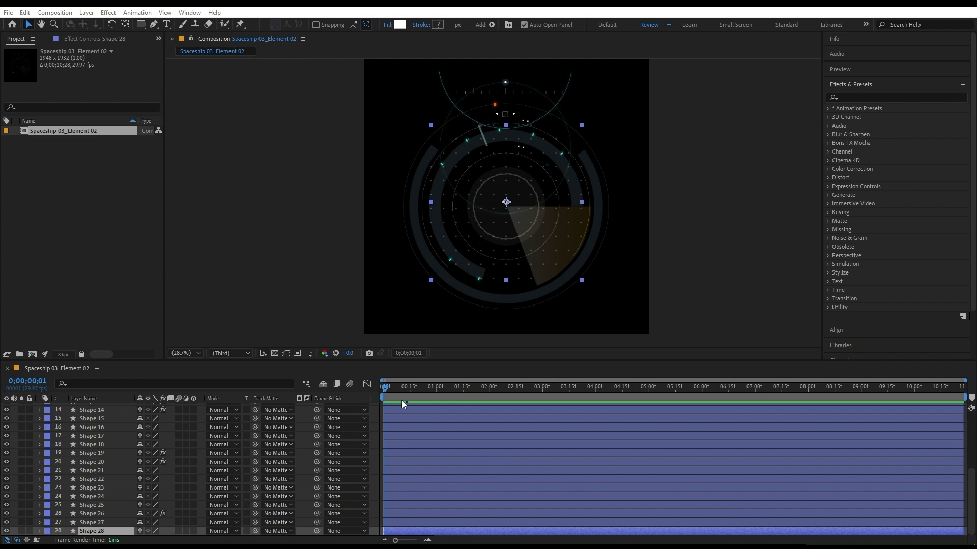
# - Return to the start of the composition and hide every layer except Shape 28
pyautogui.moveTo(384, 388)
pyautogui.mouseDown()
pyautogui.moveTo(521, 392)
pyautogui.moveTo(393, 395)
pyautogui.mouseUp()
pyautogui.scroll(5, 56, 423)
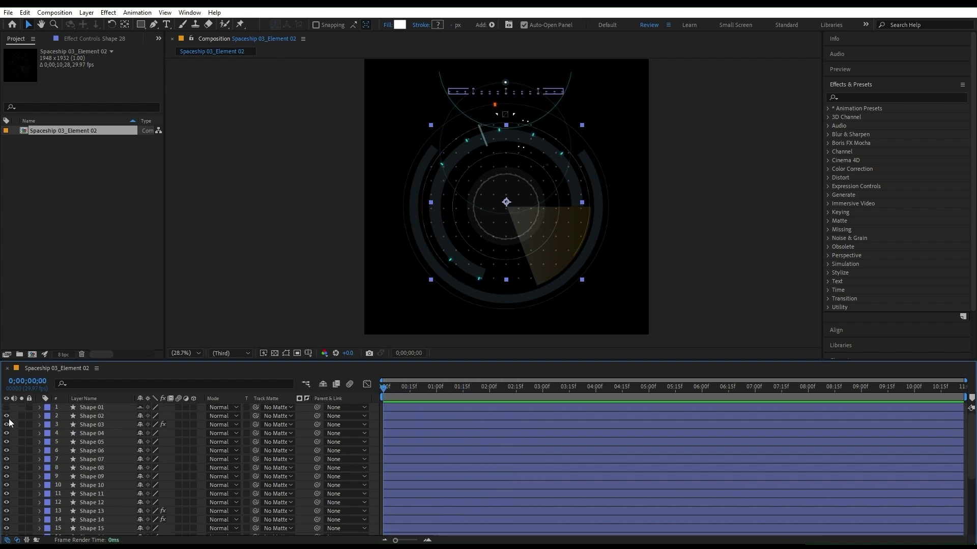
pyautogui.moveTo(6, 407); pyautogui.dragTo(6, 426)
pyautogui.moveTo(9, 502); pyautogui.dragTo(8, 511)
pyautogui.scroll(-4, 7, 512)
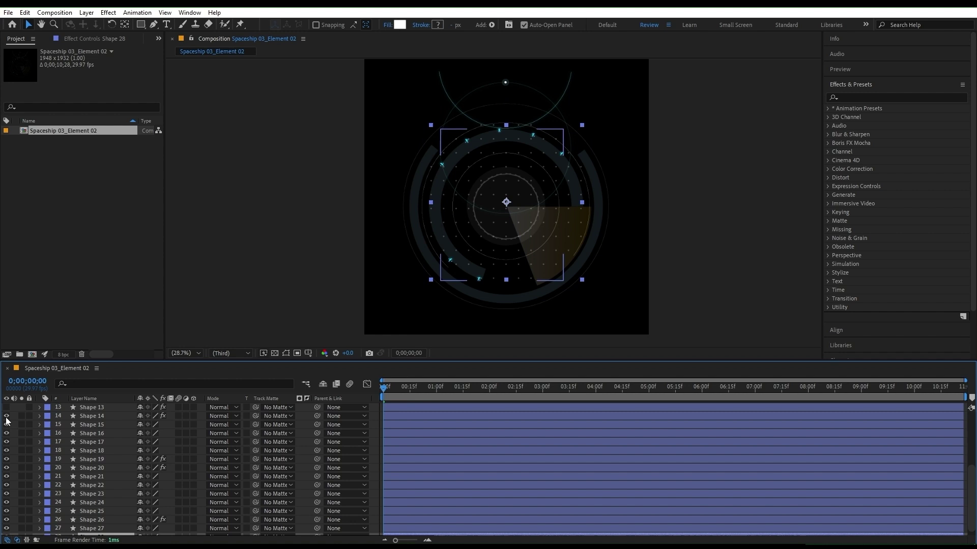
pyautogui.moveTo(7, 416); pyautogui.dragTo(6, 522)
pyautogui.scroll(-1, 8, 514)
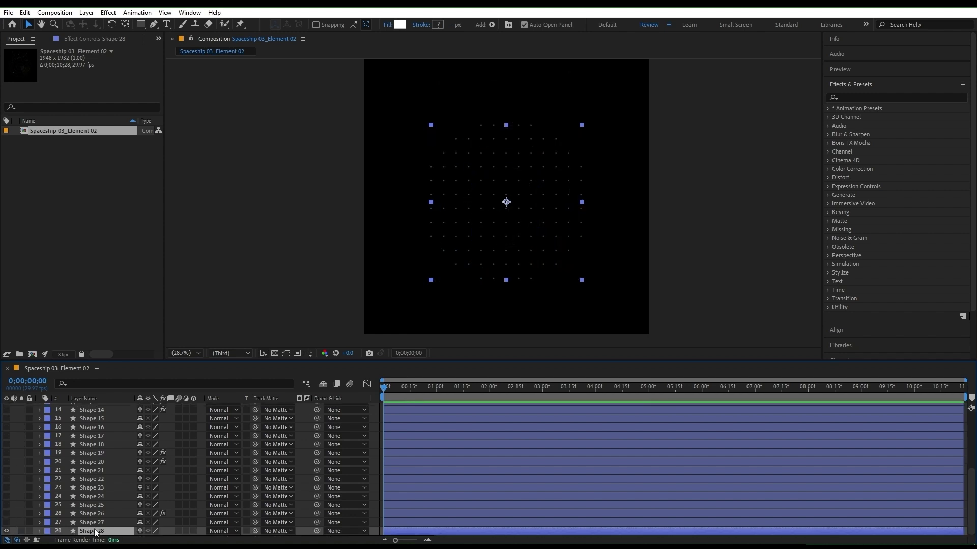
# - Animate Shape 28's Scale from 23% at frame 0 to 100% at frame 10
pyautogui.press('s')
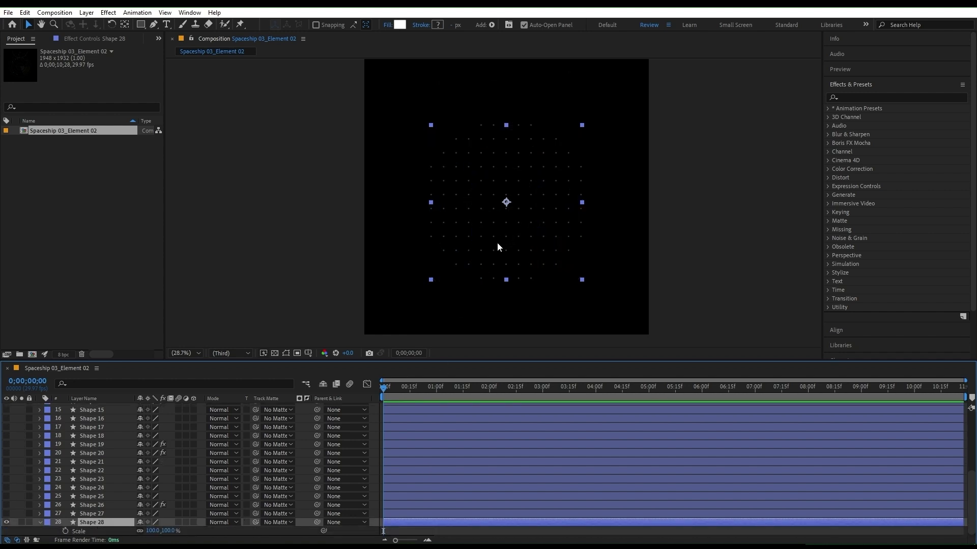
pyautogui.click(65, 531)
pyautogui.scroll(3, 401, 520)
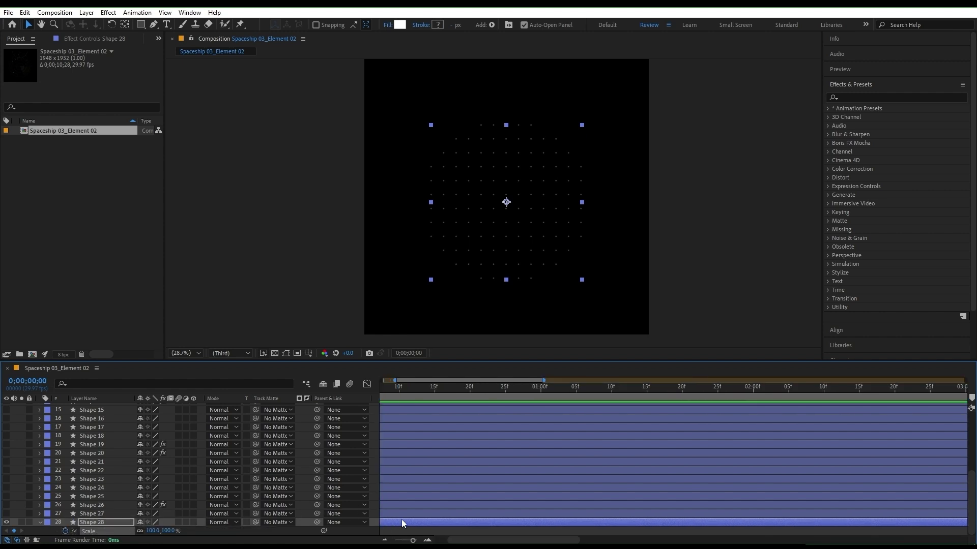
pyautogui.moveTo(401, 520); pyautogui.dragTo(504, 499)
pyautogui.scroll(3, 427, 485)
pyautogui.moveTo(428, 484); pyautogui.dragTo(579, 482)
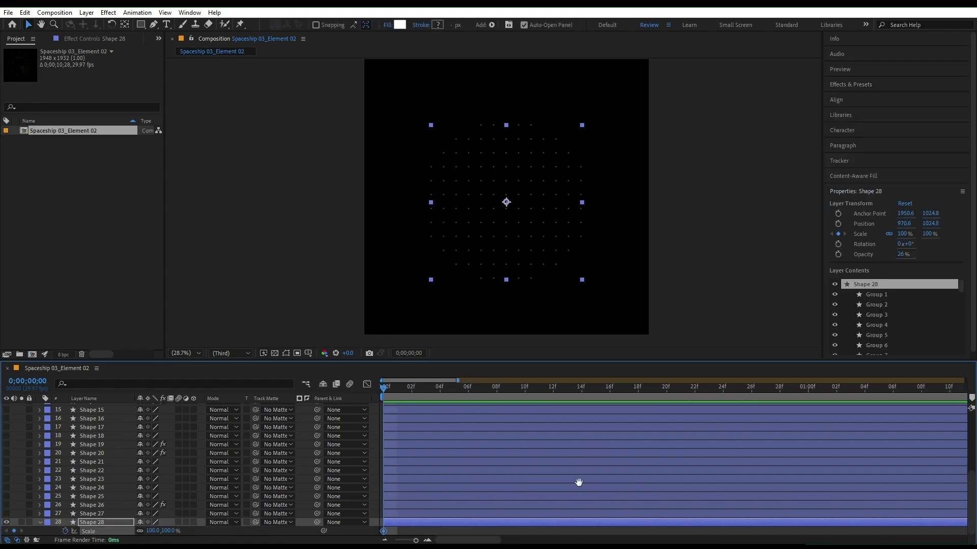
pyautogui.click(454, 393)
pyautogui.moveTo(476, 395); pyautogui.dragTo(529, 400)
pyautogui.moveTo(383, 531); pyautogui.dragTo(525, 531)
pyautogui.moveTo(519, 396); pyautogui.dragTo(355, 395)
pyautogui.moveTo(153, 533); pyautogui.dragTo(117, 534)
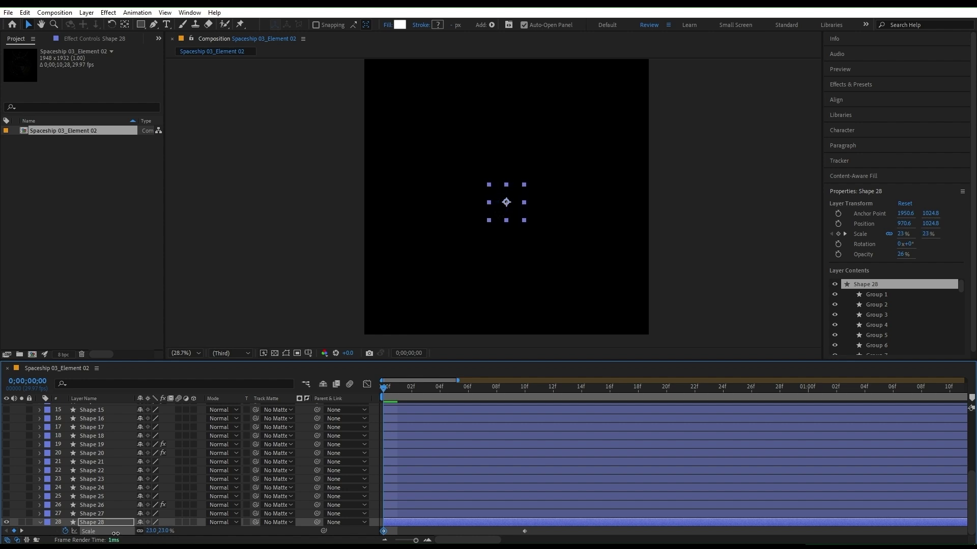
# - Apply Easy Ease to both Scale keyframes of Shape 28 and preview the motion
pyautogui.moveTo(545, 527); pyautogui.dragTo(373, 541)
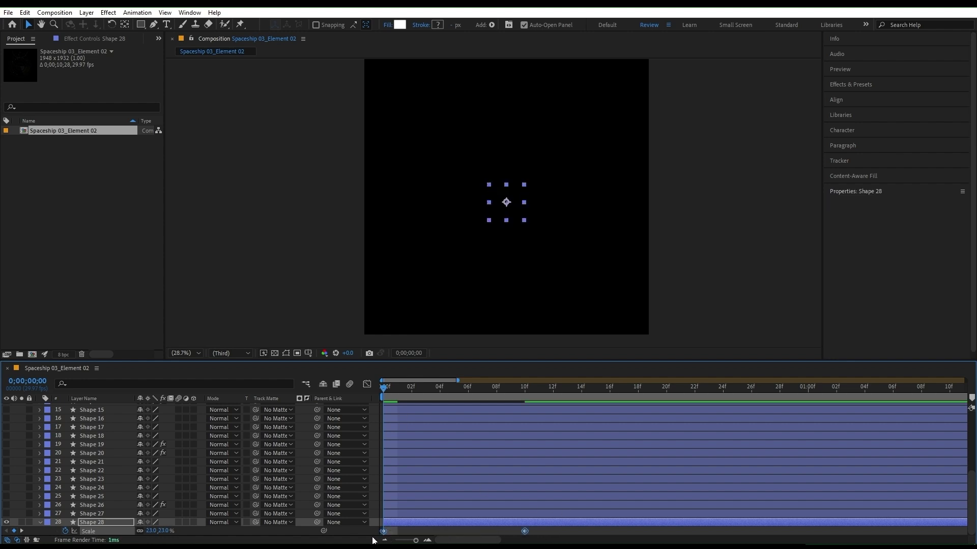
pyautogui.press('F9')
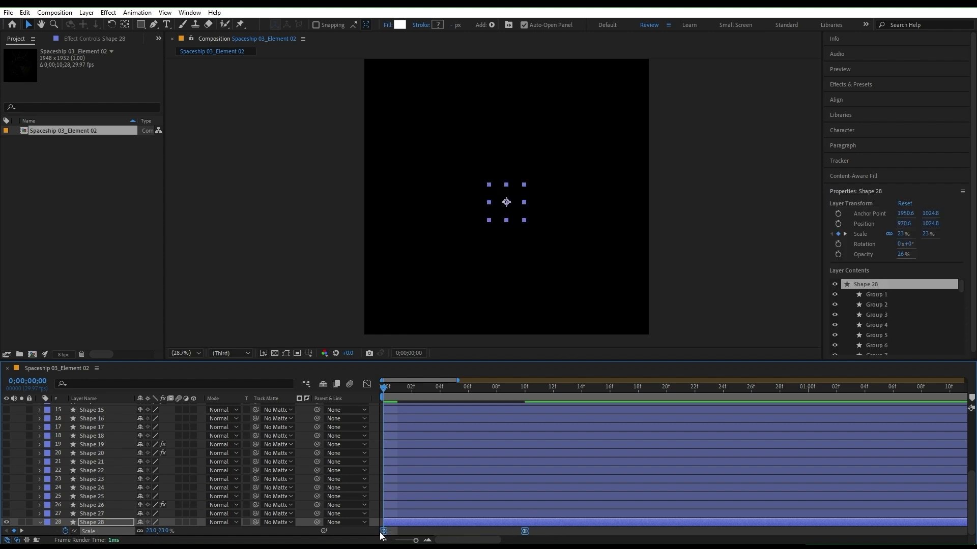
pyautogui.press('space')
pyautogui.click(397, 388)
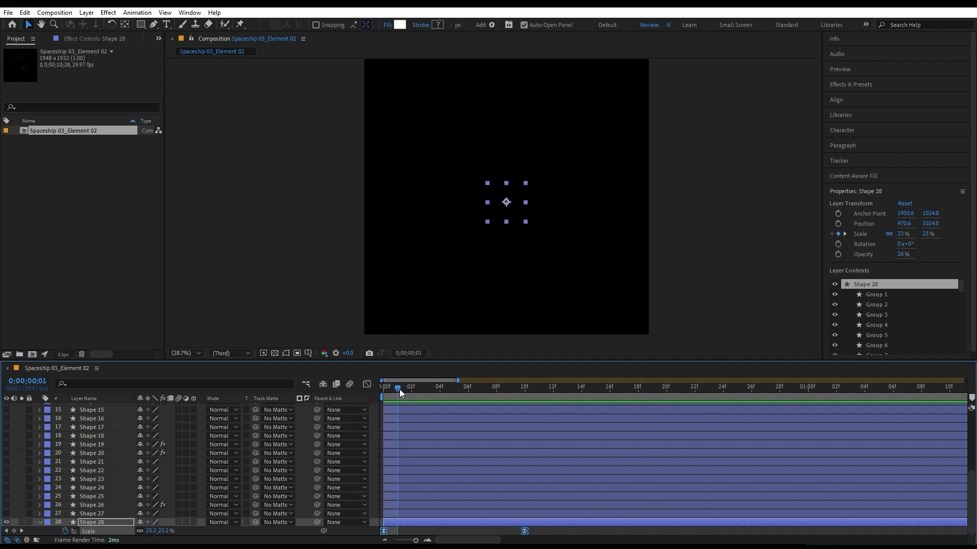
# - Reshape the Scale speed graph to peak just after frame 0 and ease out slowly towards frame 10, checking the playback
pyautogui.click(366, 384)
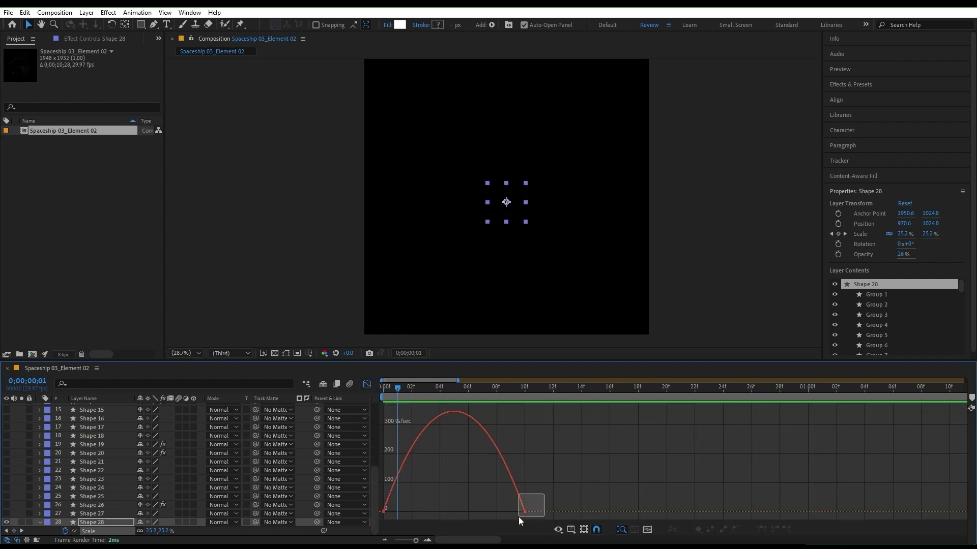
pyautogui.moveTo(518, 517); pyautogui.dragTo(390, 512)
pyautogui.moveTo(397, 395); pyautogui.dragTo(382, 392)
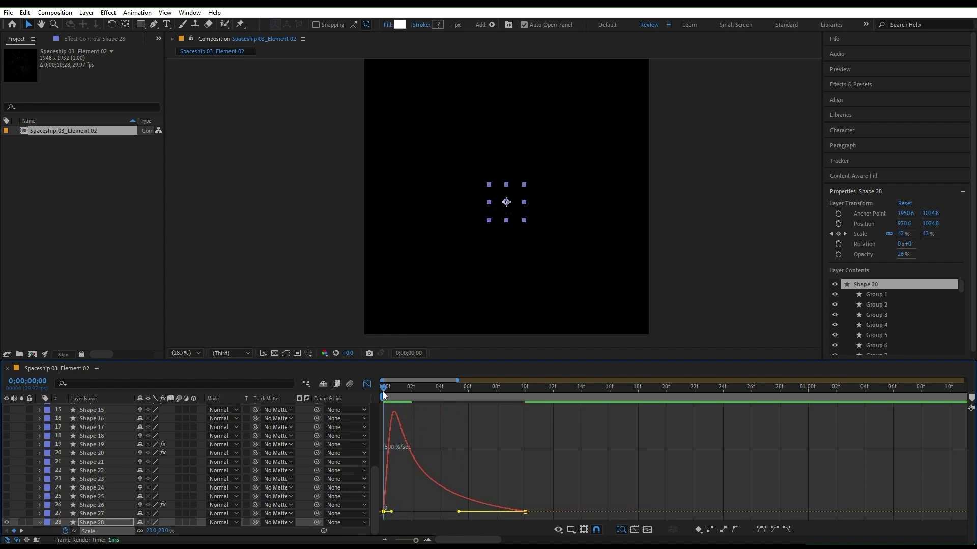
pyautogui.press('space')
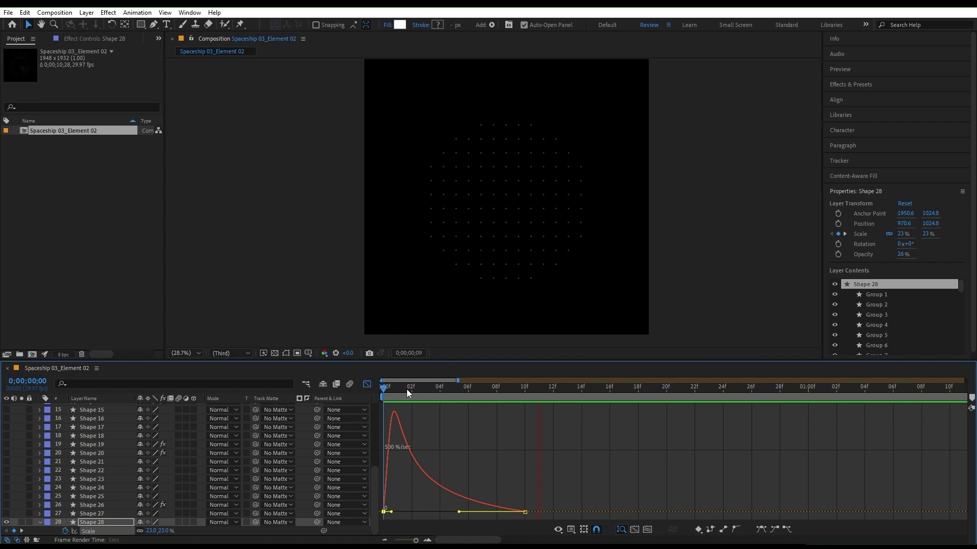
pyautogui.hotkey('shift', 'F3')
pyautogui.moveTo(395, 391)
pyautogui.mouseDown()
pyautogui.moveTo(479, 397)
pyautogui.moveTo(392, 408)
pyautogui.mouseUp()
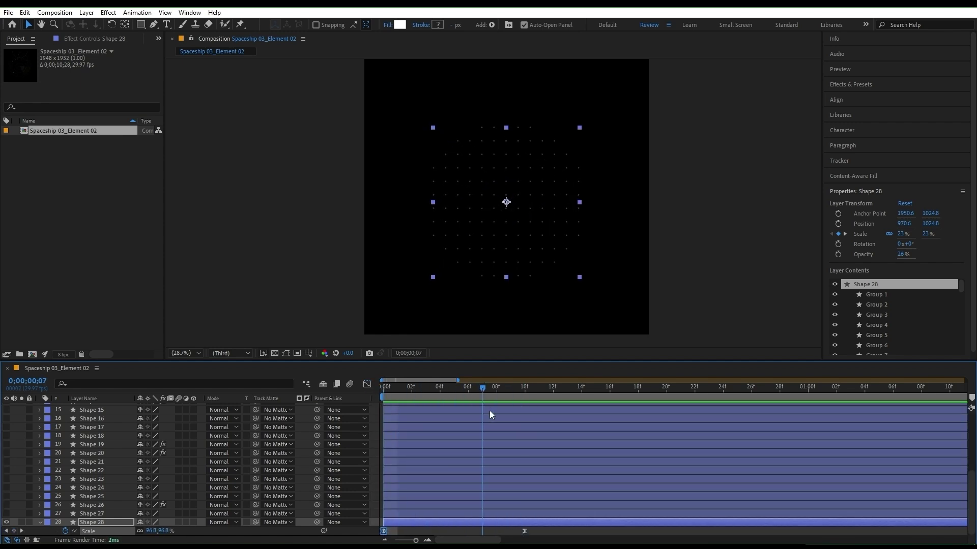
# - Find the Echo effect and apply it to Shape 28
pyautogui.press('k')
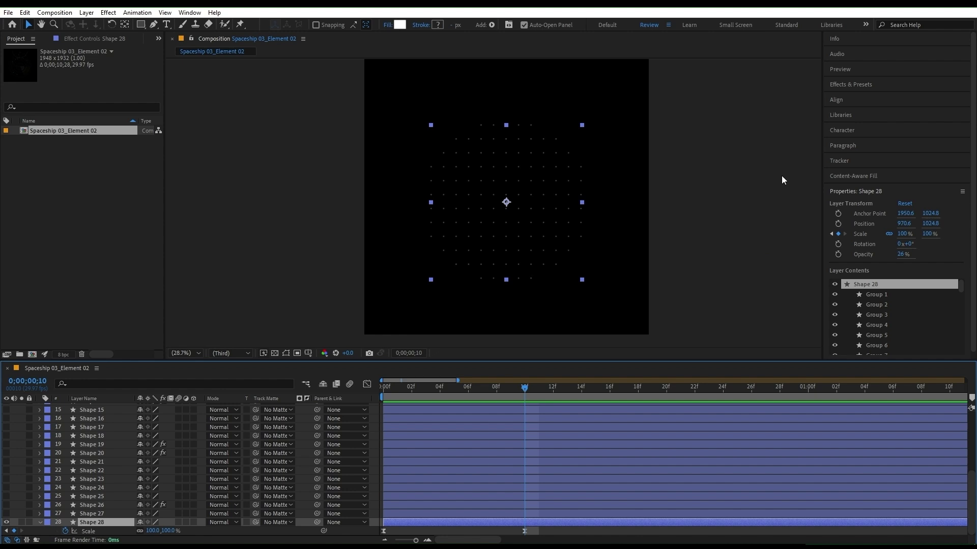
pyautogui.click(836, 85)
pyautogui.click(847, 97)
pyautogui.write('echo')
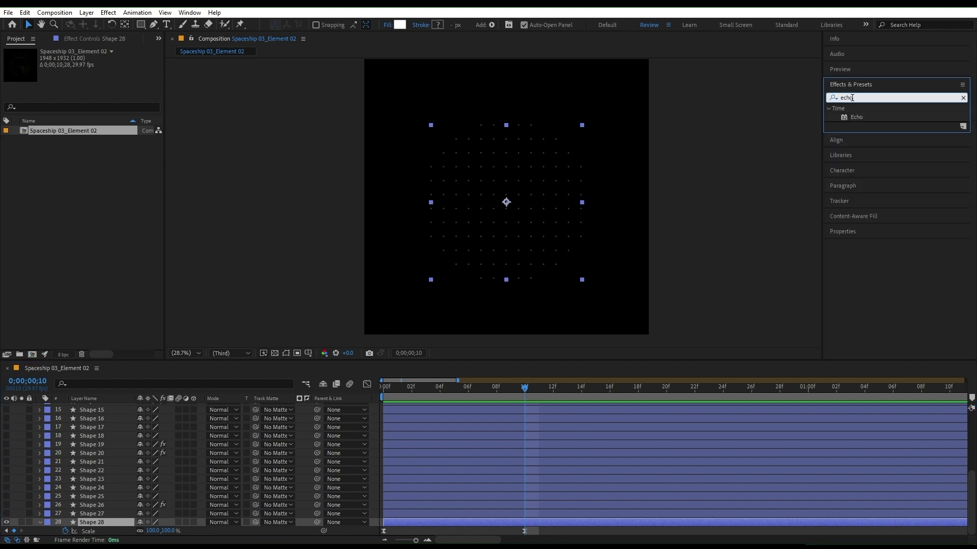
pyautogui.doubleClick(856, 117)
pyautogui.moveTo(525, 388); pyautogui.dragTo(416, 398)
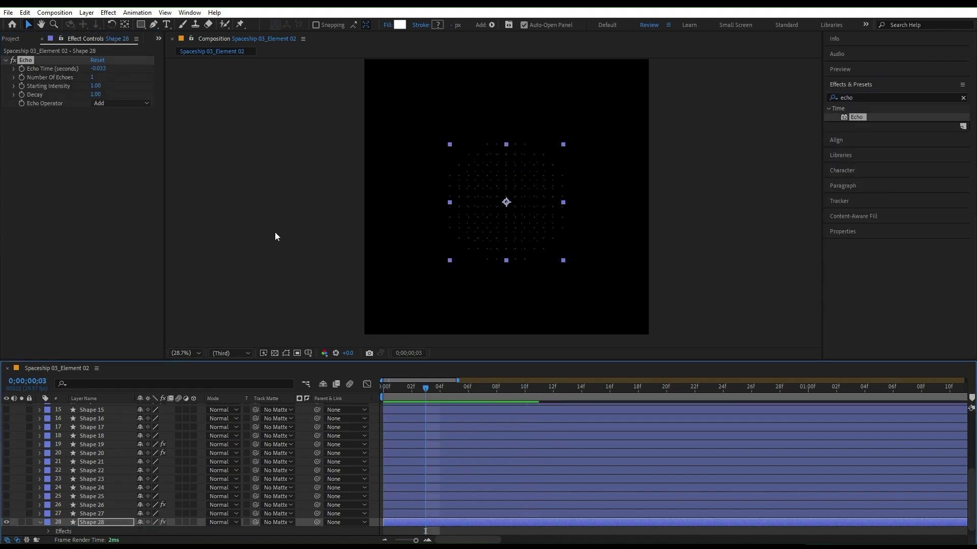
# - Set the Echo effect's number of echoes to 4 and check the trails at frame 8
pyautogui.click(101, 68)
pyautogui.moveTo(101, 68); pyautogui.dragTo(117, 68)
pyautogui.write('03')
pyautogui.moveTo(427, 388); pyautogui.dragTo(497, 394)
# - Set the Echo Time to -0.030 seconds and preview the result from the start
pyautogui.click(101, 68)
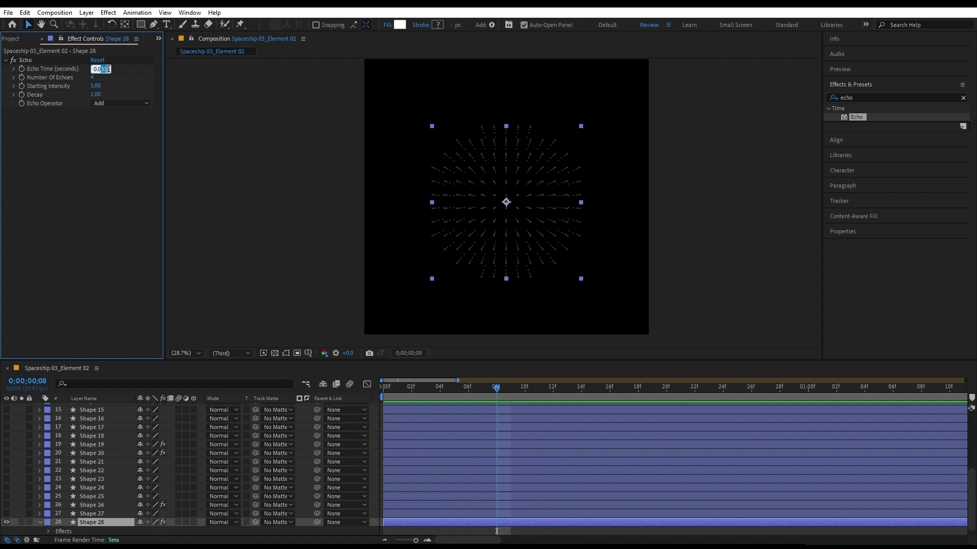
pyautogui.moveTo(103, 69); pyautogui.dragTo(119, 72)
pyautogui.write('05')
pyautogui.press('Return')
pyautogui.moveTo(496, 389); pyautogui.dragTo(463, 390)
pyautogui.click(101, 69)
pyautogui.moveTo(103, 69); pyautogui.dragTo(115, 69)
pyautogui.write('3')
pyautogui.press('Return')
pyautogui.moveTo(468, 389); pyautogui.dragTo(370, 397)
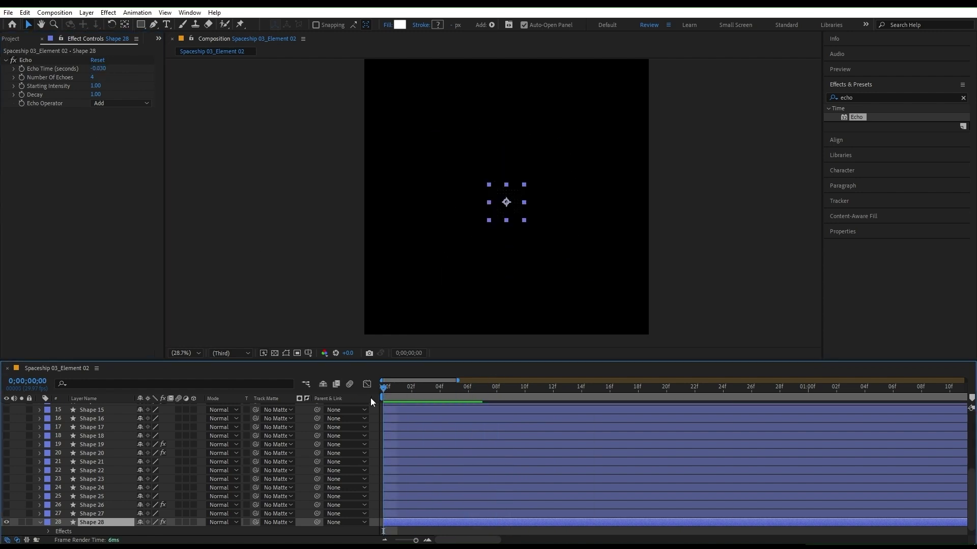
pyautogui.press('space')
# - Add an Opacity keyframe of 26% to Shape 28 and place it at frame 13
pyautogui.press('s')
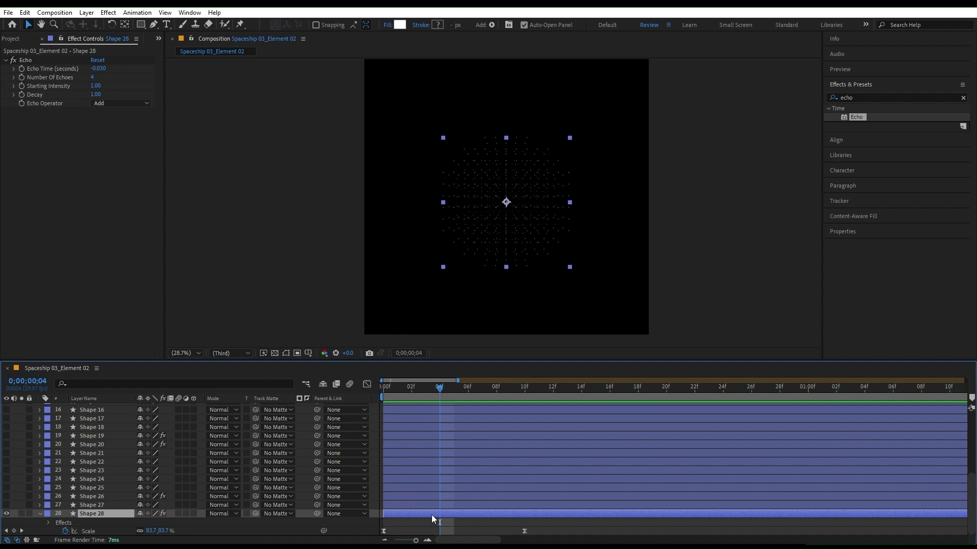
pyautogui.press('t')
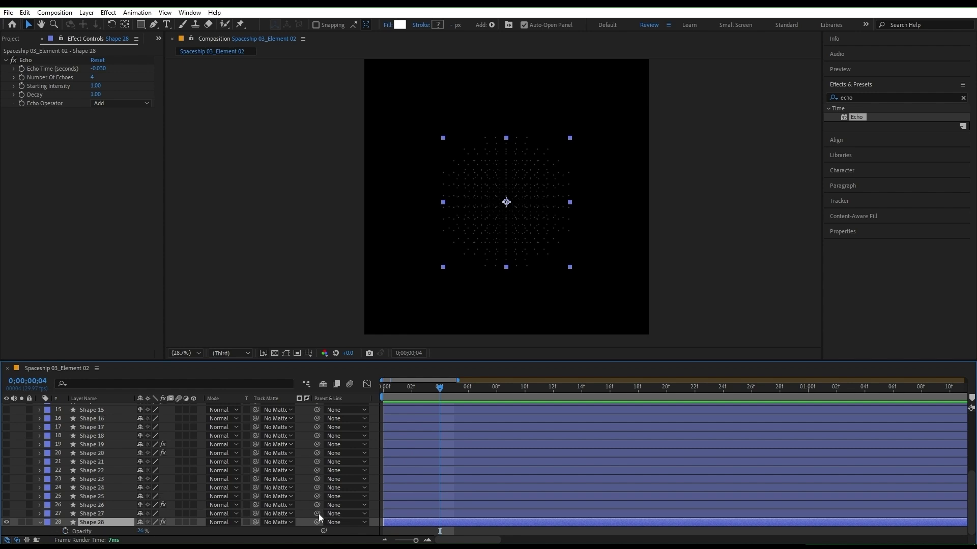
pyautogui.click(65, 531)
pyautogui.scroll(3, 390, 518)
pyautogui.moveTo(407, 496); pyautogui.dragTo(460, 462)
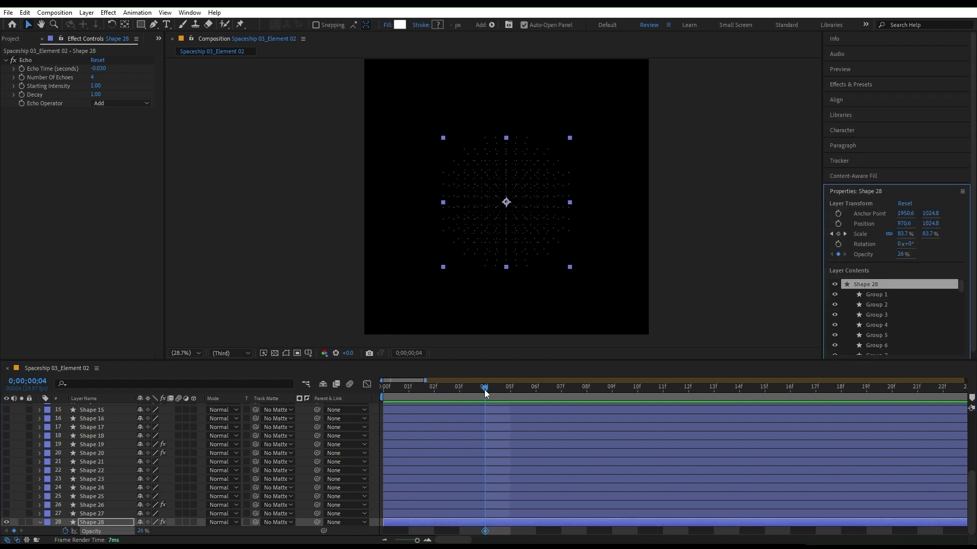
pyautogui.moveTo(484, 389); pyautogui.dragTo(688, 426)
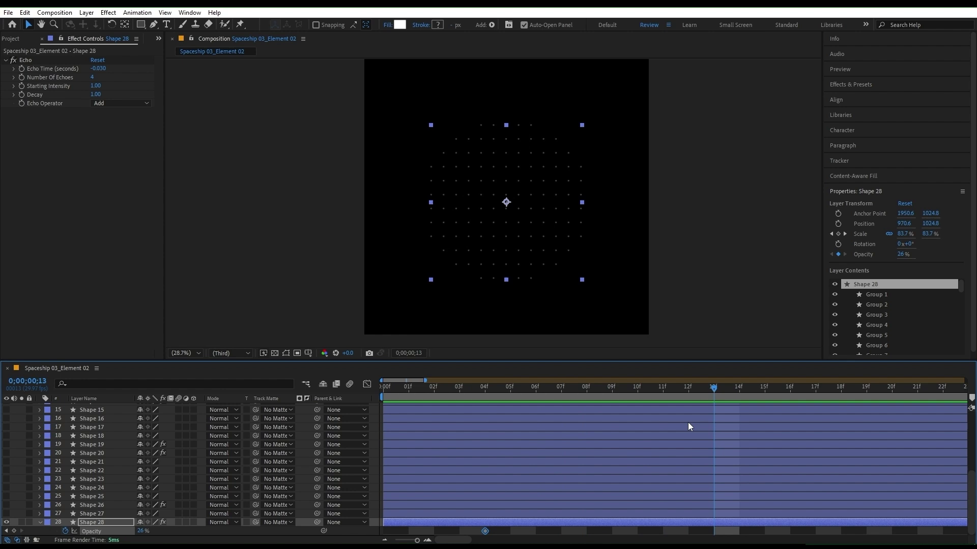
pyautogui.moveTo(485, 531); pyautogui.dragTo(715, 531)
# - Set Shape 28's Opacity to 0% two frames earlier, at frame 11
pyautogui.press('pageup')
pyautogui.press('pageup')
pyautogui.moveTo(145, 533); pyautogui.dragTo(61, 531)
pyautogui.click(31, 525)
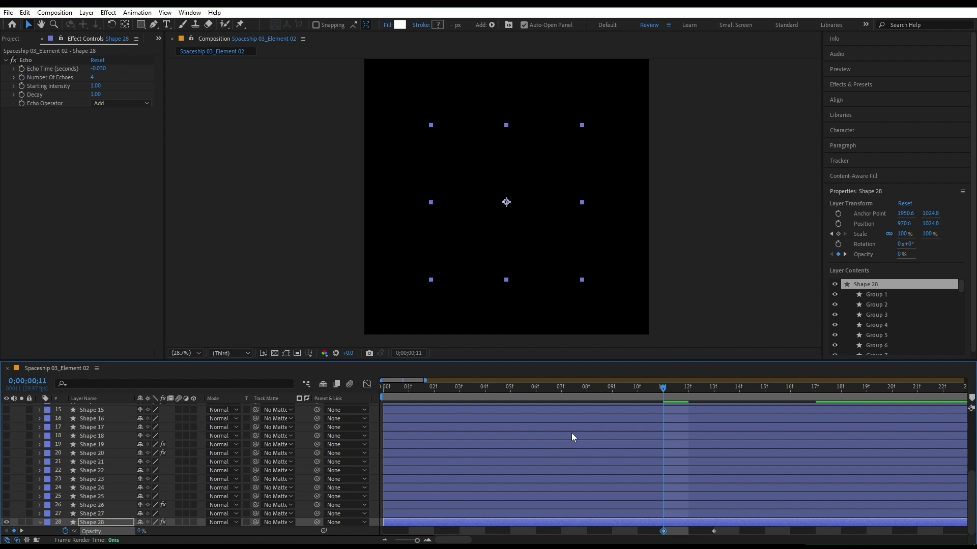
# - Duplicate the Opacity keyframes to create a flicker, with 26% at frame 9 and 0% at frame 7
pyautogui.moveTo(623, 392); pyautogui.dragTo(614, 392)
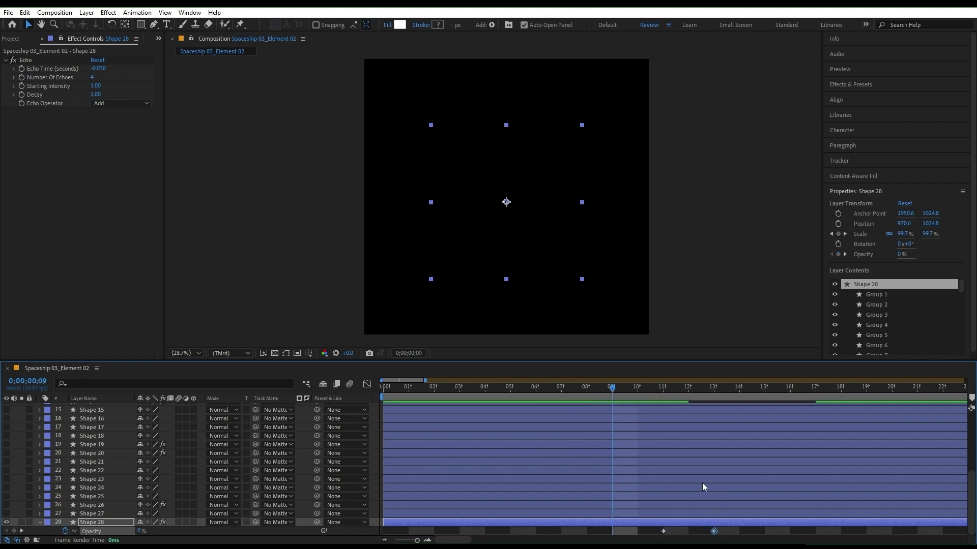
pyautogui.hotkey('ctrl', 'v')
pyautogui.click(559, 396)
pyautogui.click(663, 531)
pyautogui.hotkey('ctrl', 'c')
pyautogui.hotkey('ctrl', 'v')
# - Apply Easy Ease to all four Opacity keyframes, shift them to span frames 0 to 6, and preview
pyautogui.moveTo(726, 531); pyautogui.dragTo(557, 538)
pyautogui.press('F9')
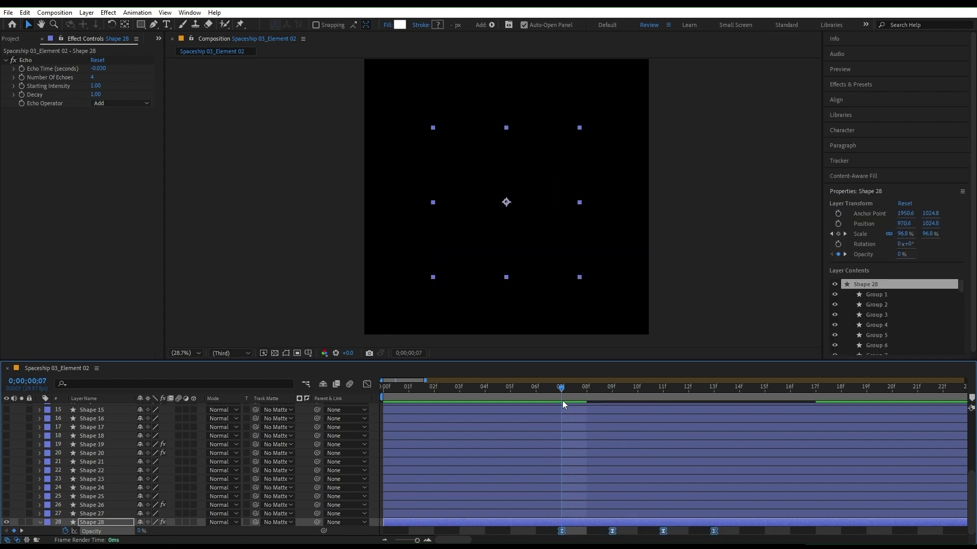
pyautogui.click(548, 398)
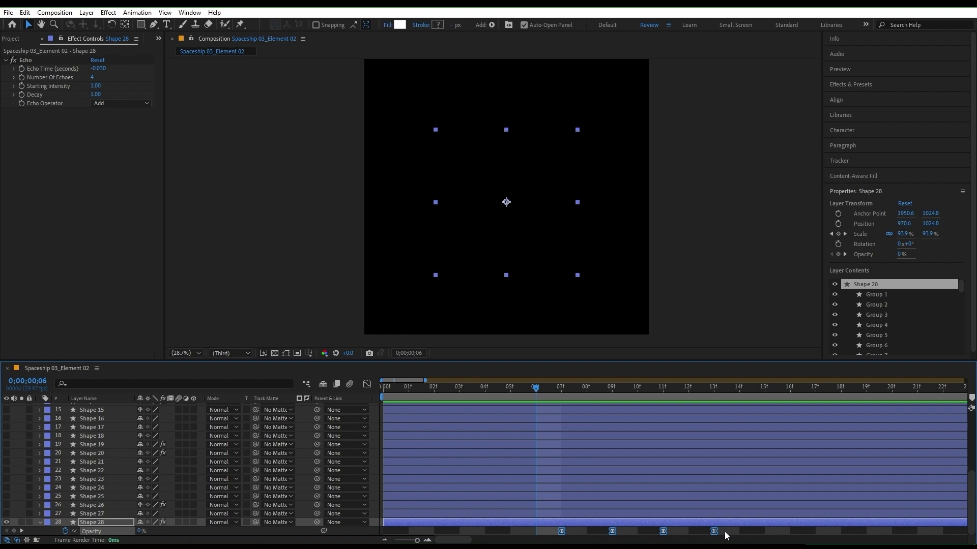
pyautogui.moveTo(713, 532); pyautogui.dragTo(535, 532)
pyautogui.click(377, 393)
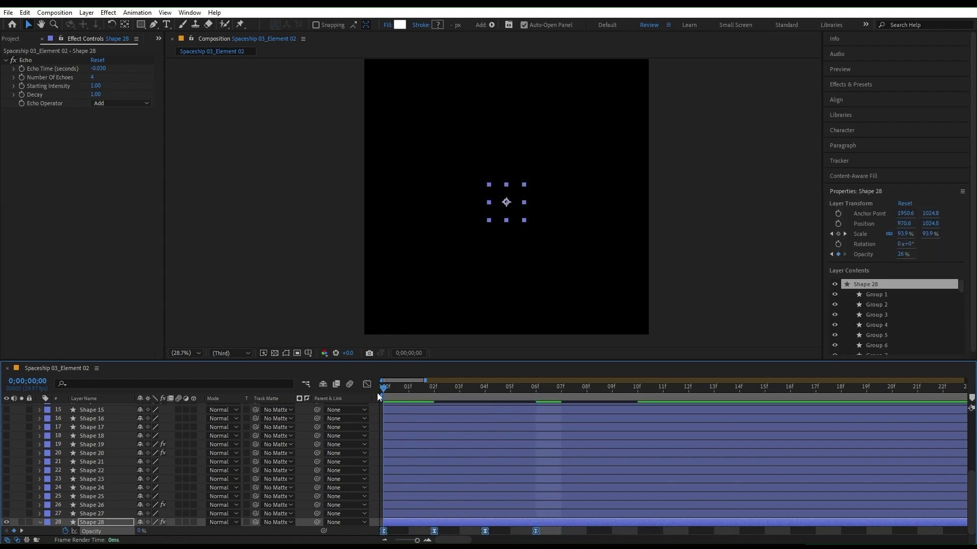
pyautogui.press('space')
# - Spread the four Opacity keyframes three frames apart, at frames 0, 3, 6 and 9
pyautogui.moveTo(407, 390); pyautogui.dragTo(434, 395)
pyautogui.click(499, 540)
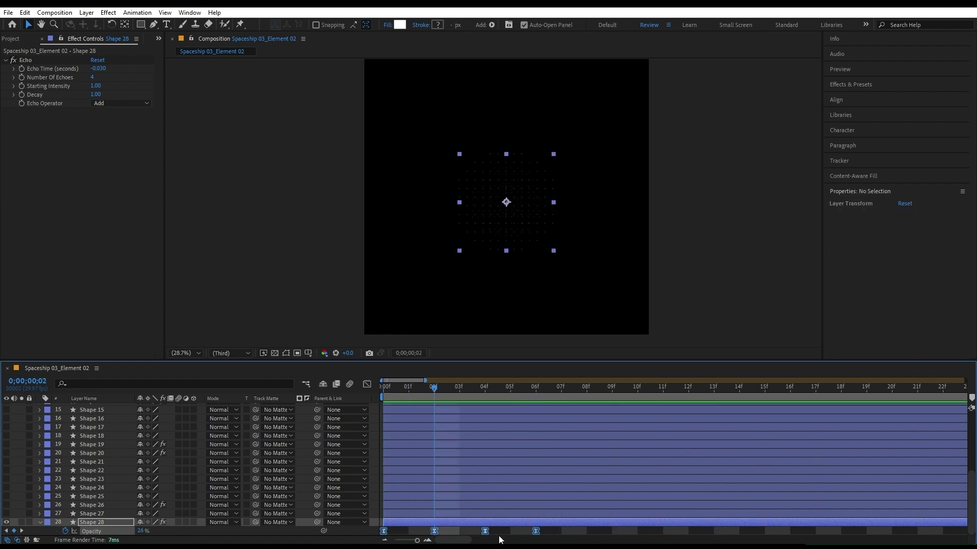
pyautogui.moveTo(548, 539); pyautogui.dragTo(526, 533)
pyautogui.click(438, 535)
pyautogui.click(574, 537)
pyautogui.moveTo(586, 532); pyautogui.dragTo(612, 532)
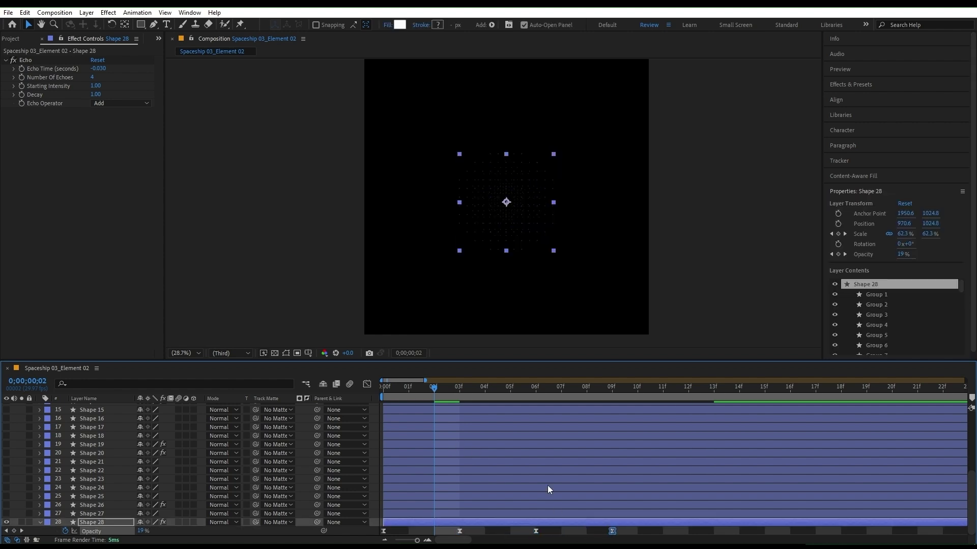
# - Move the last two Opacity keyframes to frames 7 and 11 and preview the flicker from the start
pyautogui.click(382, 391)
pyautogui.moveTo(381, 391); pyautogui.dragTo(536, 391)
pyautogui.press('-')
pyautogui.press('-')
pyautogui.rightClick(409, 532)
pyautogui.moveTo(479, 535)
pyautogui.mouseDown()
pyautogui.moveTo(382, 530)
pyautogui.moveTo(477, 532)
pyautogui.mouseUp()
pyautogui.click(461, 480)
pyautogui.click(383, 389)
pyautogui.press('space')
pyautogui.moveTo(426, 394); pyautogui.dragTo(381, 394)
# - Apply Easy Ease again to all of Shape 28's Opacity keyframes and play back the animation
pyautogui.hotkey('ctrl', 'alt', 'a')
pyautogui.press('F9')
pyautogui.press('space')
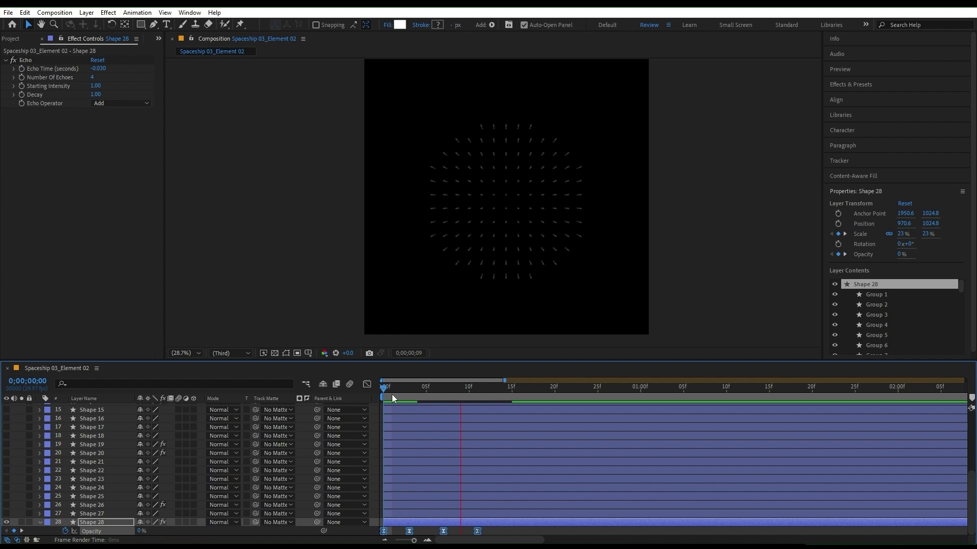
pyautogui.click(400, 390)
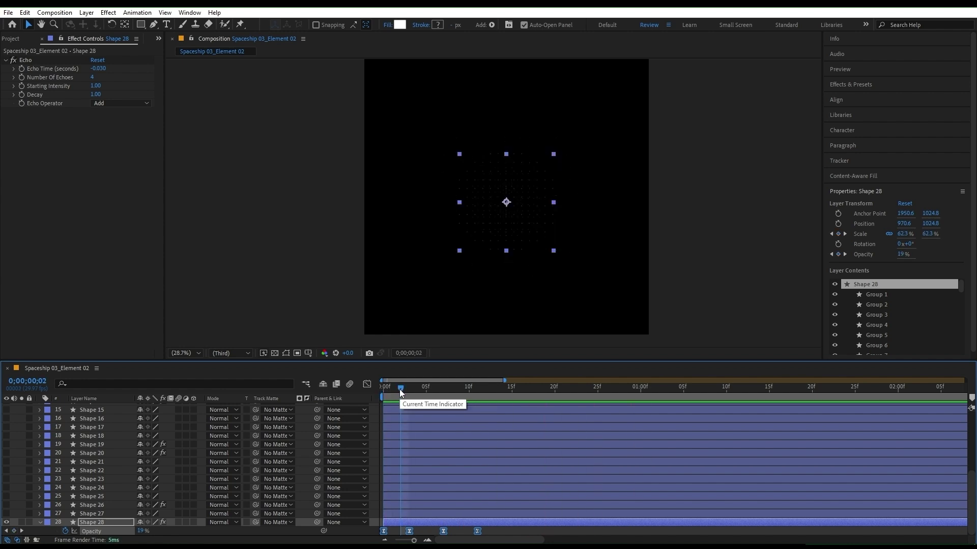
# - Make the layers Shape 27, Shape 26 and Shape 25 visible again
pyautogui.click(95, 516)
pyautogui.click(6, 514)
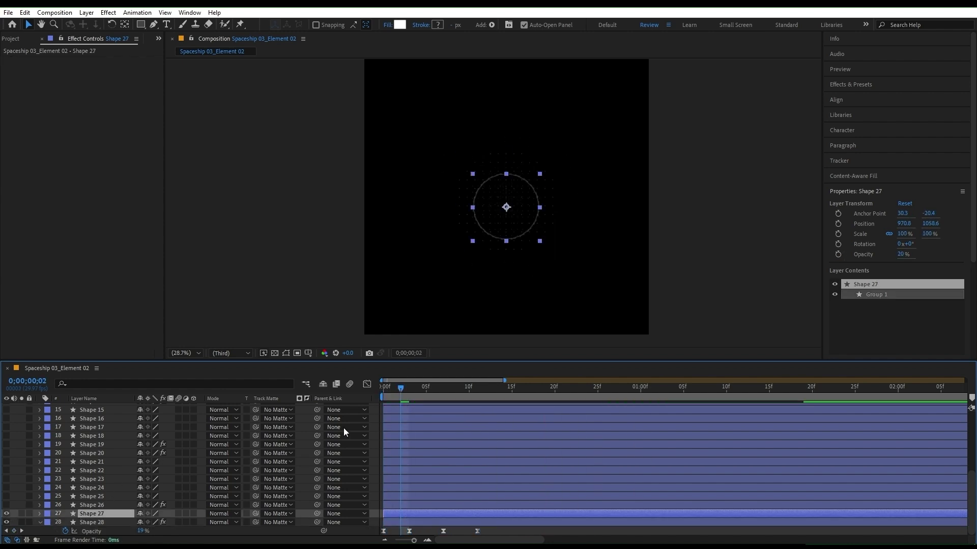
pyautogui.click(6, 505)
pyautogui.click(6, 496)
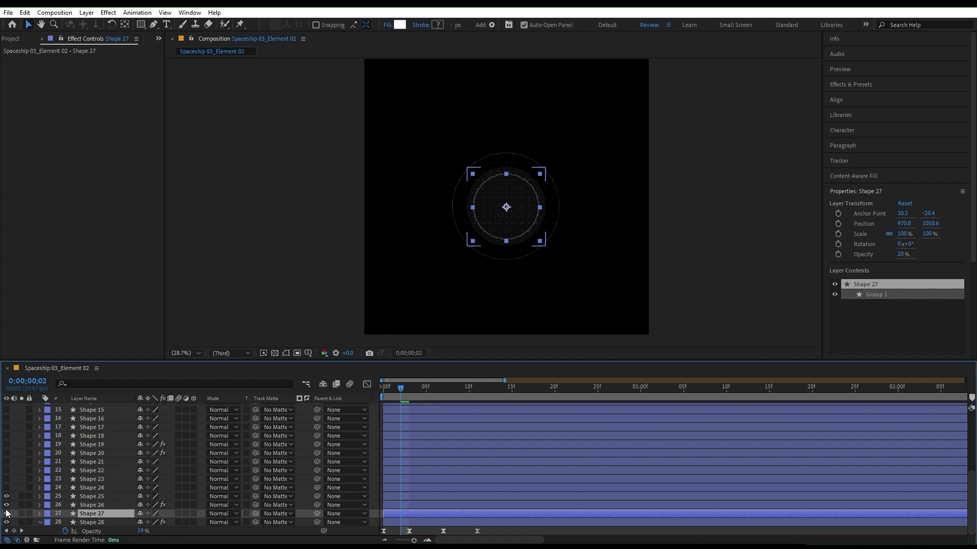
# - Animate Shape 26's Scale from about 182.8% at frame 5 to 100% at frame 18
pyautogui.click(71, 505)
pyautogui.moveTo(401, 389)
pyautogui.mouseDown()
pyautogui.moveTo(492, 392)
pyautogui.moveTo(389, 395)
pyautogui.mouseUp()
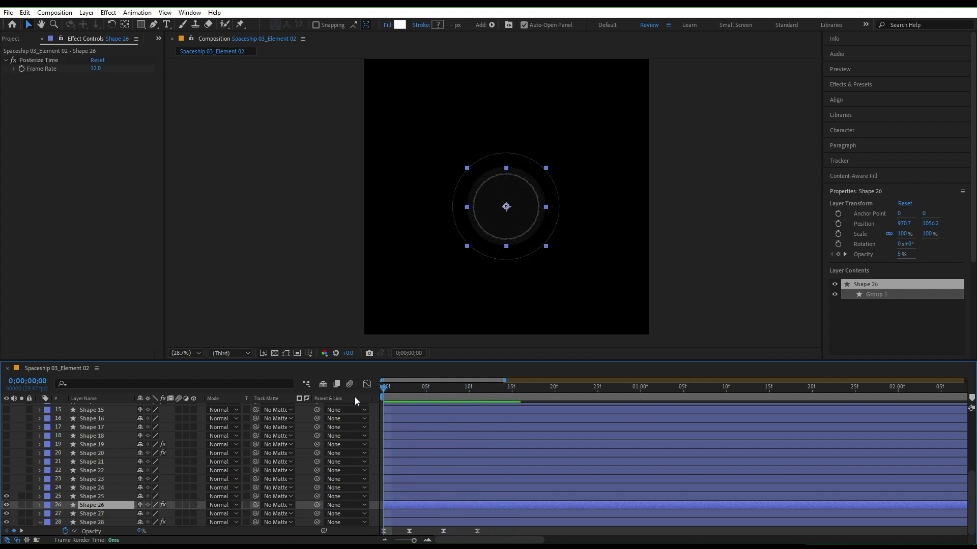
pyautogui.press('s')
pyautogui.click(66, 514)
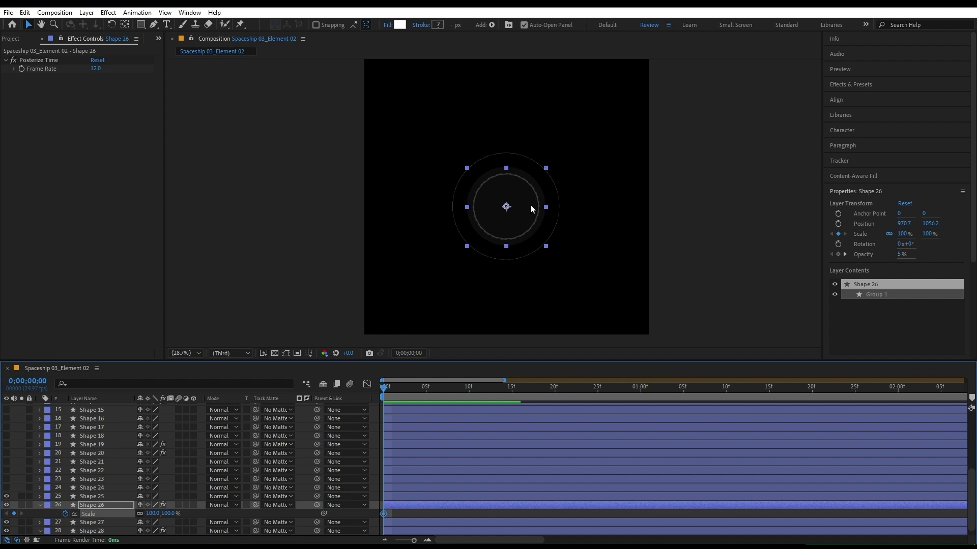
pyautogui.scroll(-1, 461, 467)
pyautogui.moveTo(400, 390); pyautogui.dragTo(426, 390)
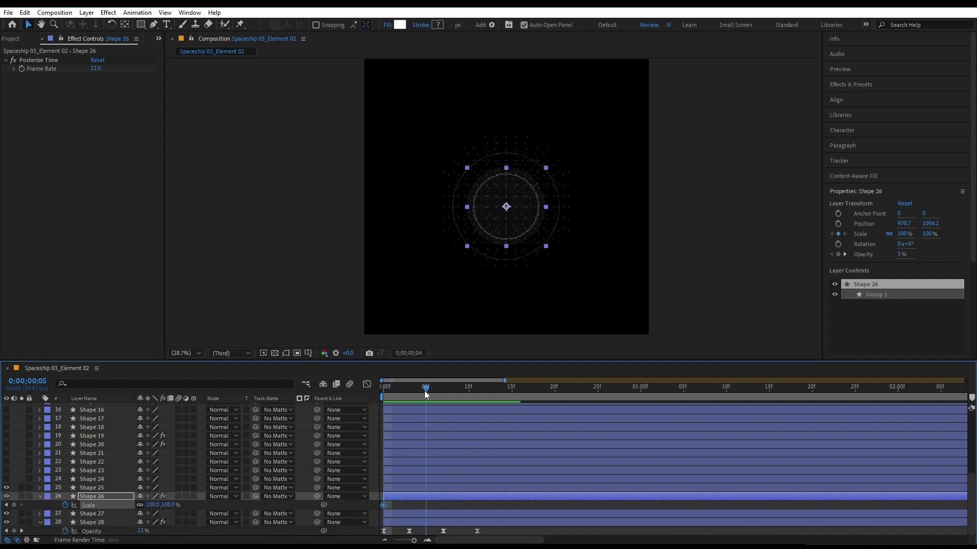
pyautogui.moveTo(400, 505); pyautogui.dragTo(536, 511)
pyautogui.moveTo(545, 170); pyautogui.dragTo(580, 138)
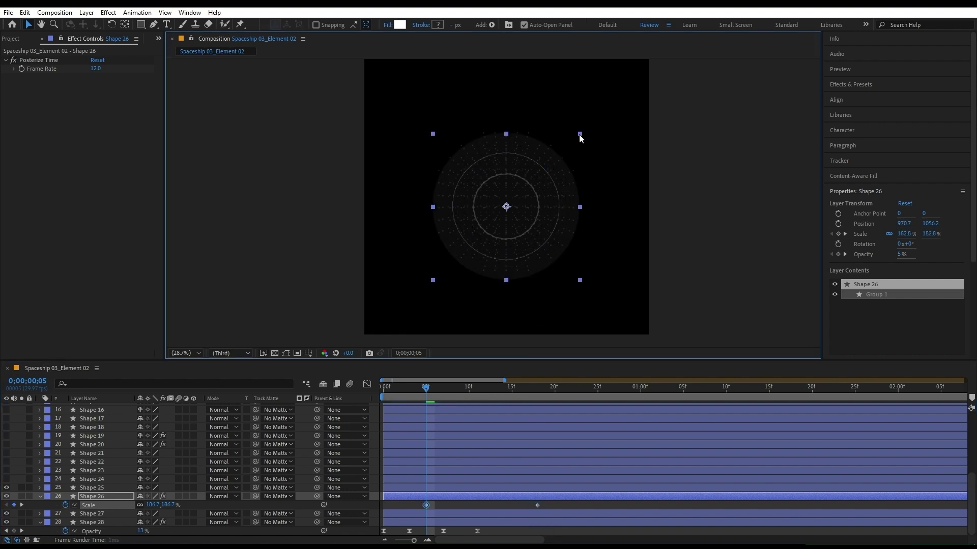
# - Apply Easy Ease to Shape 26's Scale keyframes, shape the speed curve to a fast start with a long slow-down, and preview it
pyautogui.moveTo(545, 505); pyautogui.dragTo(409, 514)
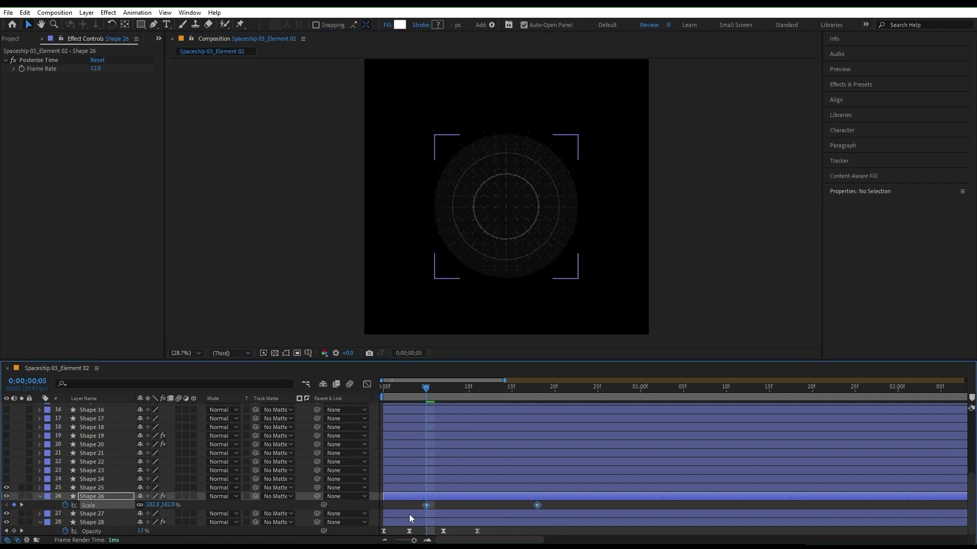
pyautogui.press('F9')
pyautogui.hotkey('shift', 'F3')
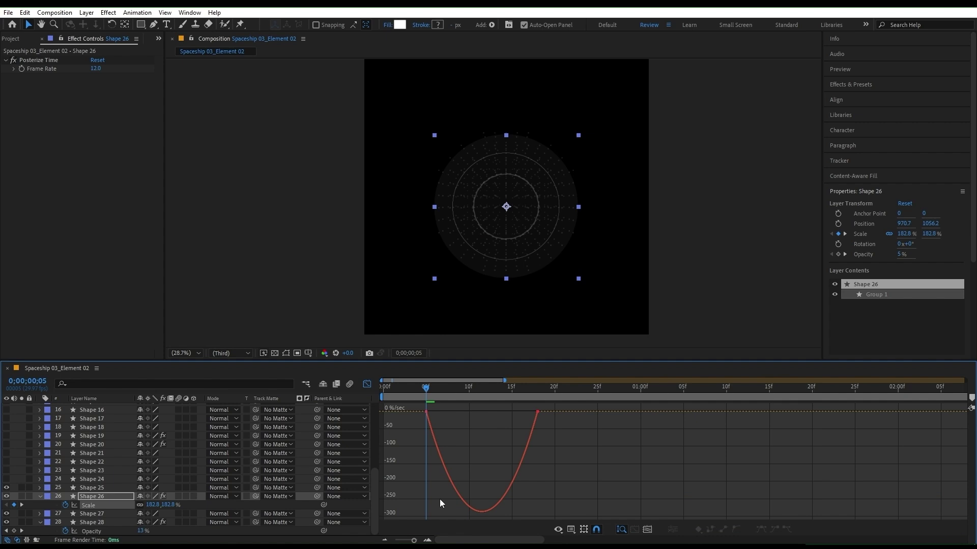
pyautogui.moveTo(543, 437); pyautogui.dragTo(485, 411)
pyautogui.click(420, 387)
pyautogui.press('space')
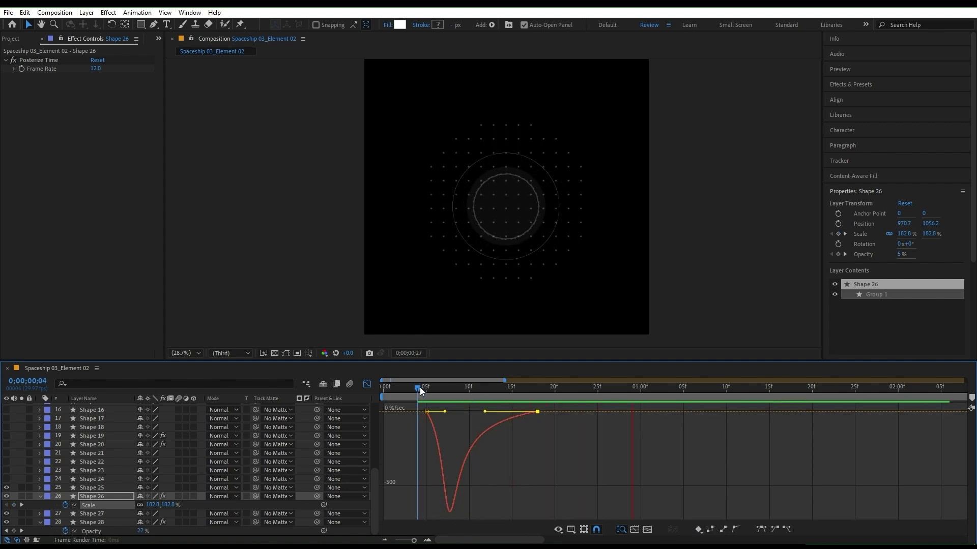
pyautogui.moveTo(419, 387); pyautogui.dragTo(368, 385)
pyautogui.click(426, 391)
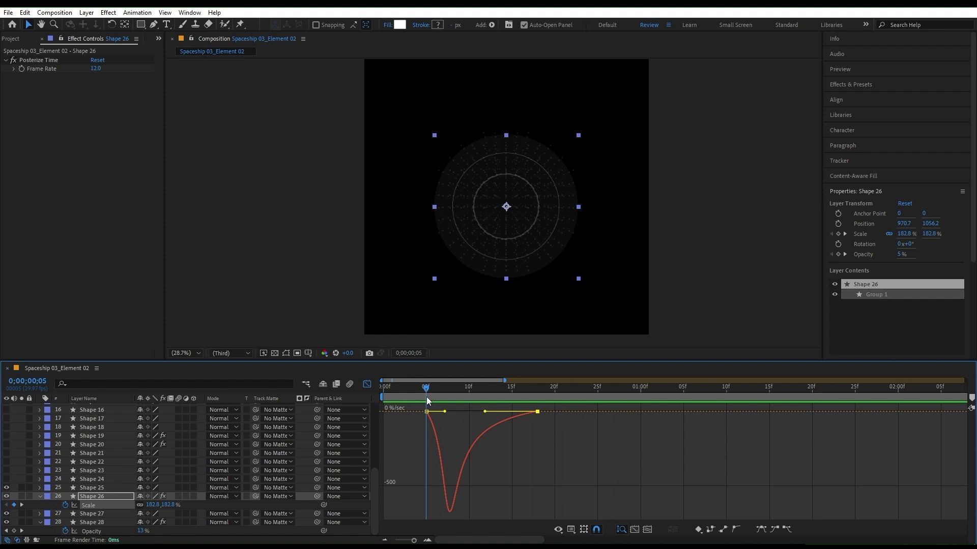
# - Compare Shape 26's first Scale keyframe at frame 5 in the speed graph and the keyframe view
pyautogui.click(444, 440)
pyautogui.hotkey('shift', 'F3')
pyautogui.moveTo(426, 391); pyautogui.dragTo(430, 412)
pyautogui.click(427, 505)
pyautogui.hotkey('shift', 'F3')
pyautogui.moveTo(426, 392)
pyautogui.mouseDown()
pyautogui.moveTo(405, 391)
pyautogui.moveTo(426, 392)
pyautogui.mouseUp()
pyautogui.hotkey('shift', 'F3')
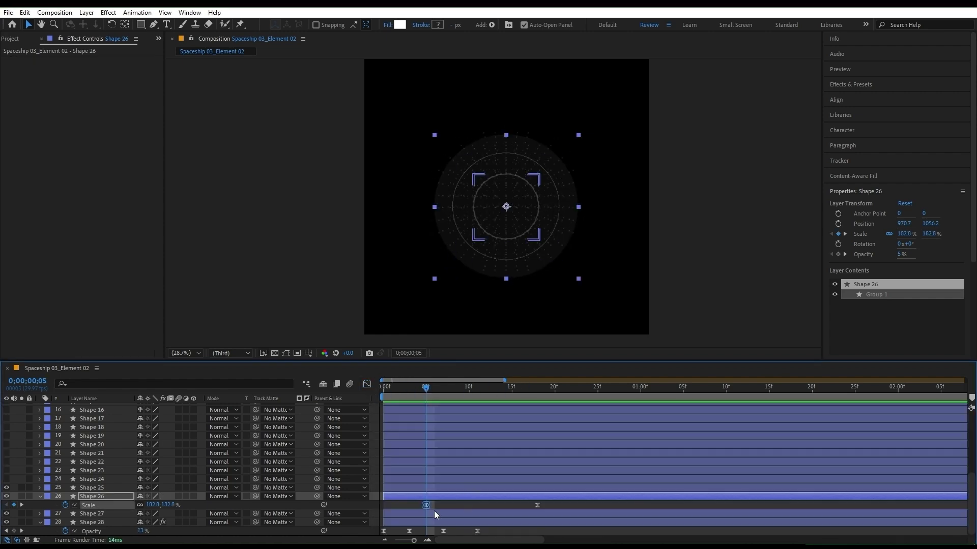
# - Key Shape 26's Opacity at 0% on frame 5 and at 5% on frames 7 and 12
pyautogui.hotkey('shift', 's')
pyautogui.click(14, 514)
pyautogui.moveTo(427, 514); pyautogui.dragTo(483, 516)
pyautogui.moveTo(140, 514); pyautogui.dragTo(130, 513)
pyautogui.click(443, 392)
pyautogui.click(487, 514)
pyautogui.hotkey('ctrl', 'c')
pyautogui.hotkey('ctrl', 'v')
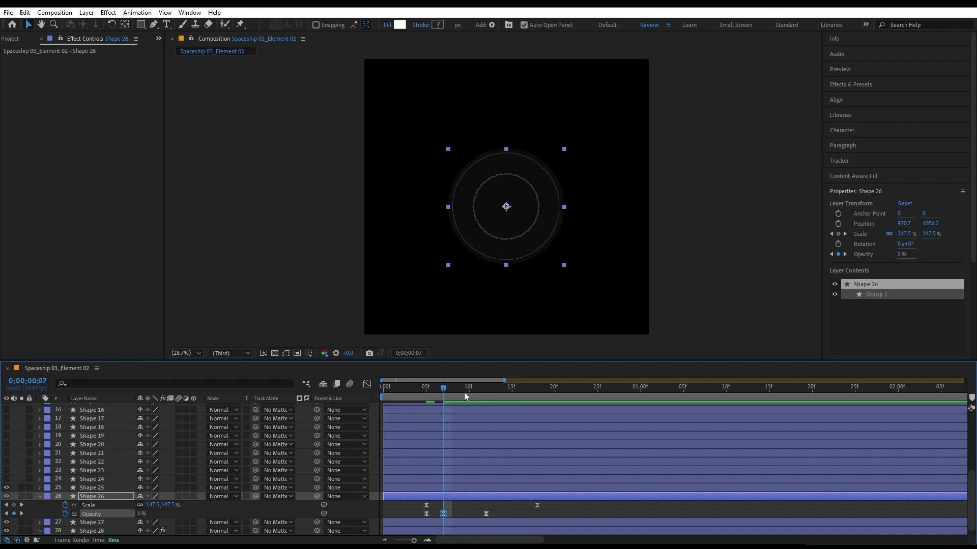
# - Copy Shape 26's 0% Opacity keyframe to frame 10, place the last keyframe at frame 13, and preview from frame 5
pyautogui.click(461, 393)
pyautogui.click(426, 514)
pyautogui.hotkey('ctrl', 'c')
pyautogui.hotkey('ctrl', 'v')
pyautogui.click(425, 394)
pyautogui.press('space')
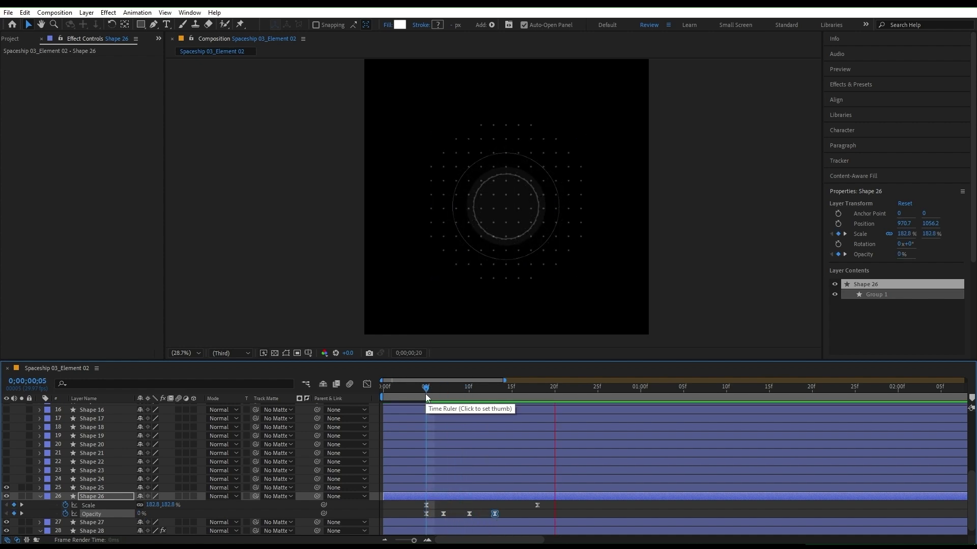
# - Try shifting Shape 26's last three Opacity keyframes one frame later, put them back, and preview the flicker
pyautogui.click(443, 394)
pyautogui.moveTo(500, 510); pyautogui.dragTo(438, 517)
pyautogui.moveTo(443, 514); pyautogui.dragTo(452, 514)
pyautogui.moveTo(426, 395)
pyautogui.mouseDown()
pyautogui.moveTo(416, 396)
pyautogui.moveTo(451, 399)
pyautogui.moveTo(443, 400)
pyautogui.mouseUp()
pyautogui.moveTo(452, 514); pyautogui.dragTo(443, 514)
pyautogui.click(425, 391)
pyautogui.press('space')
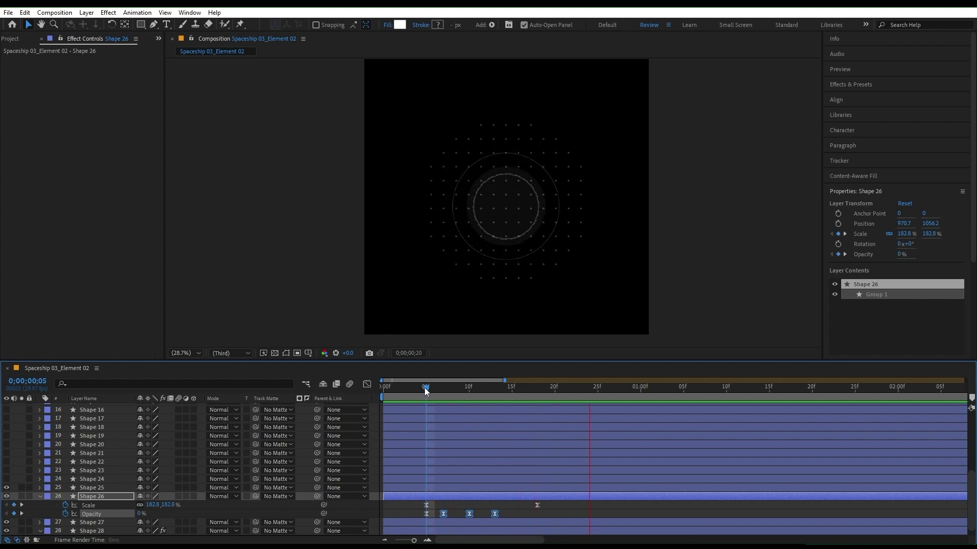
# - Add the expression wiggle(2,20) to Shape 27's Rotation
pyautogui.moveTo(424, 388); pyautogui.dragTo(437, 411)
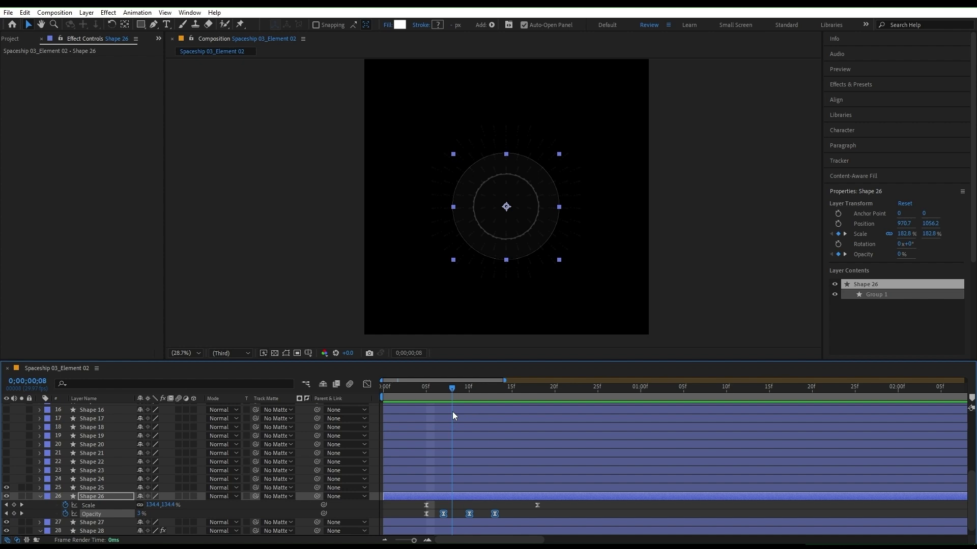
pyautogui.click(82, 523)
pyautogui.press('s')
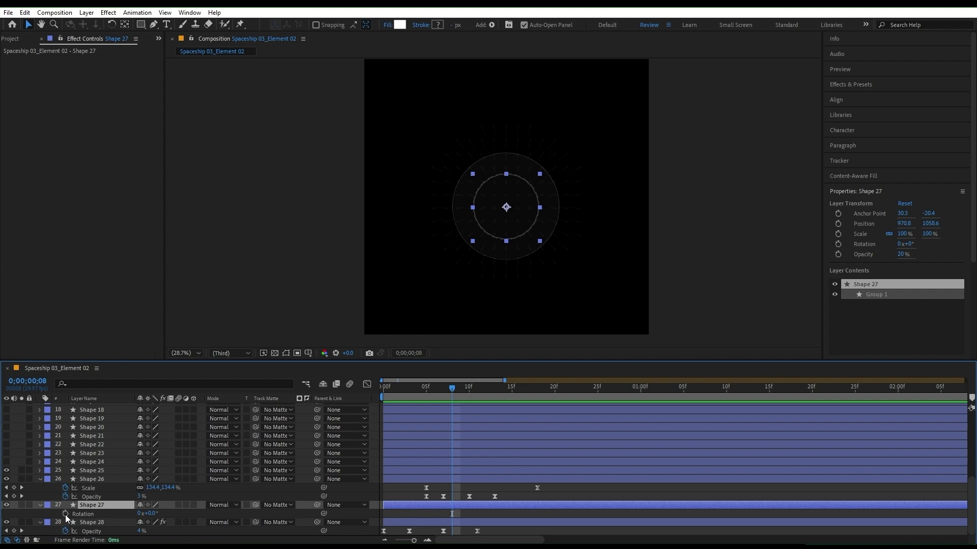
pyautogui.keyDown('alt'); pyautogui.click(65, 515); pyautogui.keyUp('alt')
pyautogui.write('wig')
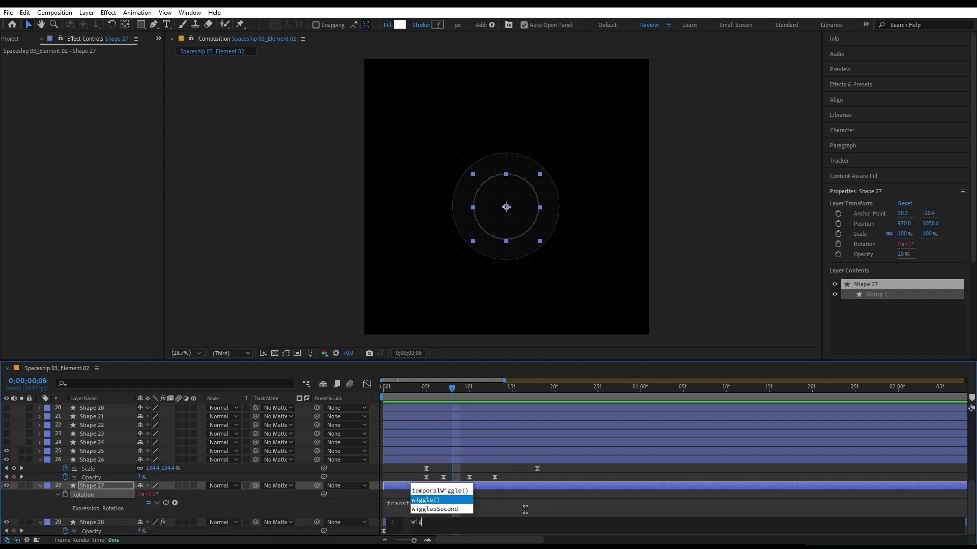
pyautogui.press('Return')
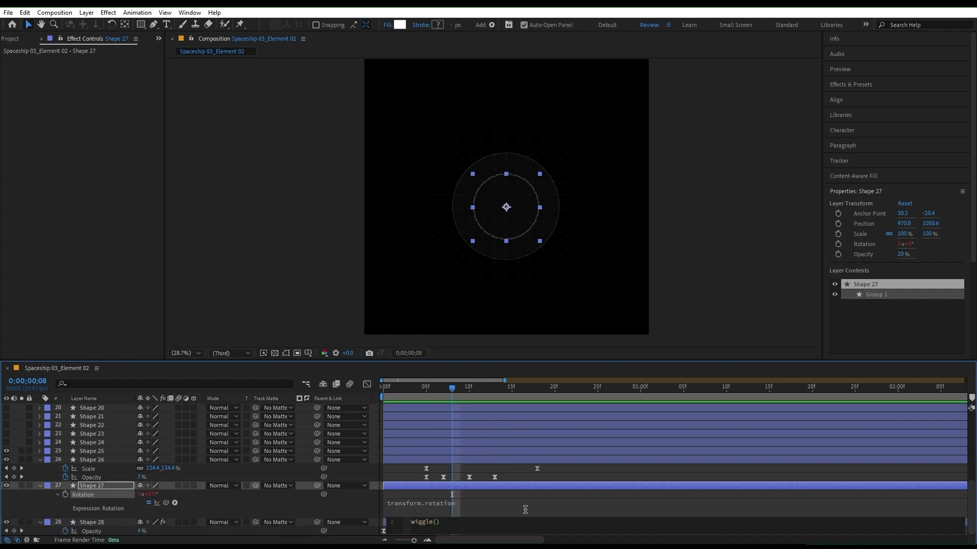
pyautogui.write('2,20')
pyautogui.click(467, 495)
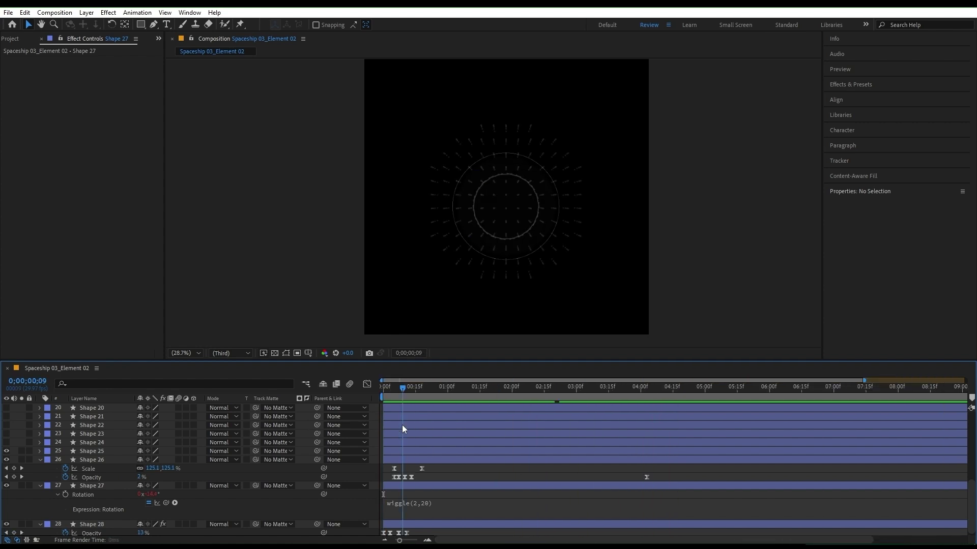
# - Animate Shape 27's Scale from 38% at frame 8 to 100% at frame 20
pyautogui.click(173, 506)
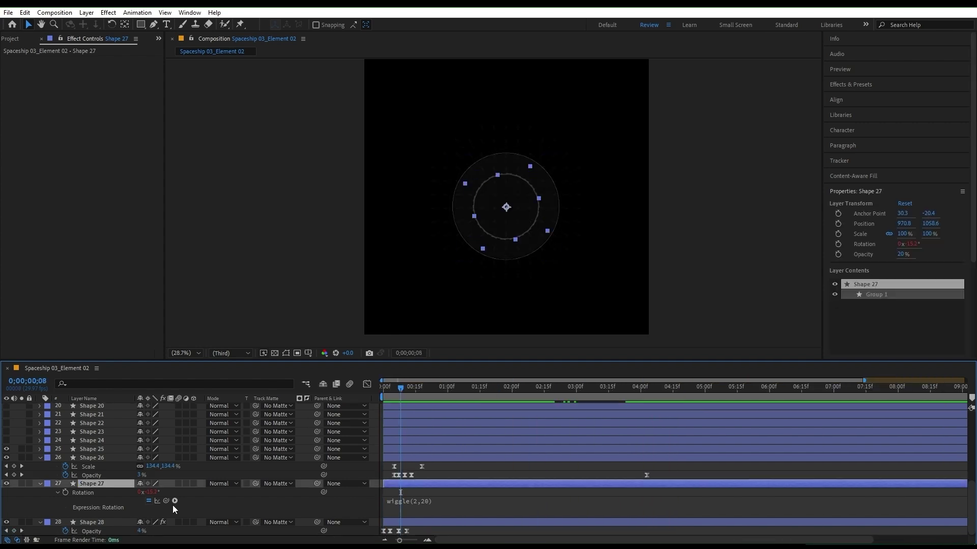
pyautogui.press('s')
pyautogui.moveTo(417, 514); pyautogui.dragTo(552, 521)
pyautogui.press('=')
pyautogui.moveTo(155, 520); pyautogui.dragTo(125, 525)
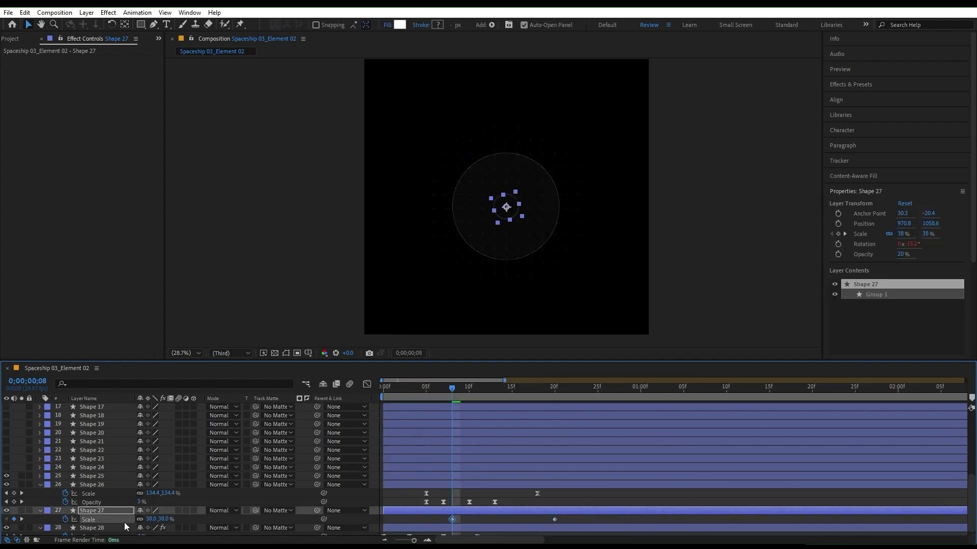
# - Apply Easy Ease to Shape 27's Scale keyframes and skew the speed curve to a fast start with a long slow-down
pyautogui.press('F9')
pyautogui.hotkey('shift', 'F3')
pyautogui.moveTo(520, 512); pyautogui.dragTo(453, 512)
pyautogui.moveTo(457, 391)
pyautogui.mouseDown()
pyautogui.moveTo(428, 392)
pyautogui.moveTo(452, 392)
pyautogui.mouseUp()
pyautogui.hotkey('shift', 'F3')
# - Animate Shape 27's Opacity from 0% at frame 8 to 20% at frame 13 and paste a 20% keyframe at frame 10
pyautogui.click(102, 511)
pyautogui.hotkey('shift', 't')
pyautogui.click(65, 514)
pyautogui.moveTo(452, 514); pyautogui.dragTo(494, 514)
pyautogui.moveTo(140, 514); pyautogui.dragTo(125, 514)
pyautogui.press('pagedown')
pyautogui.press('pagedown')
pyautogui.hotkey('ctrl', 'v')
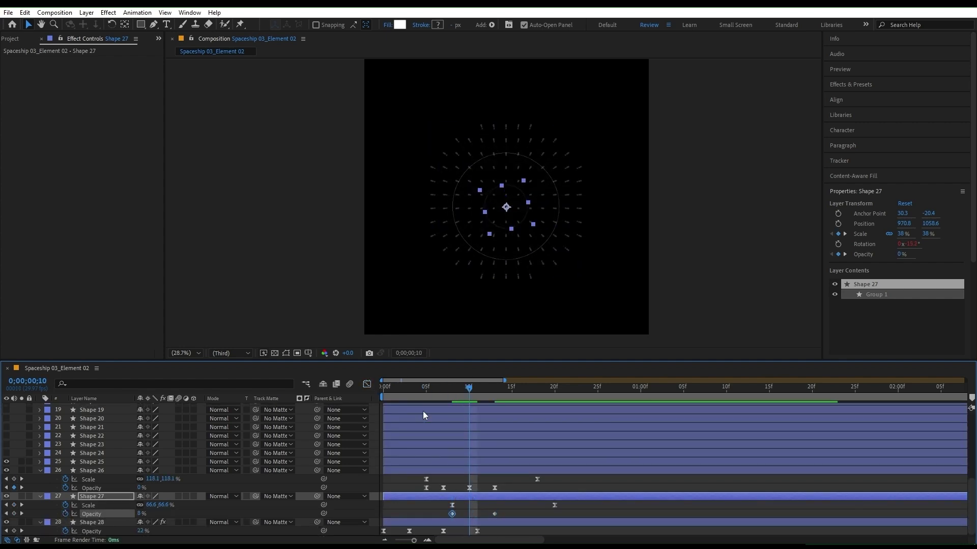
# - Space Shape 27's four Opacity flicker keyframes two frames apart, at frames 8, 10, 12 and 14
pyautogui.moveTo(494, 514); pyautogui.dragTo(521, 514)
pyautogui.moveTo(451, 393)
pyautogui.mouseDown()
pyautogui.moveTo(512, 396)
pyautogui.moveTo(435, 400)
pyautogui.moveTo(468, 399)
pyautogui.mouseUp()
pyautogui.moveTo(495, 514); pyautogui.dragTo(486, 514)
pyautogui.moveTo(469, 393); pyautogui.dragTo(452, 392)
pyautogui.moveTo(520, 514); pyautogui.dragTo(503, 514)
# - Animate Shape 25's Scale from 64% at frame 6 to 100% at frame 22
pyautogui.moveTo(451, 392)
pyautogui.mouseDown()
pyautogui.moveTo(399, 396)
pyautogui.moveTo(512, 395)
pyautogui.moveTo(435, 395)
pyautogui.mouseUp()
pyautogui.click(478, 176)
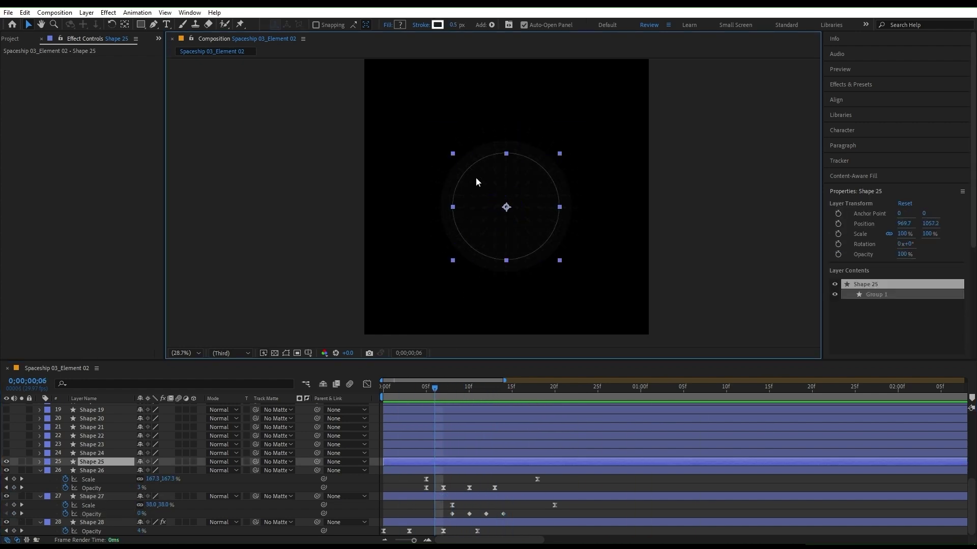
pyautogui.hotkey('alt', 'shift', 's')
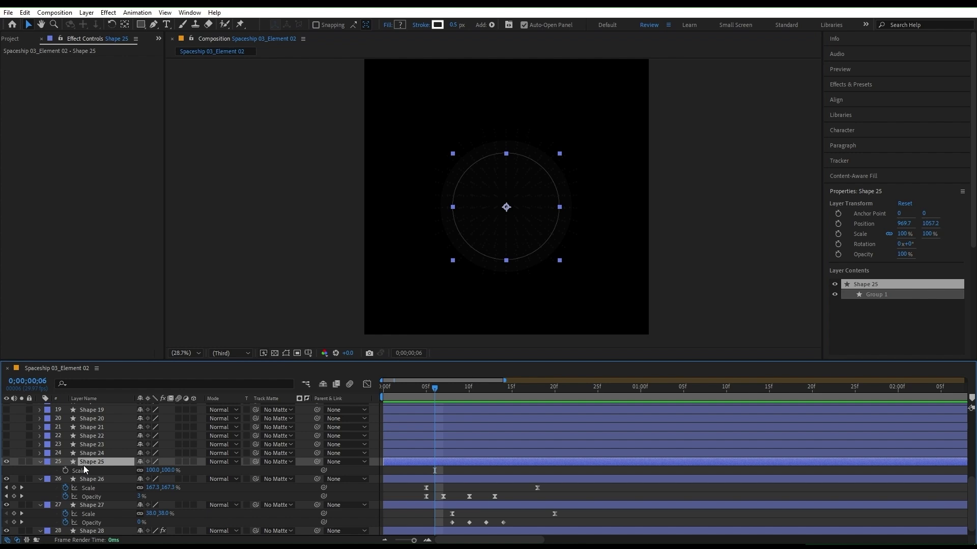
pyautogui.moveTo(435, 471); pyautogui.dragTo(555, 474)
pyautogui.moveTo(153, 471); pyautogui.dragTo(130, 471)
pyautogui.moveTo(434, 389); pyautogui.dragTo(556, 385)
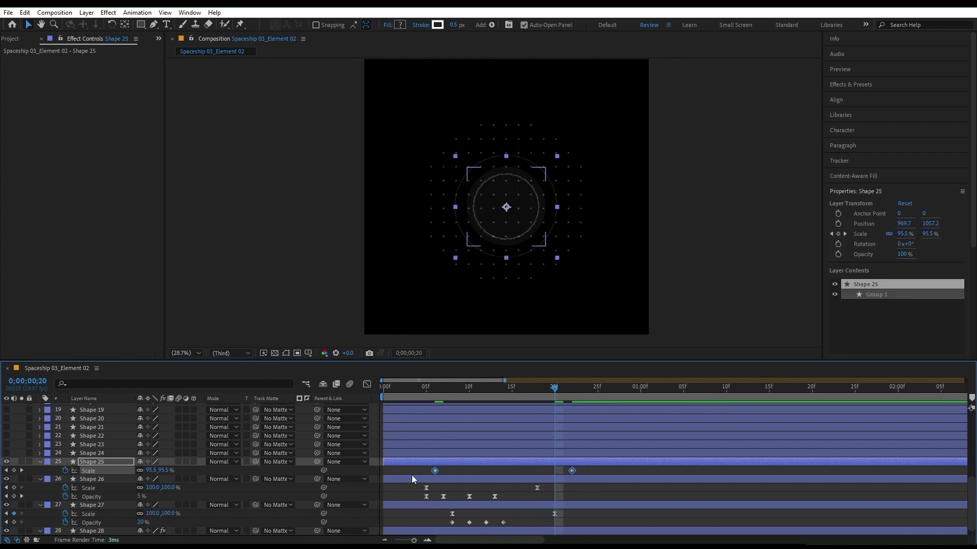
# - Apply Easy Ease to Shape 25's Scale keyframes and shape the speed curve to peak early with a long slow-down
pyautogui.press('F9')
pyautogui.hotkey('shift', 'F3')
pyautogui.moveTo(550, 512); pyautogui.dragTo(508, 511)
pyautogui.moveTo(458, 512); pyautogui.dragTo(446, 512)
pyautogui.moveTo(426, 392); pyautogui.dragTo(546, 402)
# - Try Shape 25's last Scale keyframe at frame 25, then return it to frame 22
pyautogui.moveTo(573, 511); pyautogui.dragTo(597, 511)
pyautogui.moveTo(478, 395)
pyautogui.mouseDown()
pyautogui.moveTo(499, 395)
pyautogui.moveTo(475, 395)
pyautogui.mouseUp()
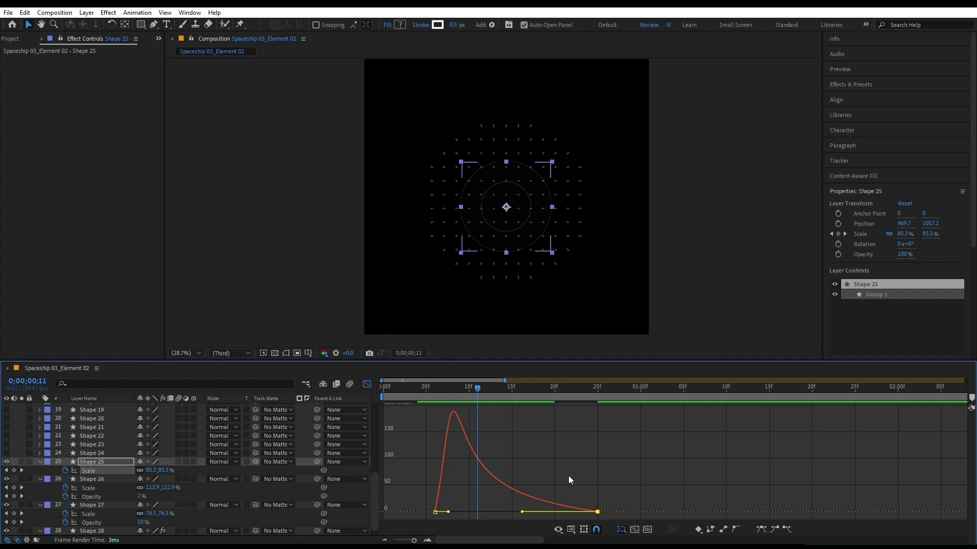
pyautogui.moveTo(597, 512); pyautogui.dragTo(572, 512)
# - Return to the keyframe view and review Shape 25's eased scale animation
pyautogui.click(569, 476)
pyautogui.click(546, 392)
pyautogui.click(367, 385)
pyautogui.moveTo(444, 393); pyautogui.dragTo(529, 396)
# - Add an Opacity keyframe to Shape 25 at frame 6 and set it to 0%
pyautogui.click(434, 392)
pyautogui.hotkey('alt', 'shift', 't')
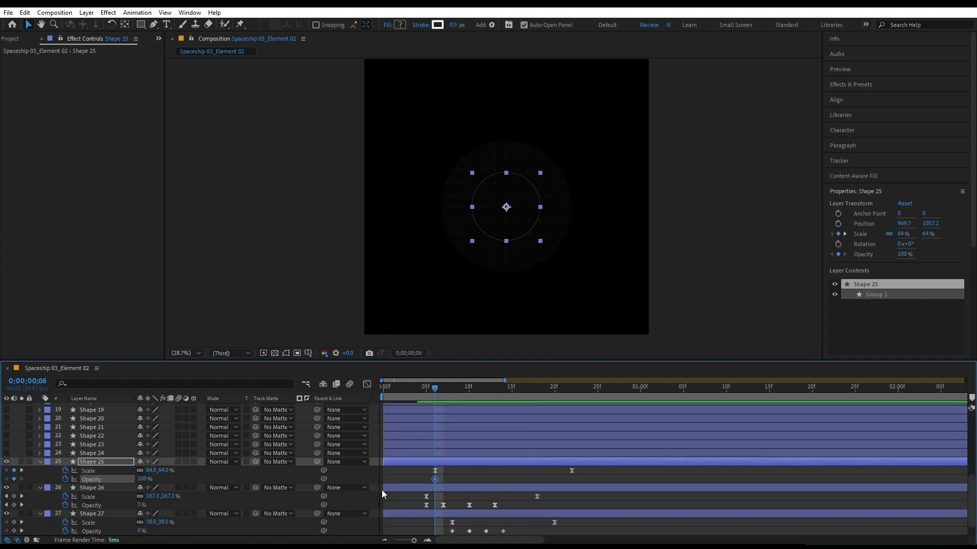
pyautogui.scroll(-1, 508, 523)
pyautogui.press('space')
pyautogui.press('space')
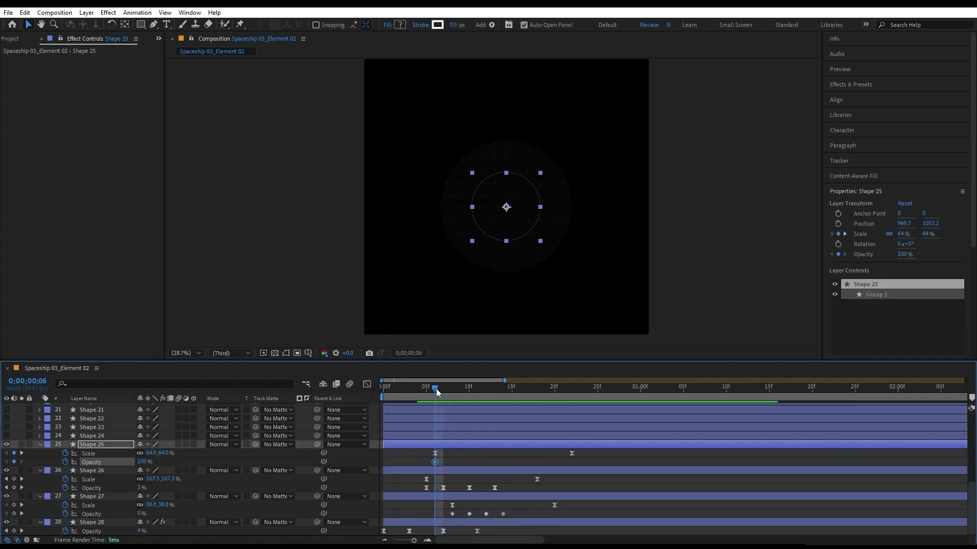
pyautogui.moveTo(141, 463); pyautogui.dragTo(89, 463)
# - Complete Shape 25's Opacity flicker with 100% keyframes at frames 8 and 14 and a pasted keyframe at frame 11
pyautogui.click(451, 391)
pyautogui.hotkey('ctrl', 'v')
pyautogui.moveTo(486, 462); pyautogui.dragTo(495, 461)
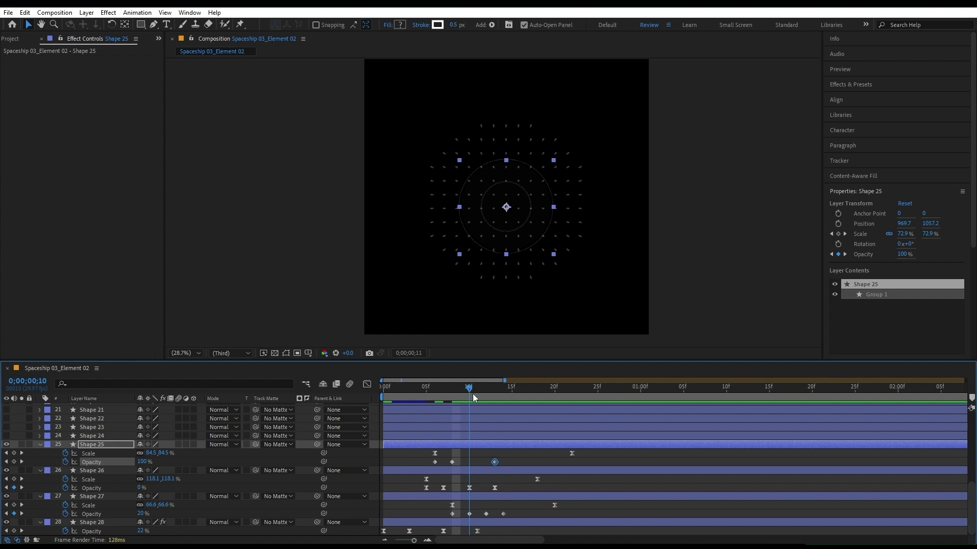
pyautogui.moveTo(472, 394); pyautogui.dragTo(478, 394)
pyautogui.hotkey('ctrl', 'v')
pyautogui.moveTo(495, 462); pyautogui.dragTo(504, 462)
# - Make the layers Shape 24, Shape 23, Shape 22 and Shape 21 visible
pyautogui.moveTo(478, 392); pyautogui.dragTo(623, 395)
pyautogui.scroll(2, 139, 483)
pyautogui.click(87, 488)
pyautogui.click(7, 488)
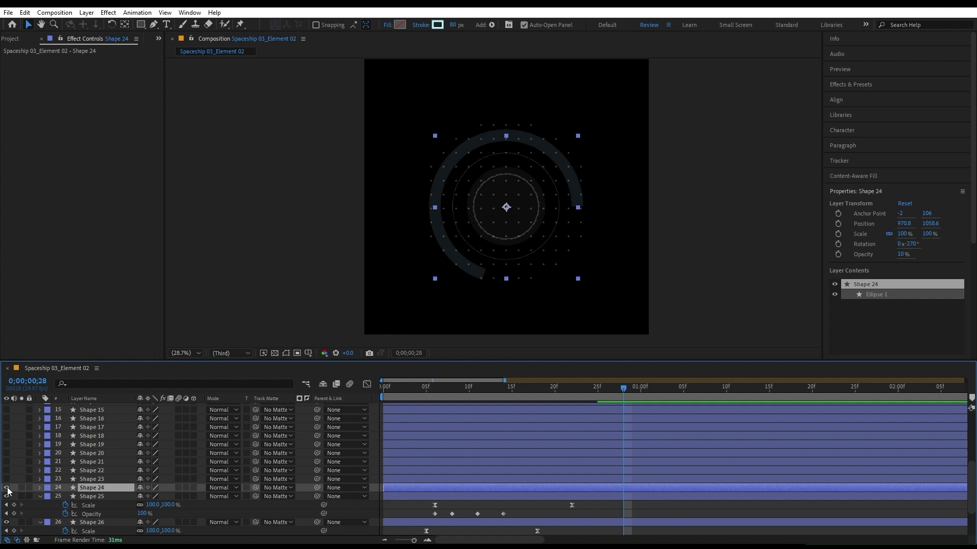
pyautogui.click(7, 479)
pyautogui.click(7, 471)
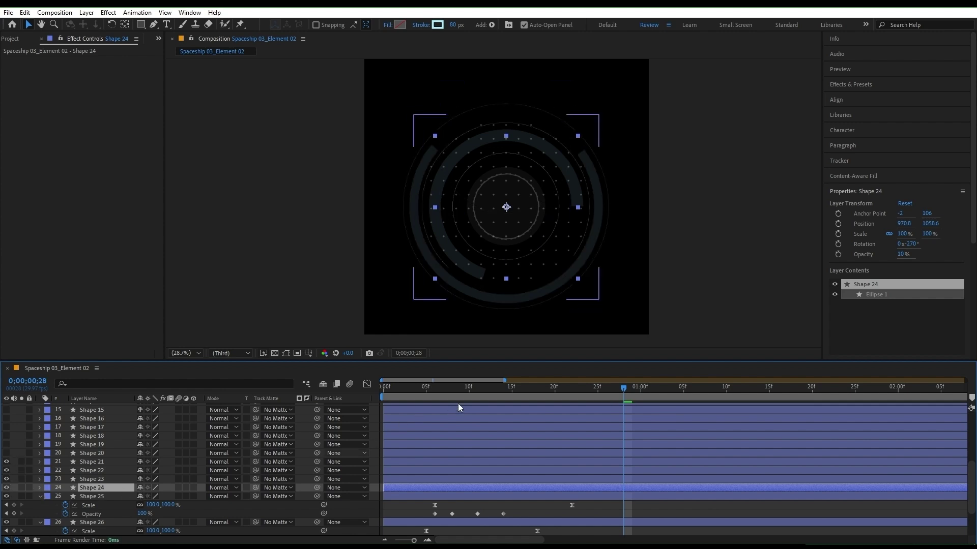
# - Toggle Shape 24 off and on near the start of the timeline to identify its ring
pyautogui.moveTo(448, 392); pyautogui.dragTo(392, 399)
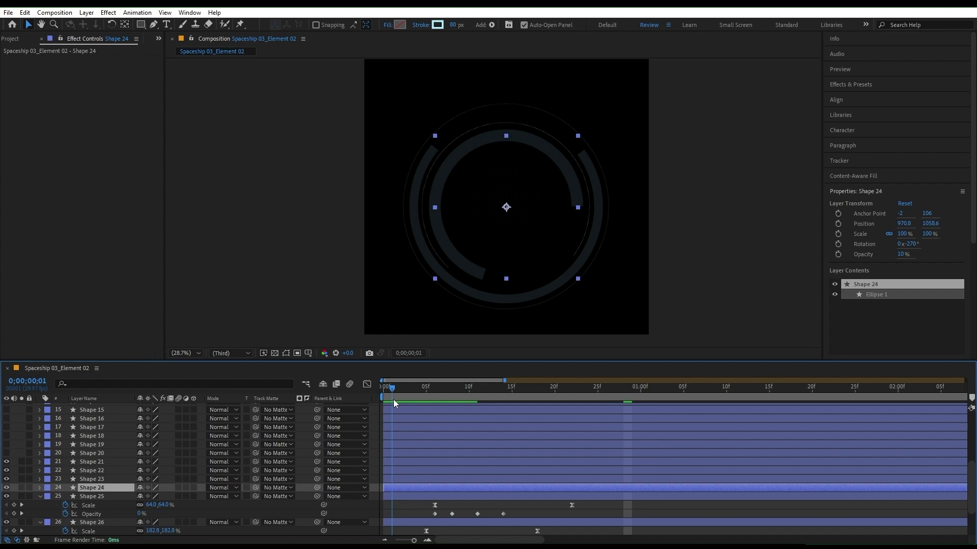
pyautogui.click(6, 487)
pyautogui.click(6, 488)
# - Animate Shape 24's Trim Paths End from 0% at frame 14 to 70% at frame 22
pyautogui.moveTo(411, 390); pyautogui.dragTo(502, 401)
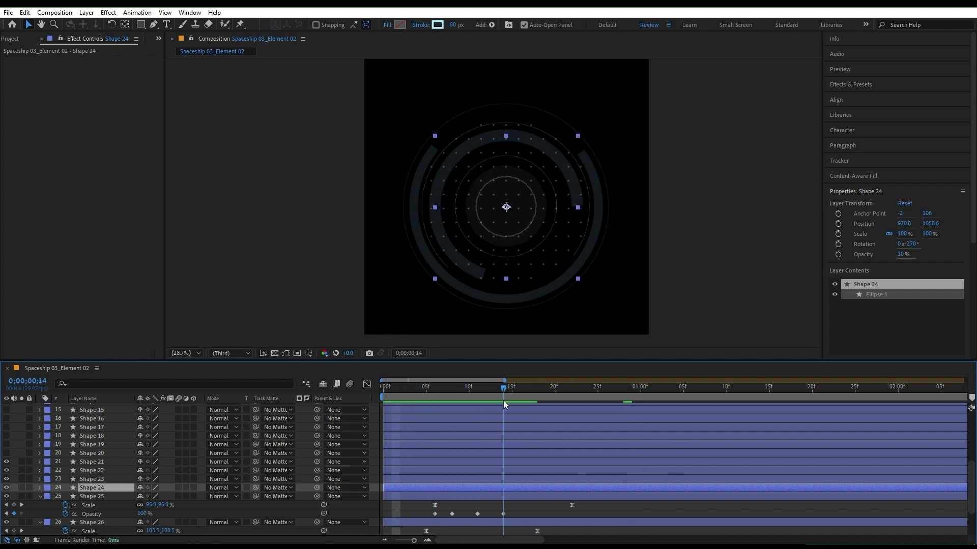
pyautogui.click(40, 488)
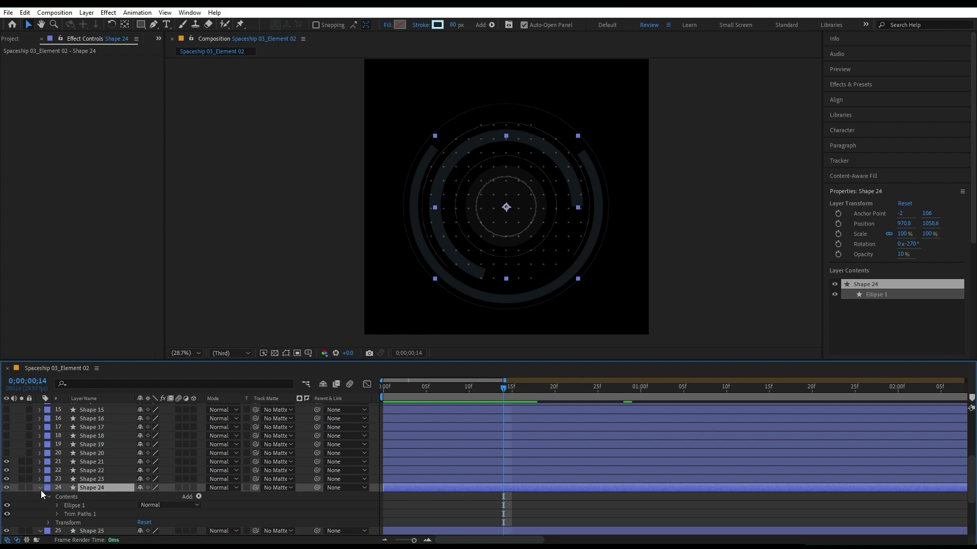
pyautogui.click(57, 514)
pyautogui.scroll(-4, 57, 518)
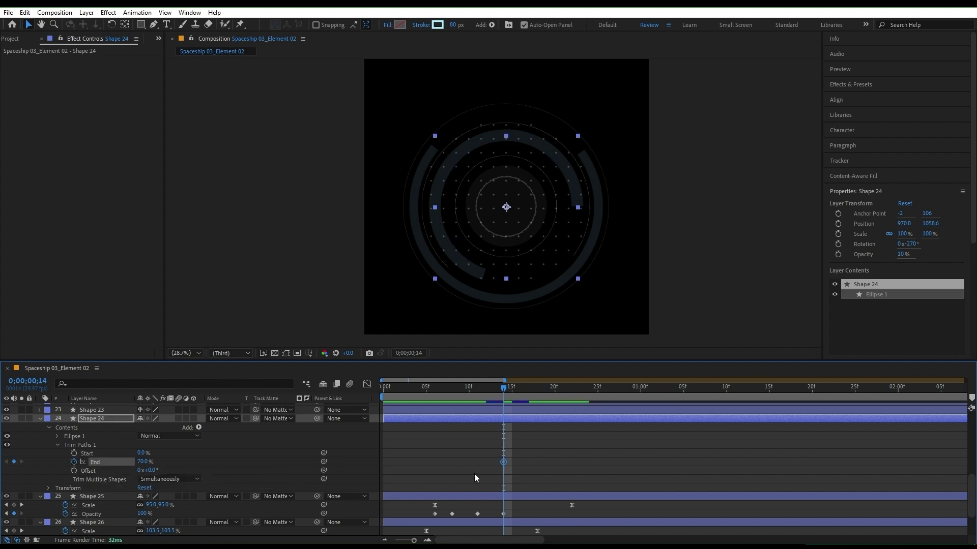
pyautogui.moveTo(503, 465); pyautogui.dragTo(572, 468)
pyautogui.moveTo(143, 462); pyautogui.dragTo(111, 462)
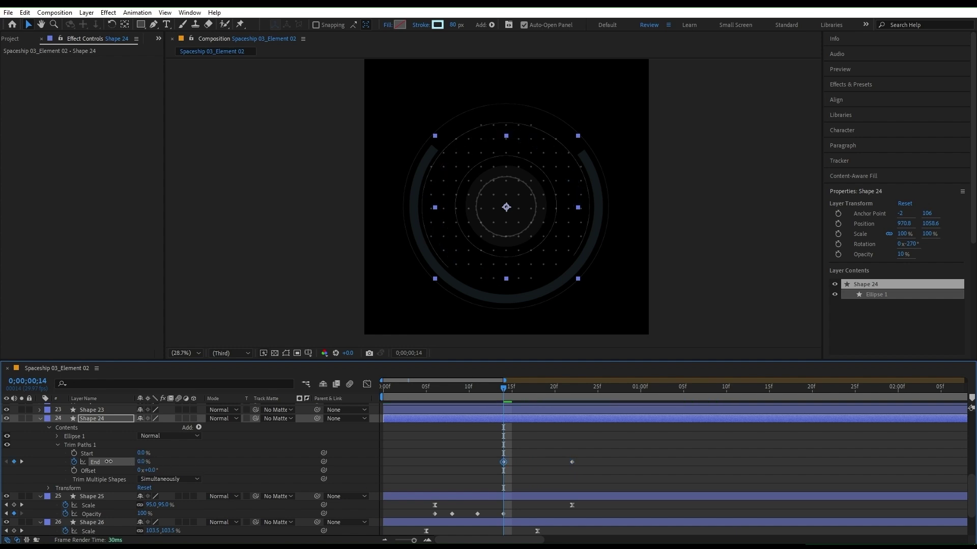
# - Shape Shape 24's Trim Paths End speed graph with eased handles, moving its last keyframe to 1 second, and preview the motion
pyautogui.moveTo(449, 388); pyautogui.dragTo(572, 402)
pyautogui.hotkey('shift', 'F3')
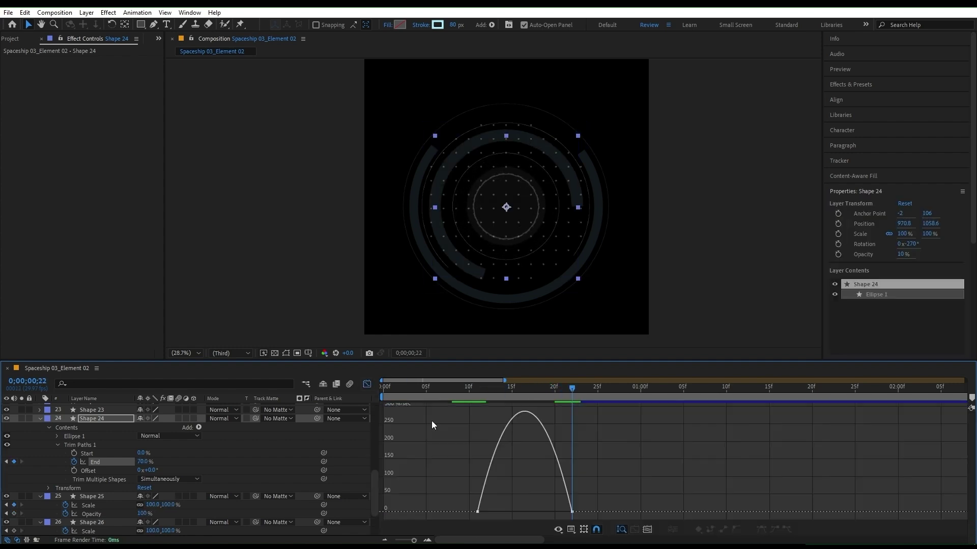
pyautogui.moveTo(432, 422); pyautogui.dragTo(590, 519)
pyautogui.moveTo(540, 511); pyautogui.dragTo(488, 512)
pyautogui.click(452, 389)
pyautogui.press('space')
pyautogui.click(459, 390)
pyautogui.moveTo(572, 512); pyautogui.dragTo(641, 512)
pyautogui.press('space')
pyautogui.press('space')
pyautogui.click(418, 392)
pyautogui.press('space')
pyautogui.moveTo(505, 512); pyautogui.dragTo(515, 512)
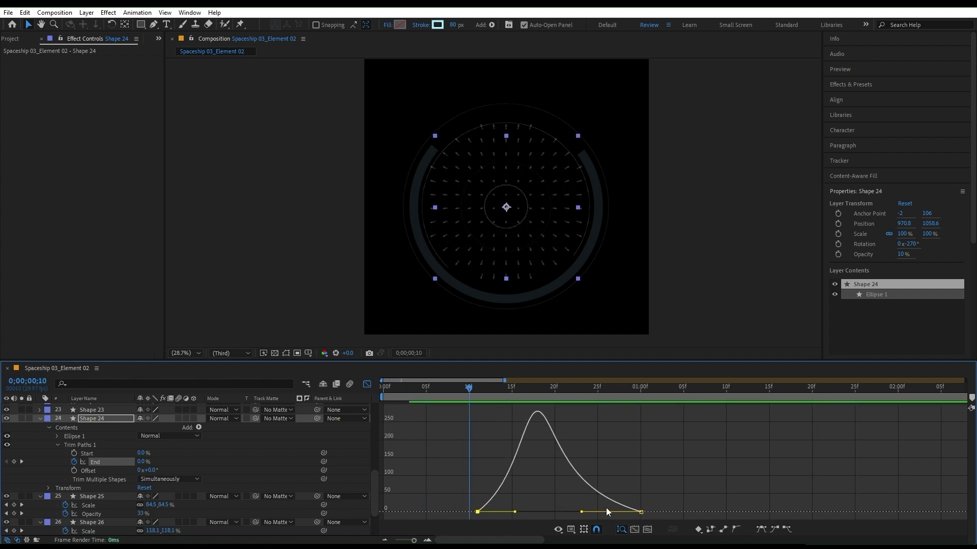
# - Retime Shape 24's Trim Paths End keyframes to start at frame 6 and finish at 1;02
pyautogui.moveTo(641, 512); pyautogui.dragTo(658, 512)
pyautogui.moveTo(477, 512); pyautogui.dragTo(434, 512)
pyautogui.moveTo(452, 394); pyautogui.dragTo(658, 412)
pyautogui.click(366, 384)
pyautogui.click(435, 391)
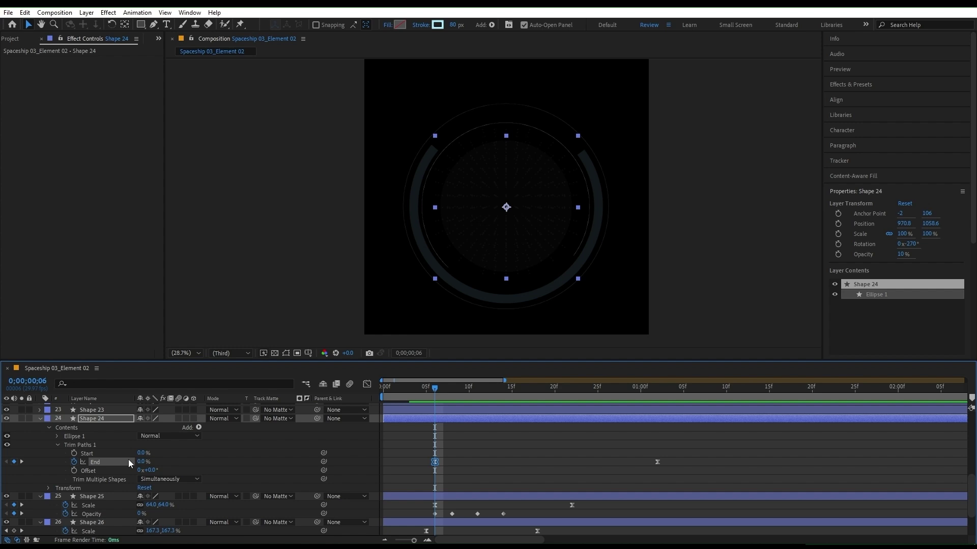
# - Add the expression time*-200 to Shape 24's Rotation and preview the spin
pyautogui.press('r')
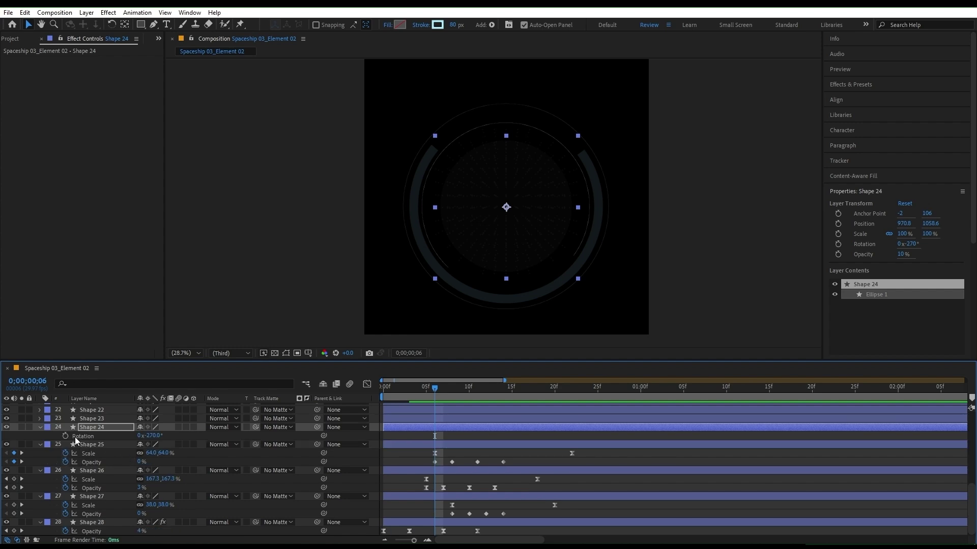
pyautogui.press('space')
pyautogui.keyDown('alt'); pyautogui.click(65, 436); pyautogui.keyUp('alt')
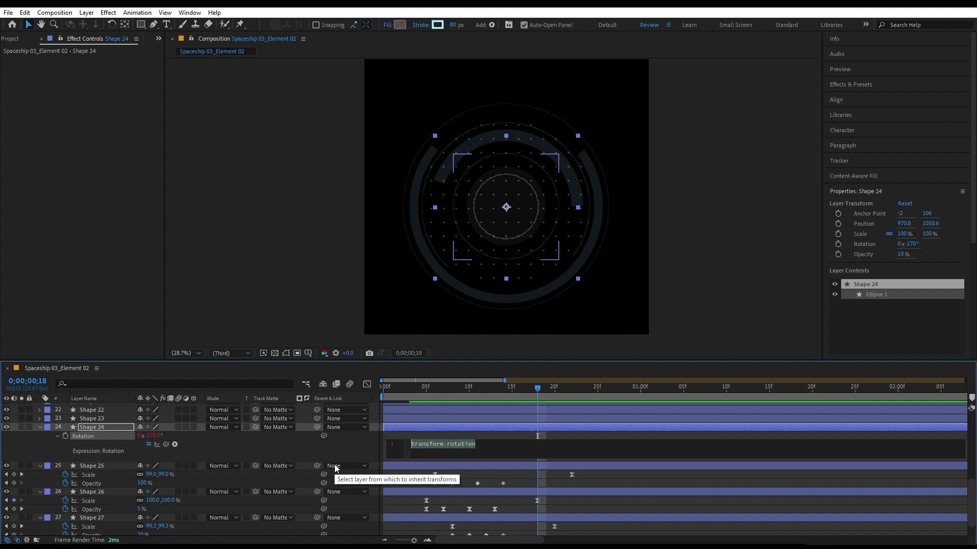
pyautogui.write('time*')
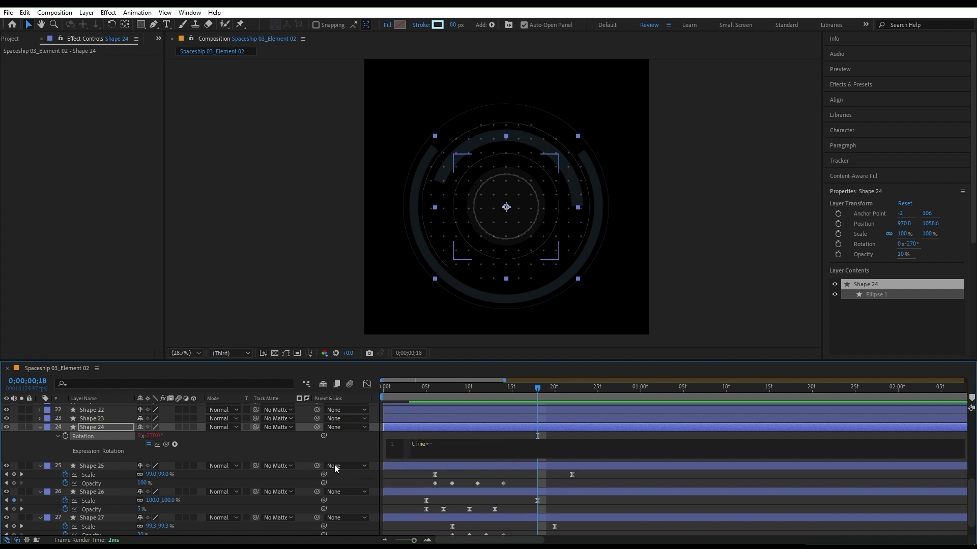
pyautogui.write('-200')
pyautogui.click(324, 448)
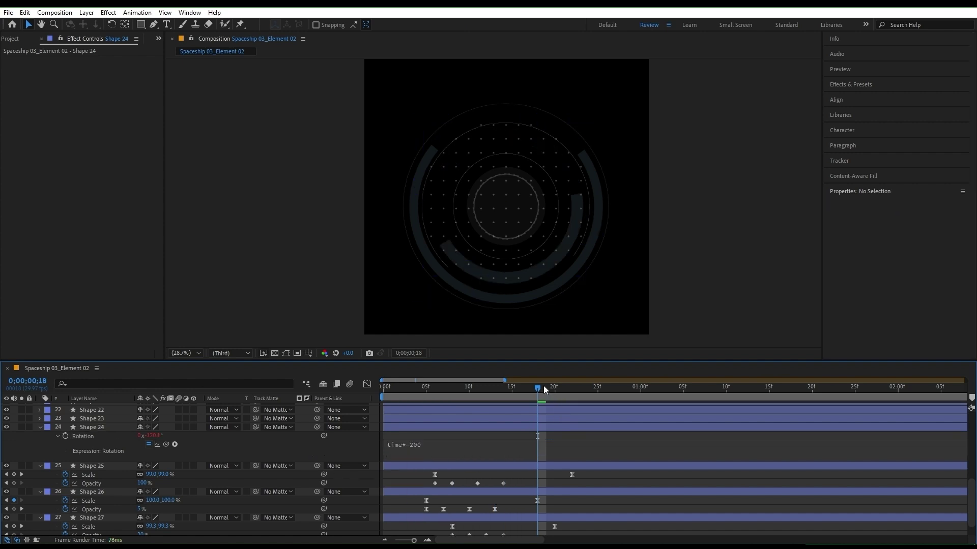
pyautogui.press('space')
pyautogui.click(426, 390)
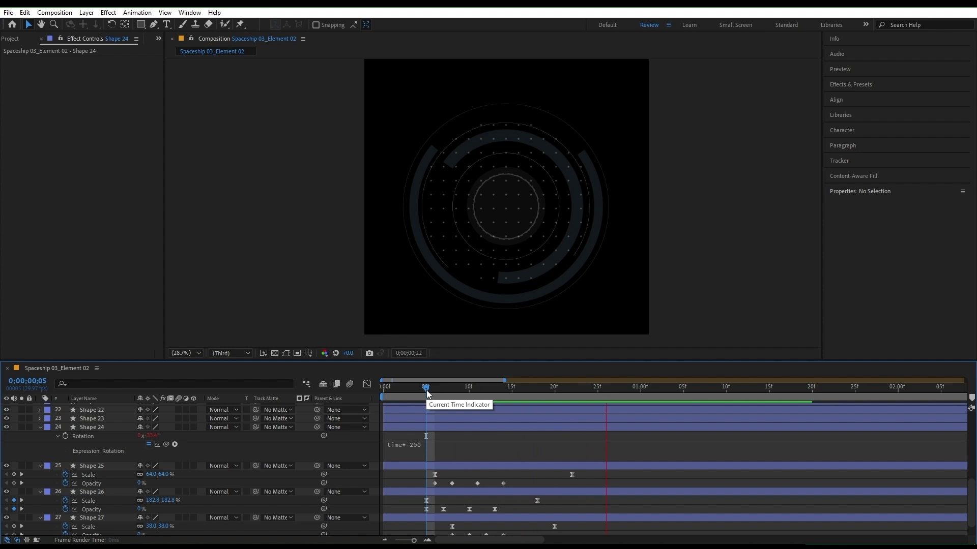
pyautogui.moveTo(426, 390); pyautogui.dragTo(444, 392)
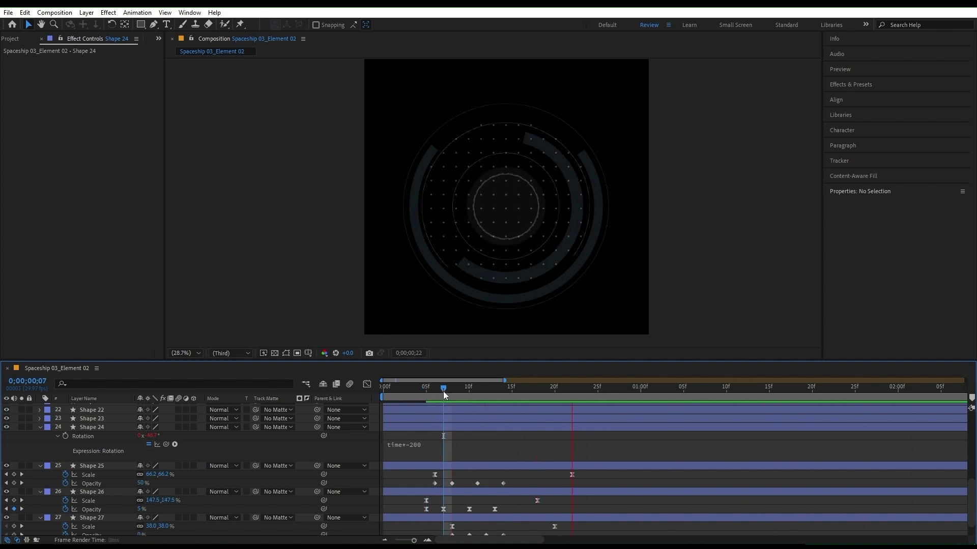
# - Change Shape 24's Rotation expression to time*-100 and preview the animation from the start
pyautogui.click(438, 446)
pyautogui.moveTo(437, 446); pyautogui.dragTo(433, 446)
pyautogui.write('1')
pyautogui.click(447, 392)
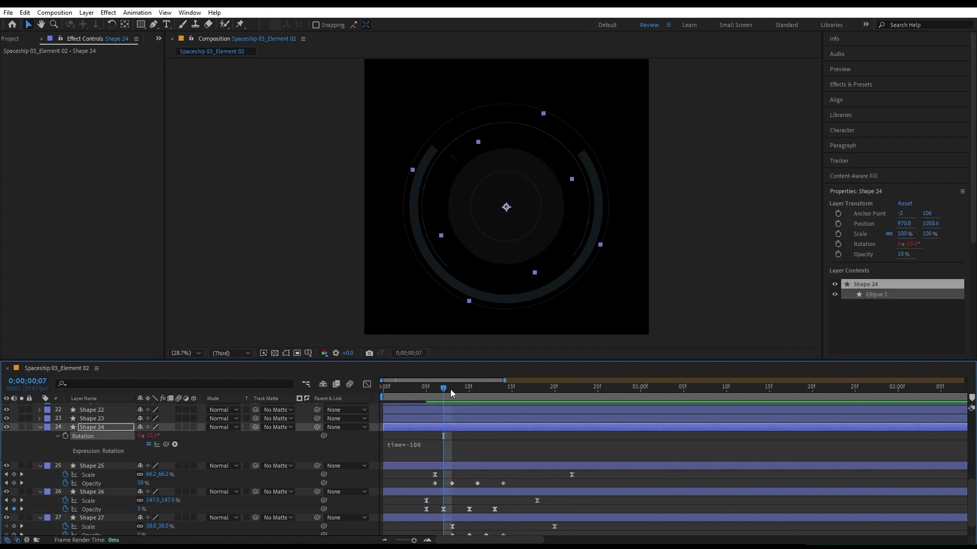
pyautogui.click(384, 397)
pyautogui.press('space')
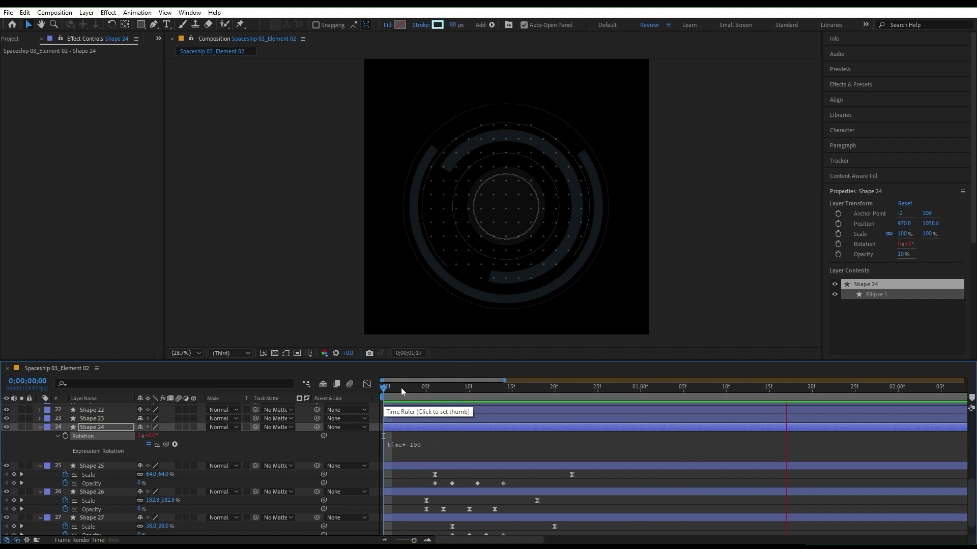
pyautogui.press('space')
# - Animate Shape 22's Trim Paths Start from 85% at frame 12 to 14% at frame 29, easing it in the speed graph
pyautogui.moveTo(399, 392); pyautogui.dragTo(520, 393)
pyautogui.click(40, 410)
pyautogui.click(48, 418)
pyautogui.click(58, 436)
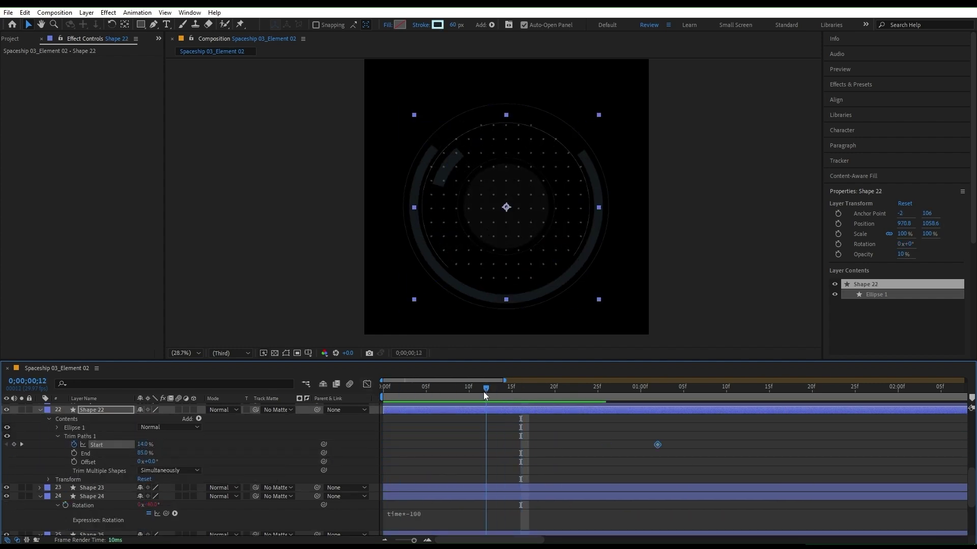
pyautogui.moveTo(483, 392)
pyautogui.mouseDown()
pyautogui.moveTo(618, 395)
pyautogui.moveTo(486, 392)
pyautogui.mouseUp()
pyautogui.moveTo(504, 445); pyautogui.dragTo(486, 445)
pyautogui.hotkey('shift', 'F3')
pyautogui.moveTo(584, 411); pyautogui.dragTo(575, 412)
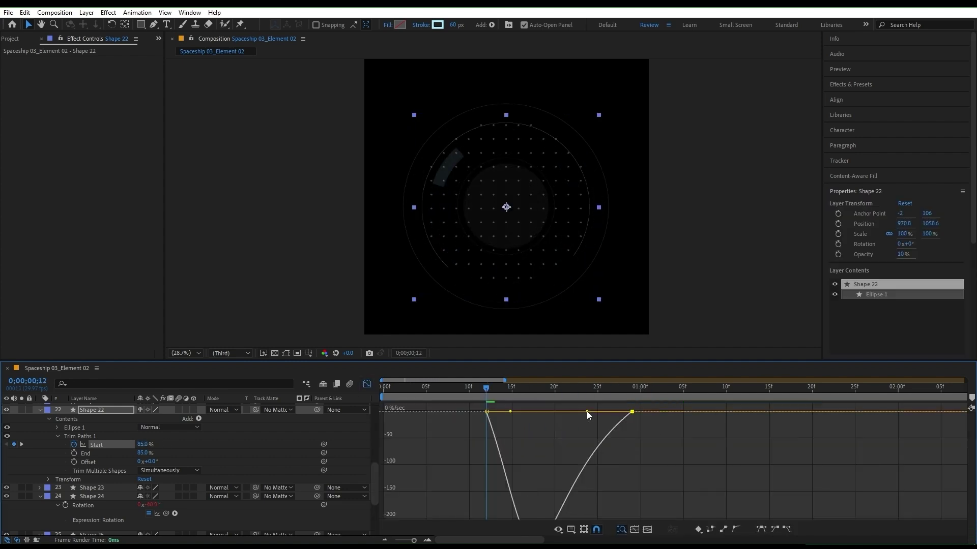
pyautogui.moveTo(486, 391); pyautogui.dragTo(501, 411)
# - Add the expression time*70 to Shape 22's Rotation and preview the counter-spin against Shape 24
pyautogui.click(443, 392)
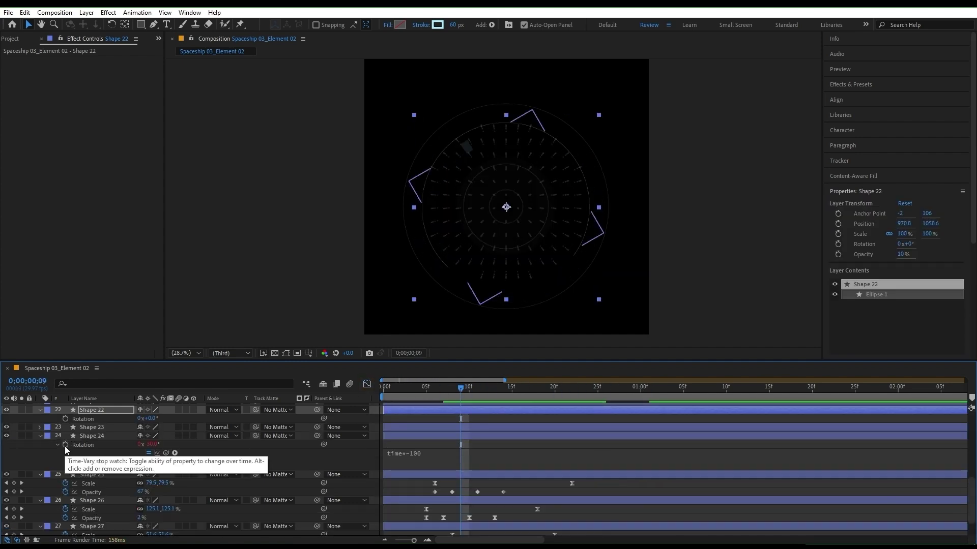
pyautogui.click(486, 393)
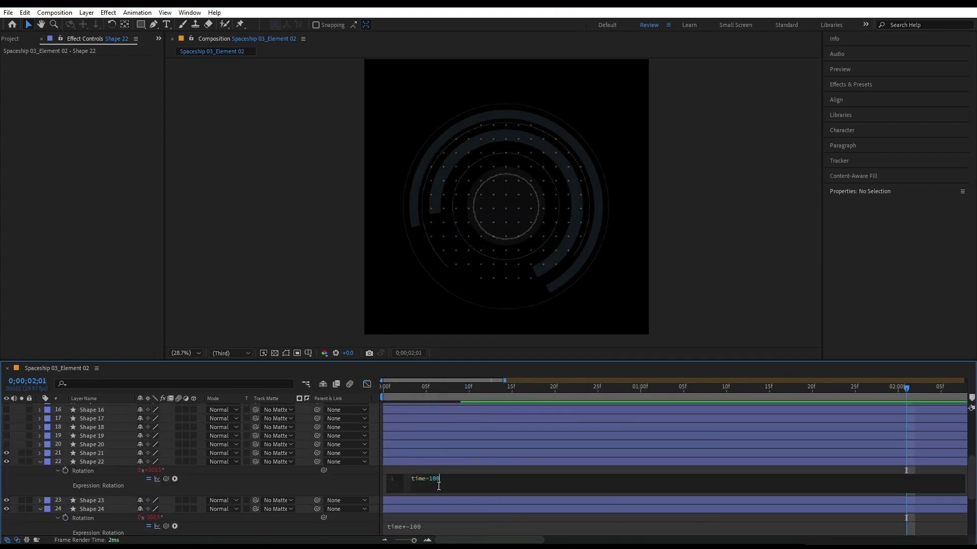
pyautogui.click(448, 391)
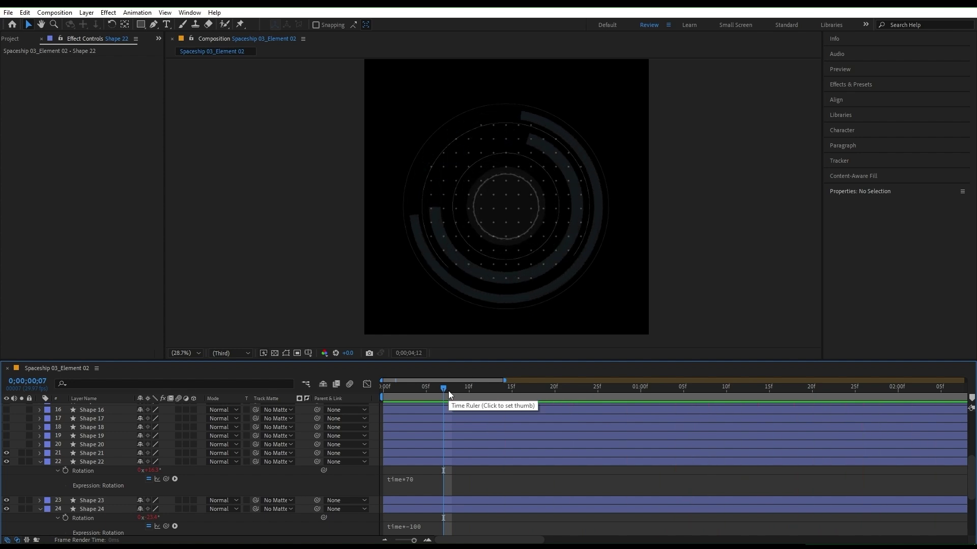
pyautogui.click(450, 391)
# - Add Shape 28 Opacity keyframes that hold 26% at 1;12 and reach 0% at 1;13
pyautogui.scroll(-4, 463, 453)
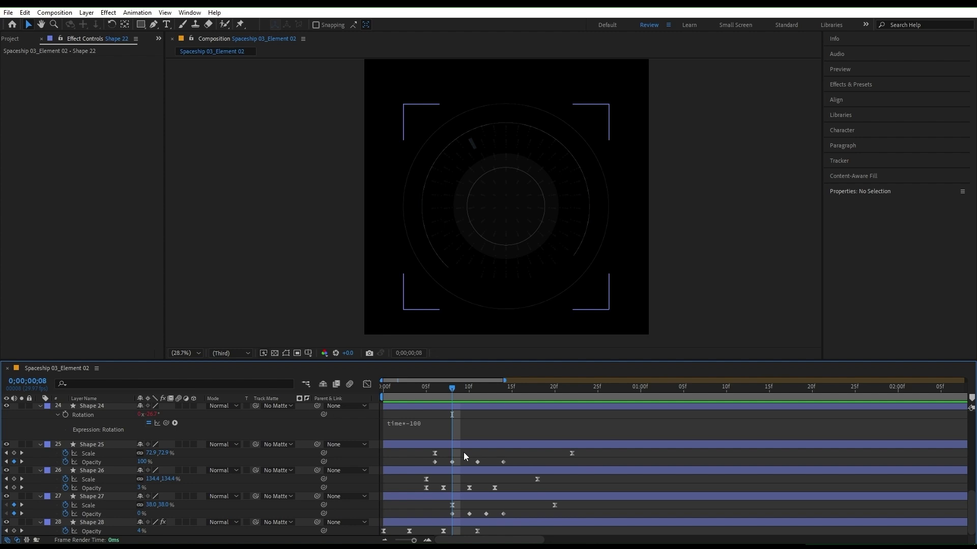
pyautogui.click(485, 391)
pyautogui.click(487, 522)
pyautogui.press('-')
pyautogui.moveTo(494, 391); pyautogui.dragTo(582, 390)
pyautogui.click(13, 531)
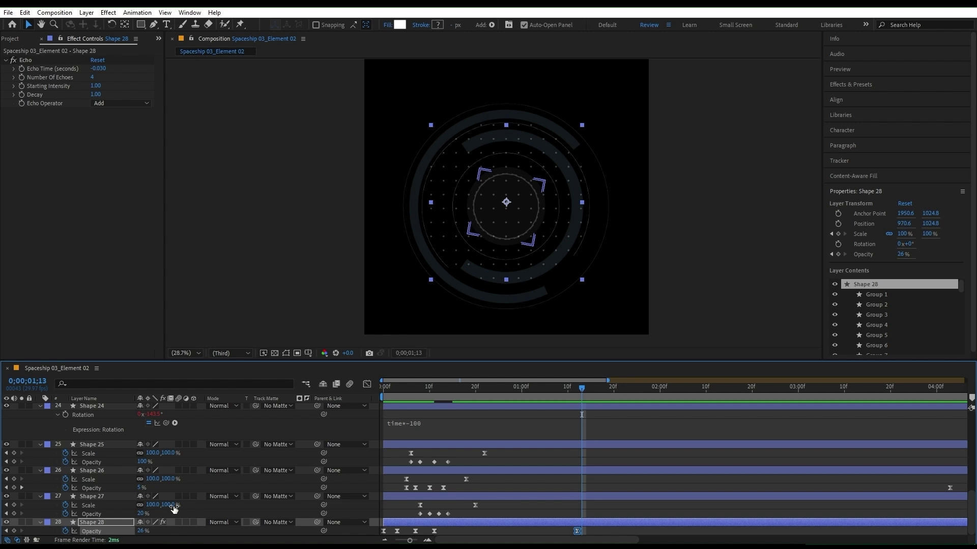
pyautogui.moveTo(142, 530); pyautogui.dragTo(122, 531)
# - Add a loopOut() expression to Shape 28's Opacity and preview the repeating flicker
pyautogui.keyDown('alt'); pyautogui.click(65, 531); pyautogui.keyUp('alt')
pyautogui.write('lo')
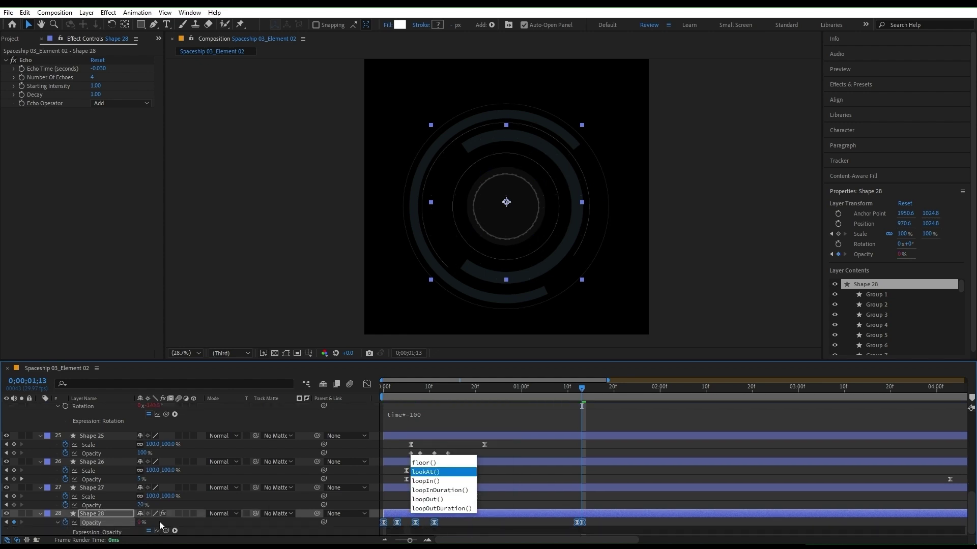
pyautogui.press('Down')
pyautogui.press('Down')
pyautogui.press('Down')
pyautogui.press('Return')
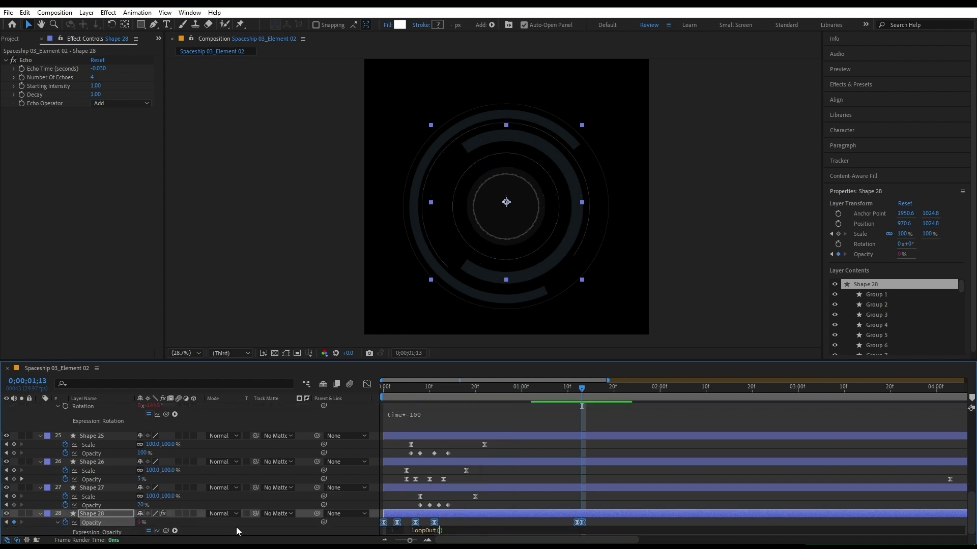
pyautogui.click(236, 531)
pyautogui.press('space')
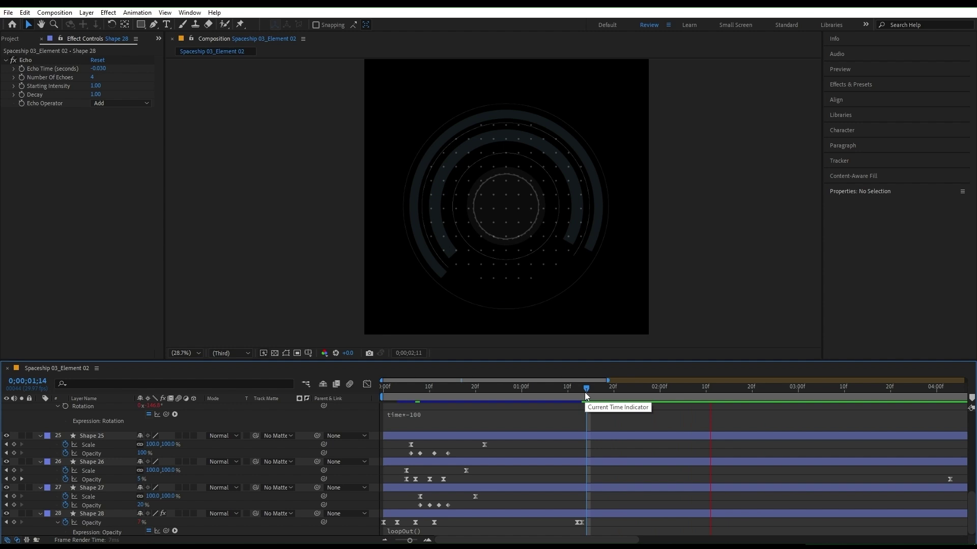
pyautogui.press('space')
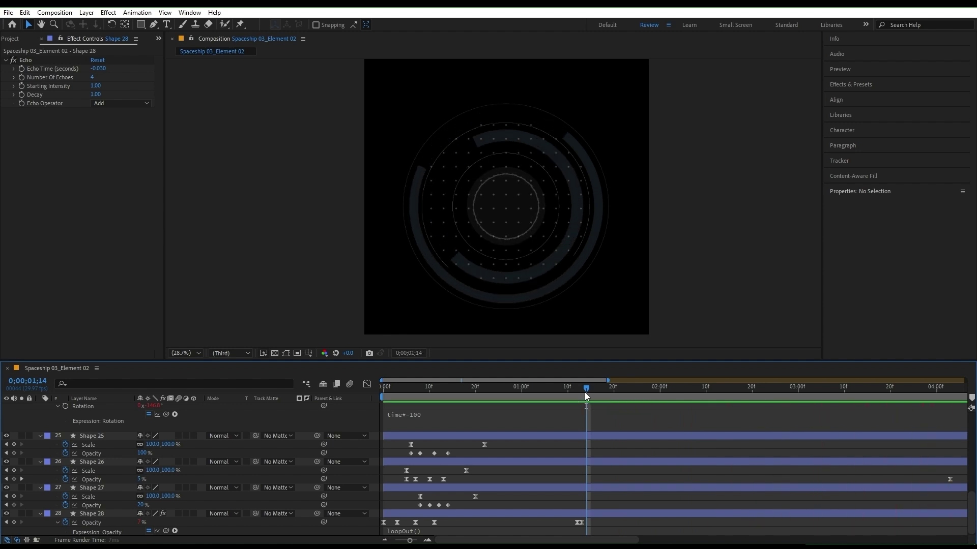
# - Move Shape 28's last two Opacity keyframes to about 2 seconds and preview the loop timing
pyautogui.moveTo(571, 519); pyautogui.dragTo(662, 523)
pyautogui.press('space')
pyautogui.click(729, 389)
pyautogui.press('-')
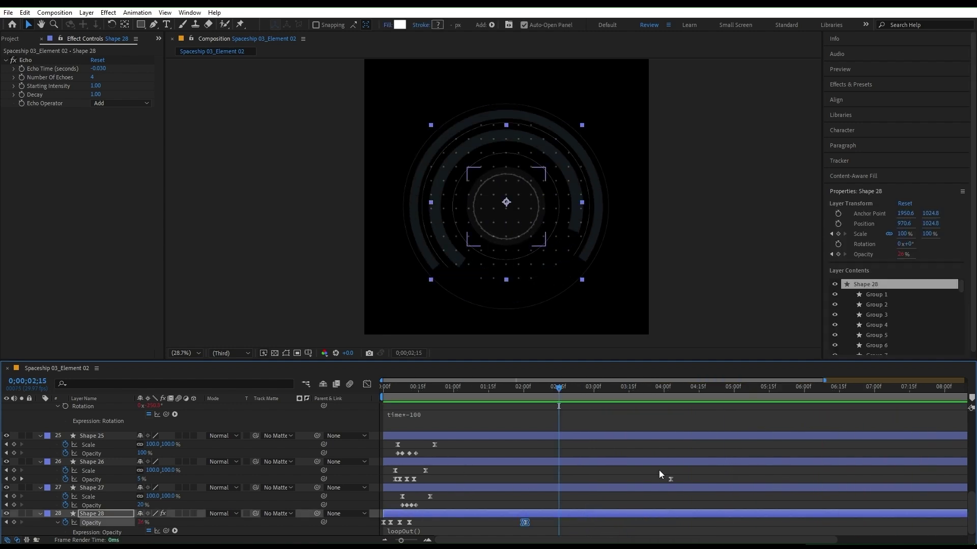
pyautogui.click(658, 463)
pyautogui.moveTo(530, 394); pyautogui.dragTo(632, 425)
# - Place a Shape 26 Opacity keyframe at 2;10 and set Opacity to 0% at 2;11
pyautogui.press('=')
pyautogui.click(14, 480)
pyautogui.moveTo(633, 480); pyautogui.dragTo(710, 480)
pyautogui.click(716, 389)
pyautogui.moveTo(140, 479); pyautogui.dragTo(112, 479)
# - Add a loopOut() expression to Shape 26's Opacity and preview the longer timeline
pyautogui.keyDown('alt'); pyautogui.click(65, 479); pyautogui.keyUp('alt')
pyautogui.write('loopOut()')
pyautogui.click(532, 471)
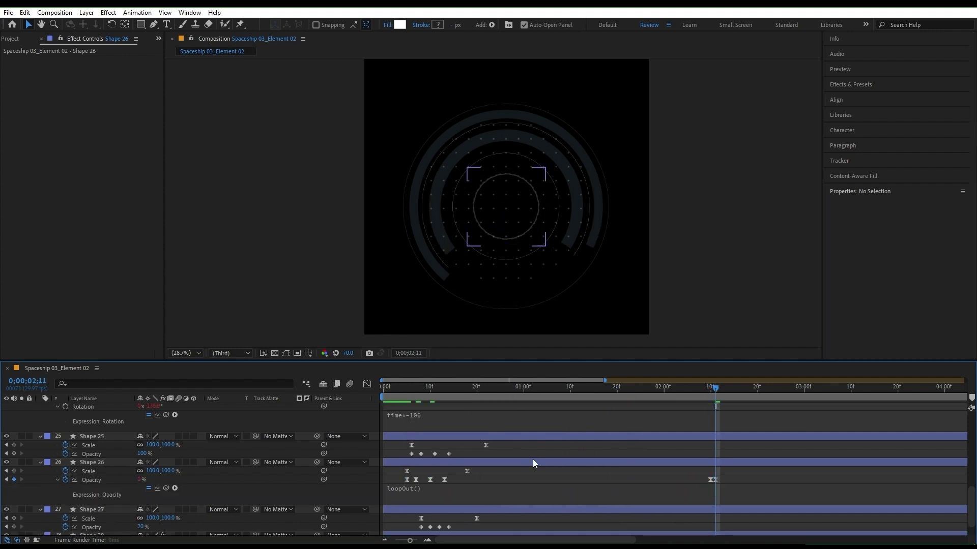
pyautogui.press('-')
pyautogui.press('space')
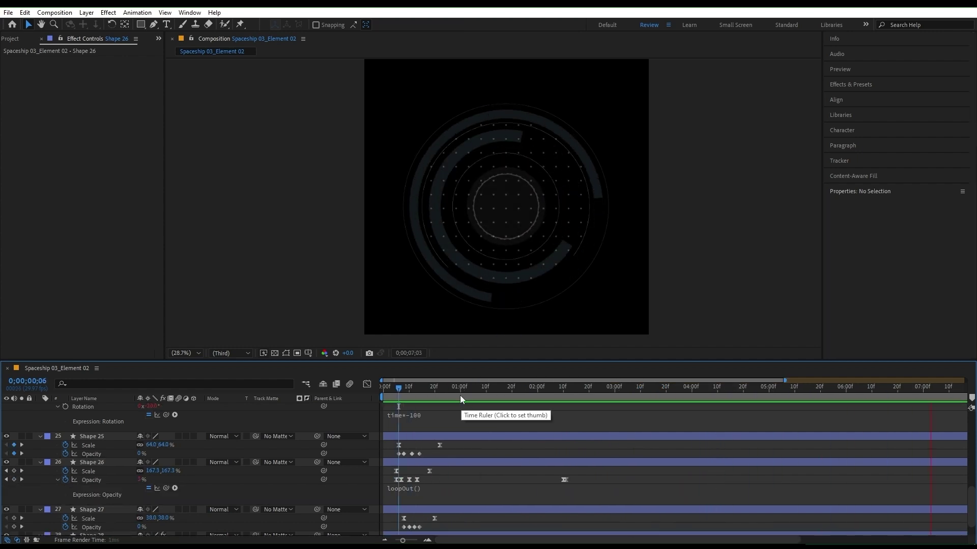
# - Animate Shape 24's Opacity from 0% at frame 6 to 10% at frame 15
pyautogui.scroll(3, 203, 459)
pyautogui.click(203, 461)
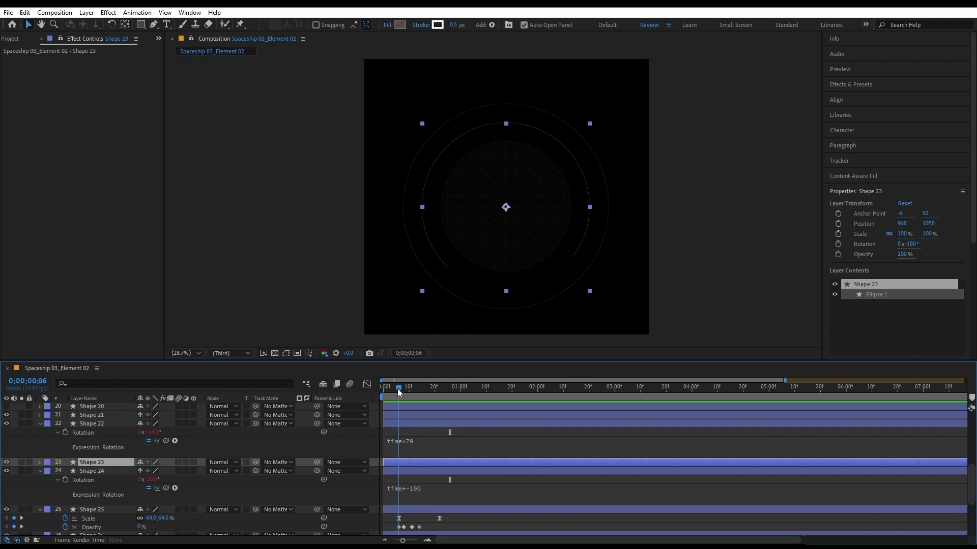
pyautogui.moveTo(398, 389); pyautogui.dragTo(442, 391)
pyautogui.click(439, 472)
pyautogui.scroll(-2, 438, 469)
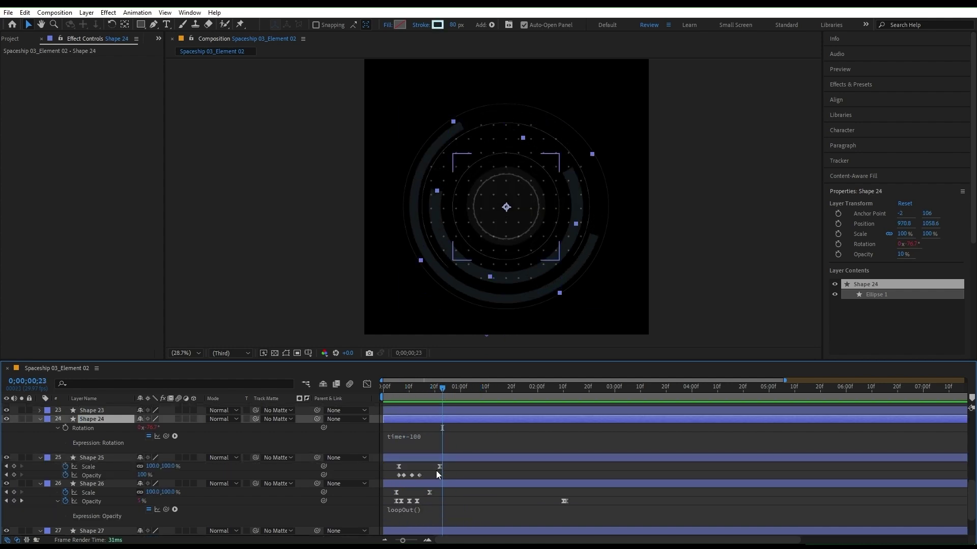
pyautogui.press('t')
pyautogui.moveTo(417, 393); pyautogui.dragTo(398, 396)
pyautogui.press('u')
pyautogui.hotkey('shift', 't')
pyautogui.click(65, 437)
pyautogui.press('=')
pyautogui.press('=')
pyautogui.moveTo(444, 439); pyautogui.dragTo(537, 439)
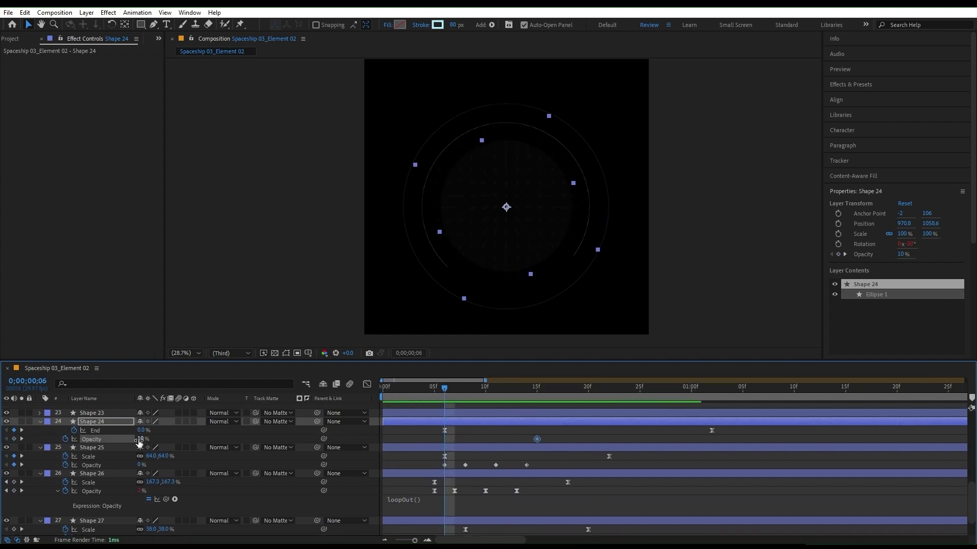
pyautogui.moveTo(141, 439); pyautogui.dragTo(128, 439)
# - Build Shape 24's Opacity flicker with 10% pasted at frame 8, 0% at frame 11 and the final 10% keyframe at frame 14
pyautogui.moveTo(446, 394); pyautogui.dragTo(466, 393)
pyautogui.click(537, 439)
pyautogui.hotkey('ctrl', 'c')
pyautogui.hotkey('ctrl', 'v')
pyautogui.press('pagedown')
pyautogui.press('pagedown')
pyautogui.press('pagedown')
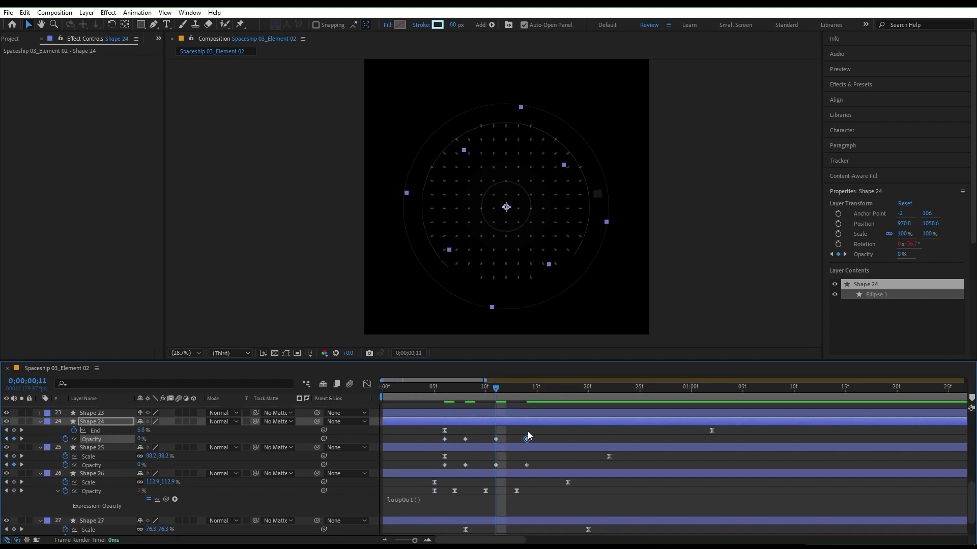
# - Apply Easy Ease to Shape 24's Opacity keyframes, shift the last three to frames 9, 12 and 15, and preview
pyautogui.moveTo(532, 432); pyautogui.dragTo(438, 442)
pyautogui.press('F9')
pyautogui.moveTo(446, 395); pyautogui.dragTo(516, 395)
pyautogui.moveTo(533, 433); pyautogui.dragTo(476, 440)
pyautogui.click(508, 397)
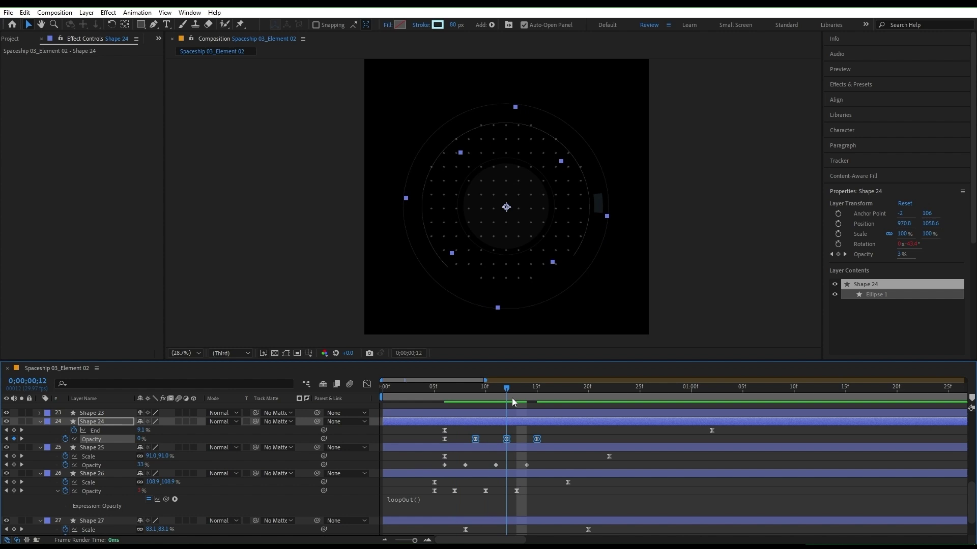
pyautogui.moveTo(512, 398); pyautogui.dragTo(644, 392)
pyautogui.press('space')
pyautogui.press('space')
# - Hold Shape 24's Opacity with a keyframe at 2;02 and set it to 0% at 2;03
pyautogui.press('-')
pyautogui.press('-')
pyautogui.click(199, 480)
pyautogui.click(14, 439)
pyautogui.moveTo(141, 439); pyautogui.dragTo(107, 439)
# - Add a loopOut() expression to Shape 24's Opacity and preview the repeated flicker
pyautogui.click(92, 440)
pyautogui.keyDown('alt'); pyautogui.click(65, 440); pyautogui.keyUp('alt')
pyautogui.write('loo')
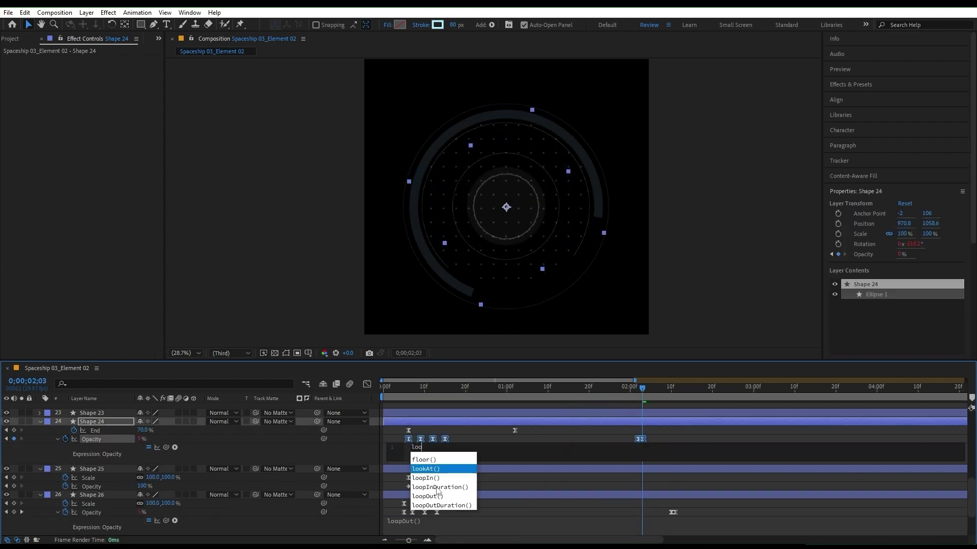
pyautogui.doubleClick(428, 496)
pyautogui.click(359, 459)
pyautogui.moveTo(643, 392); pyautogui.dragTo(621, 396)
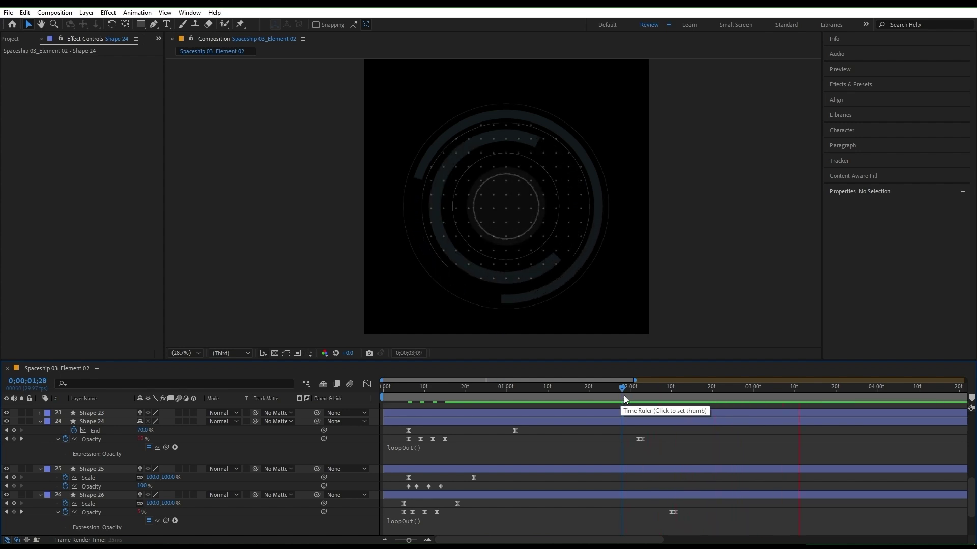
# - Move Shape 24's last two Opacity keyframes to about 3;20 and preview the loop
pyautogui.click(642, 390)
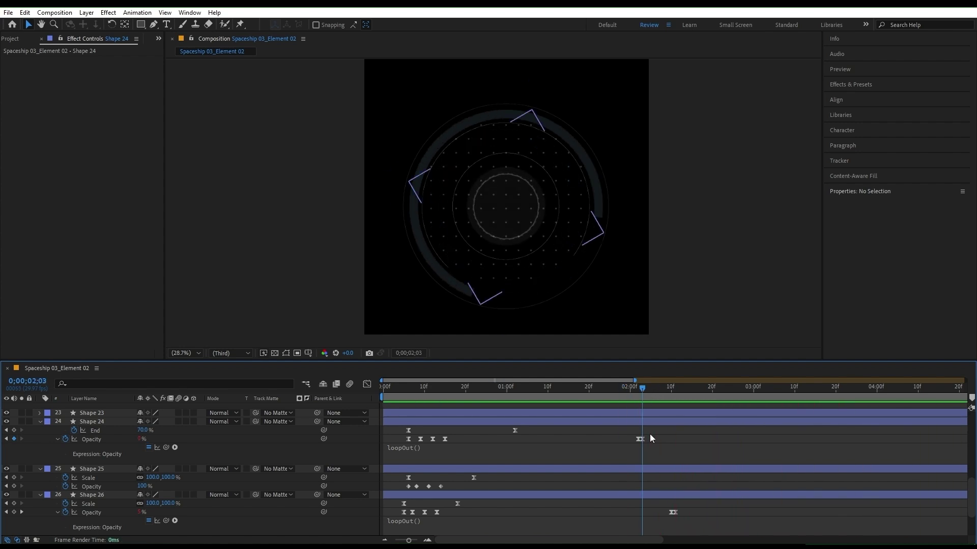
pyautogui.moveTo(640, 439); pyautogui.dragTo(838, 439)
pyautogui.press('space')
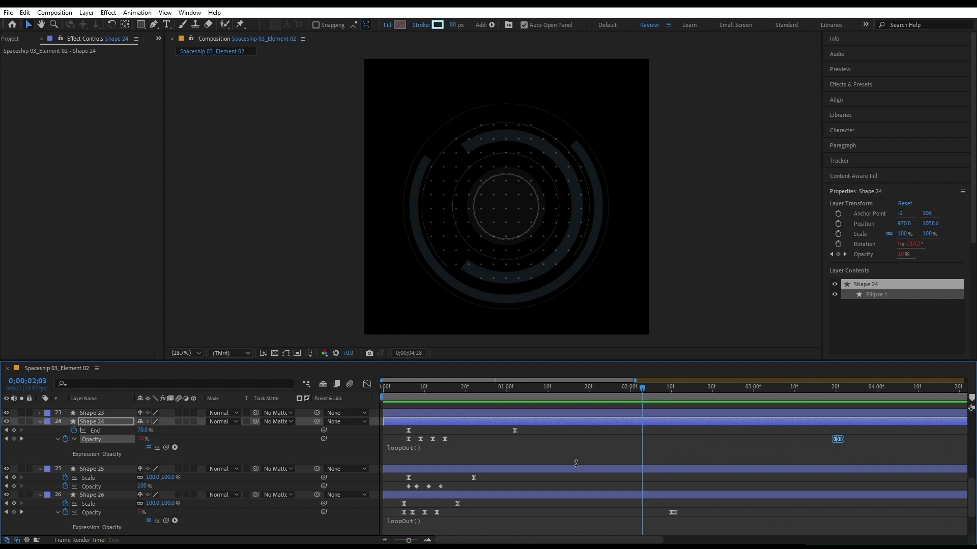
pyautogui.press('space')
pyautogui.scroll(4, 110, 465)
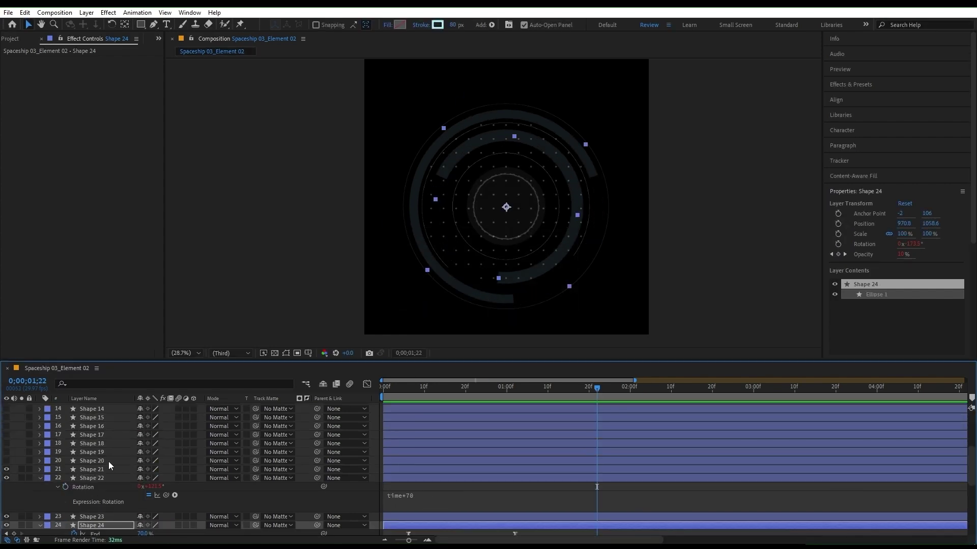
# - Show Shape 22's keyframed properties and add an Opacity keyframe at frame 9
pyautogui.click(106, 478)
pyautogui.scroll(-3, 414, 475)
pyautogui.press('u')
pyautogui.click(421, 393)
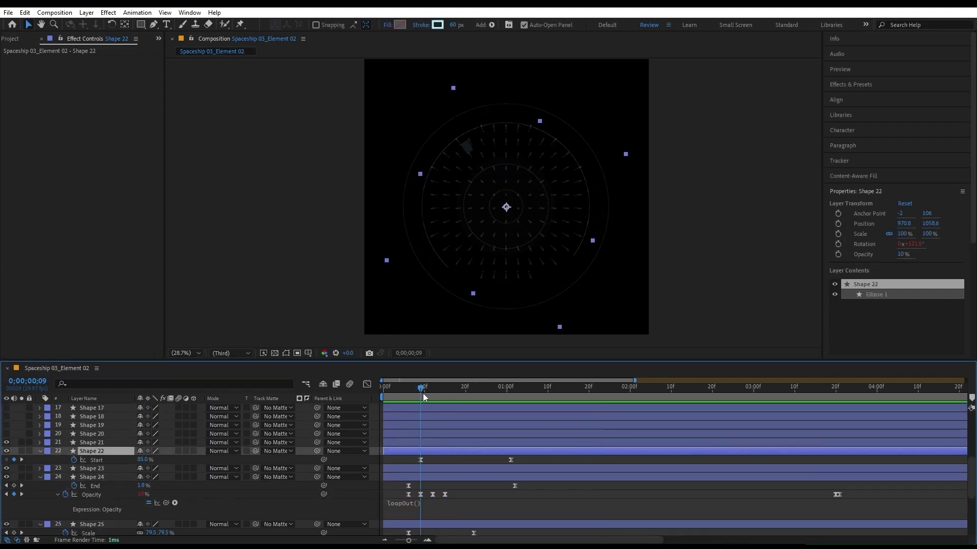
pyautogui.press('t')
pyautogui.click(65, 468)
# - Copy Shape 24's looping Opacity animation onto Shape 22's Opacity starting at frame 9, and preview the flicker
pyautogui.click(92, 503)
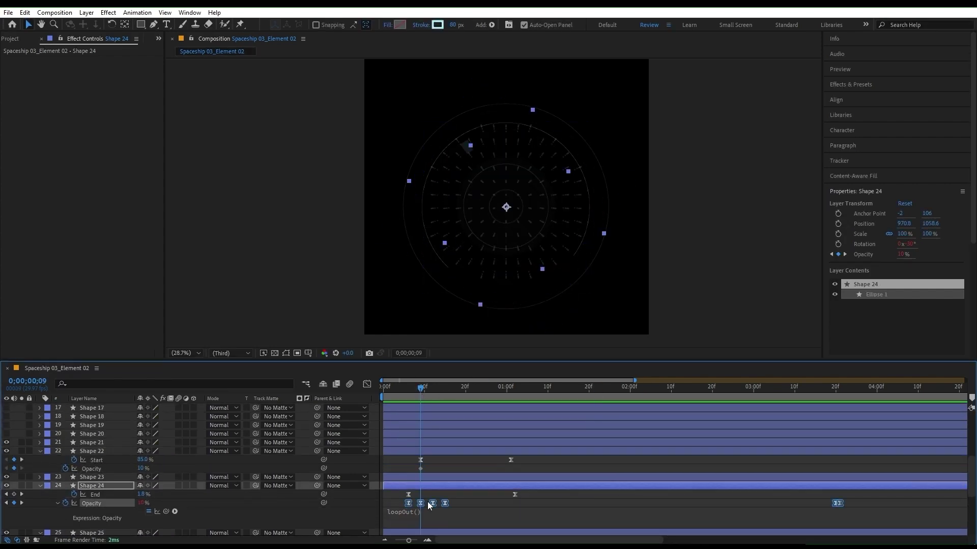
pyautogui.click(89, 468)
pyautogui.hotkey('ctrl', 'v')
pyautogui.click(424, 393)
pyautogui.press('space')
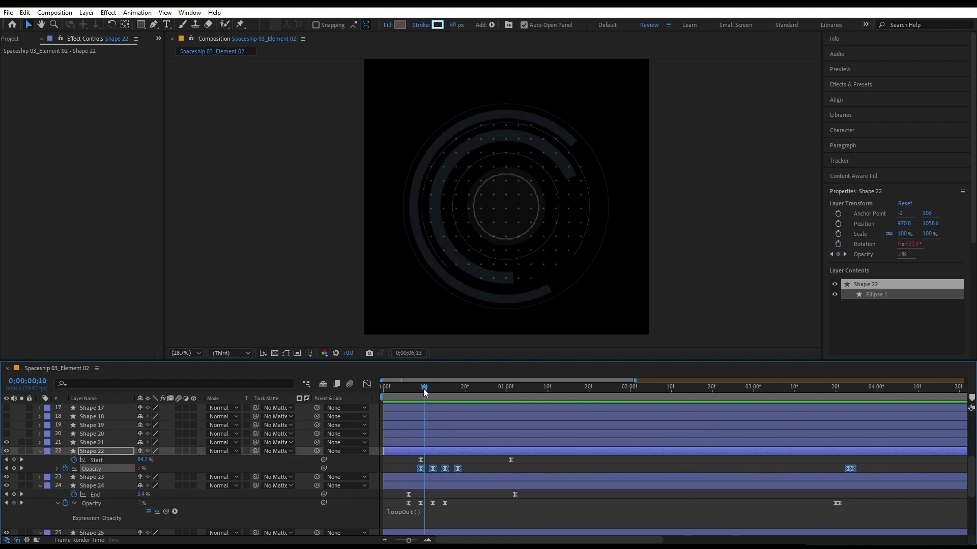
pyautogui.press('space')
pyautogui.press('-')
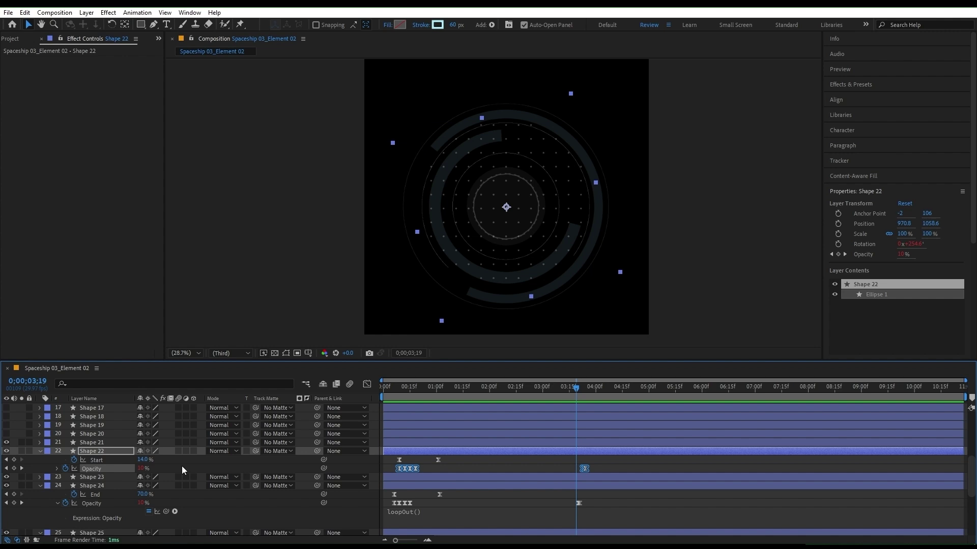
# - Drive Shape 23's Rotation with the expression time*100 and preview the spin
pyautogui.click(88, 477)
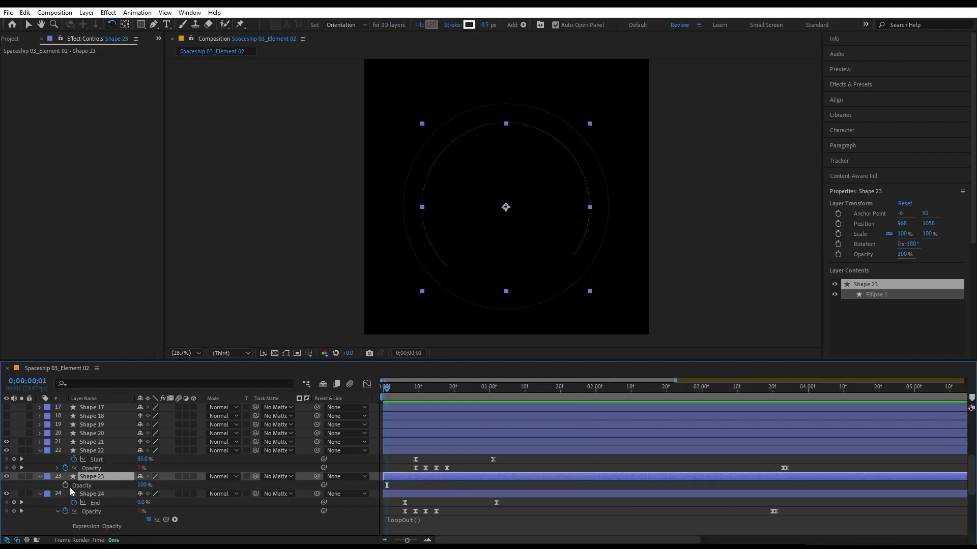
pyautogui.keyDown('alt'); pyautogui.click(65, 486); pyautogui.keyUp('alt')
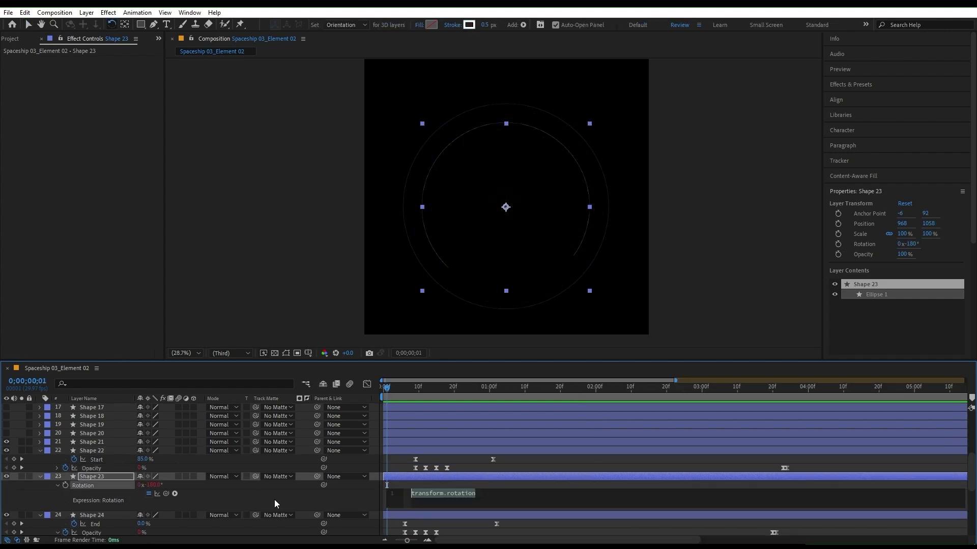
pyautogui.write('time*100')
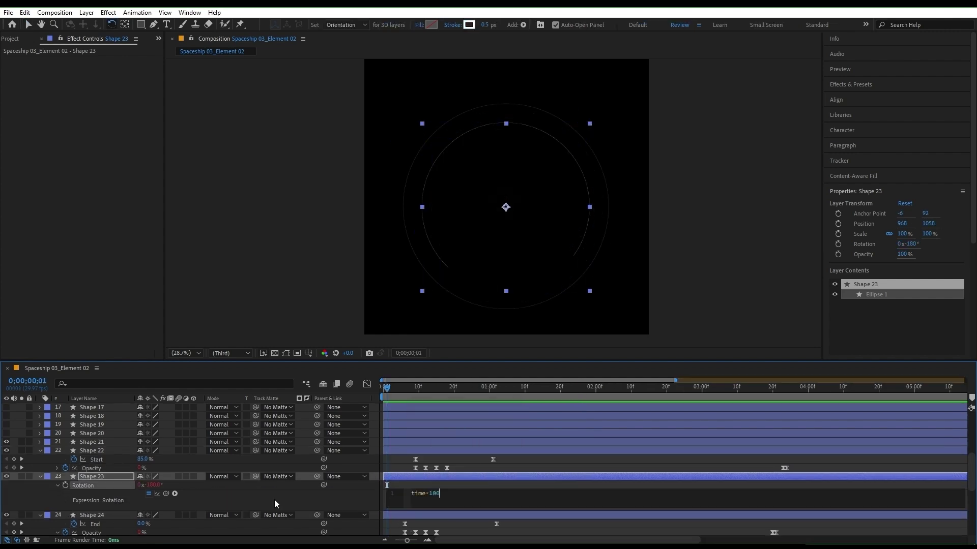
pyautogui.click(274, 499)
pyautogui.press('space')
pyautogui.moveTo(446, 390)
pyautogui.mouseDown()
pyautogui.moveTo(421, 397)
pyautogui.moveTo(447, 397)
pyautogui.mouseUp()
# - Keyframe Shape 23's Trim Paths End between frames 9 and 29, starting from 12%
pyautogui.click(39, 476)
pyautogui.scroll(-1, 40, 477)
pyautogui.click(40, 449)
pyautogui.click(49, 459)
pyautogui.click(58, 476)
pyautogui.press('=')
pyautogui.click(73, 492)
pyautogui.moveTo(446, 492); pyautogui.dragTo(499, 512)
# - Apply Easy Ease to Shape 23's End keyframes, shape the speed curve for a fast start and slow finish, and preview
pyautogui.click(107, 494)
pyautogui.press('F9')
pyautogui.hotkey('shift', 'F3')
pyautogui.moveTo(539, 512); pyautogui.dragTo(588, 512)
pyautogui.press('space')
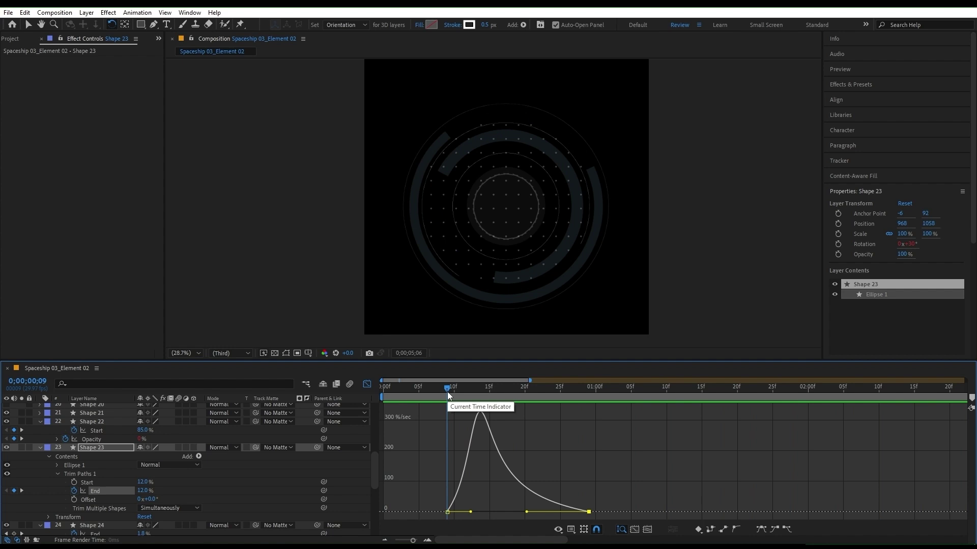
# - Animate Shape 21's Scale from 118% at frame 9 to 100% at frame 27 with an eased speed curve
pyautogui.moveTo(447, 392); pyautogui.dragTo(574, 422)
pyautogui.click(69, 415)
pyautogui.hotkey('shift', 'F3')
pyautogui.press('s')
pyautogui.click(65, 421)
pyautogui.press('k')
pyautogui.scroll(2, 200, 479)
pyautogui.press('space')
pyautogui.hotkey('shift', 'F3')
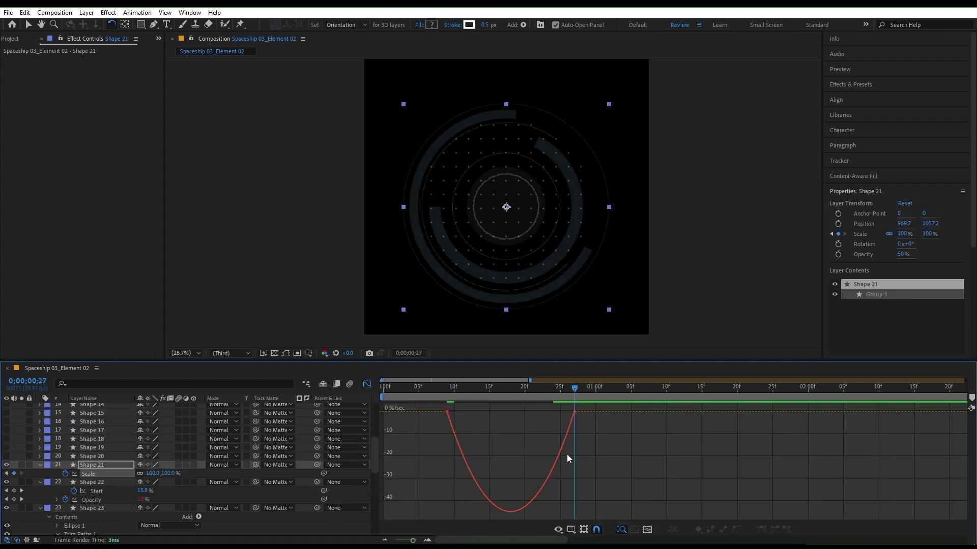
pyautogui.press('space')
pyautogui.hotkey('shift', 'F3')
# - Keyframe Shape 21's Stroke Width, placing the 0.5 keyframe at frame 27 and setting the width to 19.5 at frame 9
pyautogui.click(40, 465)
pyautogui.click(40, 465)
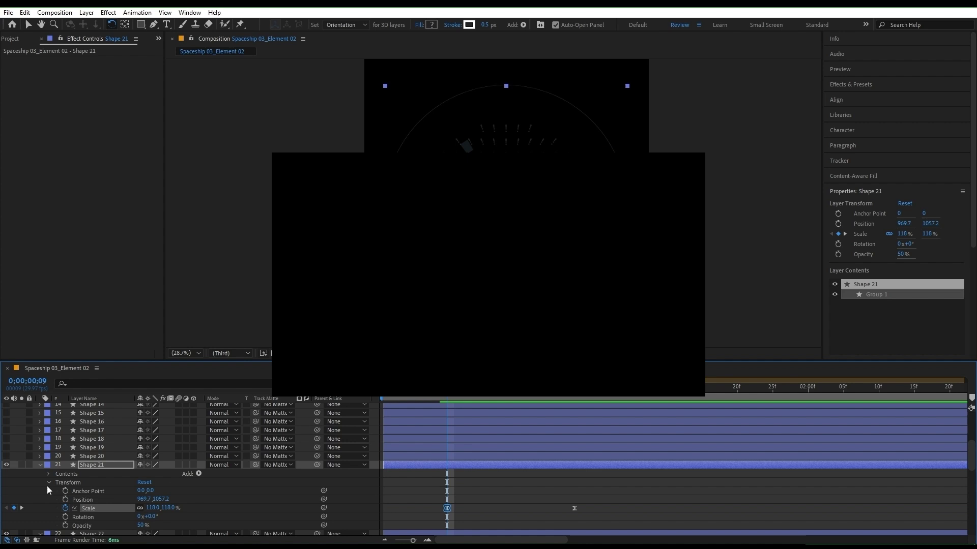
pyautogui.click(48, 483)
pyautogui.click(48, 474)
pyautogui.click(57, 482)
pyautogui.click(57, 482)
pyautogui.click(66, 500)
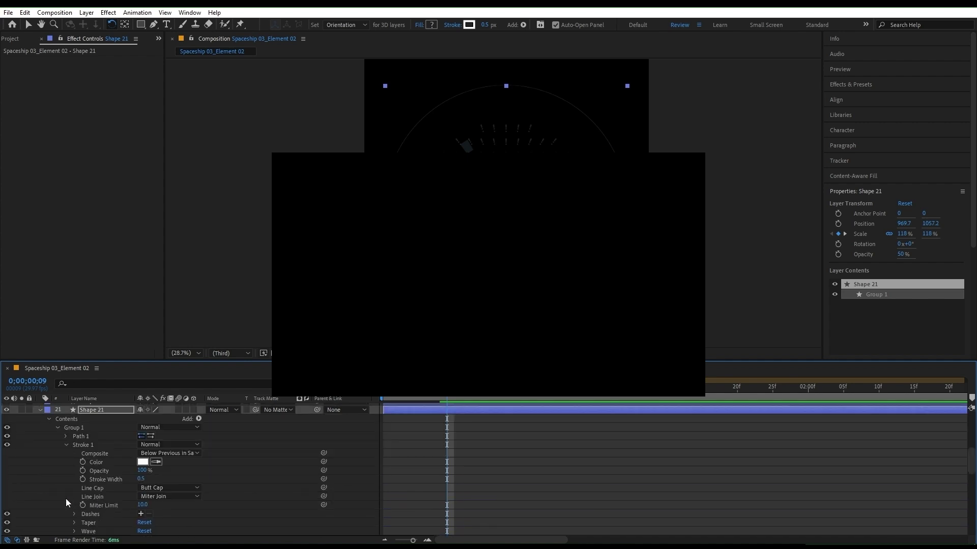
pyautogui.click(82, 477)
pyautogui.press('u')
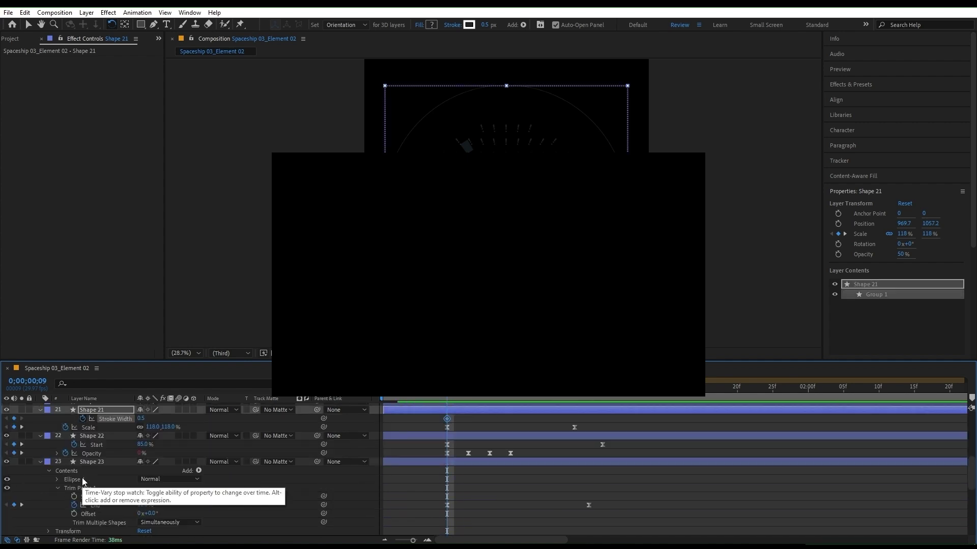
pyautogui.moveTo(451, 420); pyautogui.dragTo(521, 419)
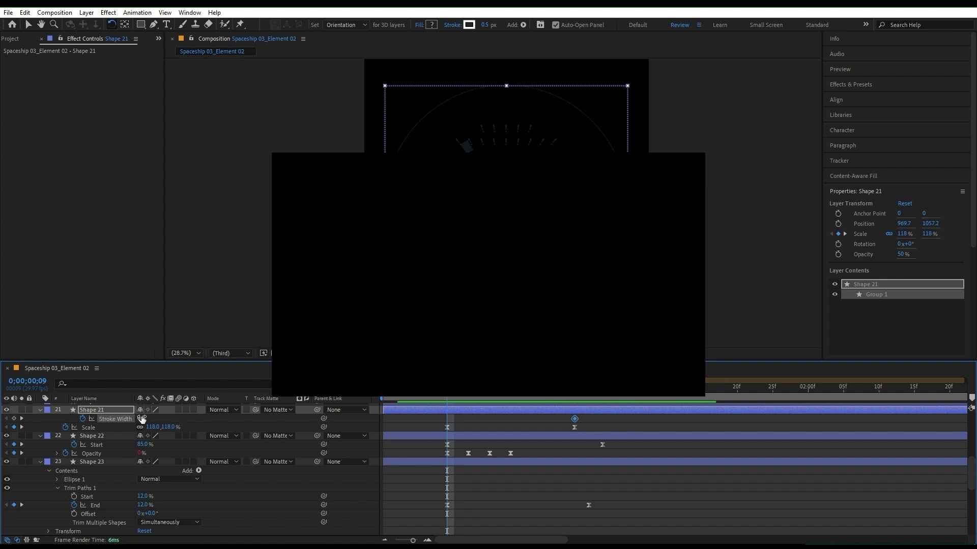
pyautogui.moveTo(142, 418); pyautogui.dragTo(156, 418)
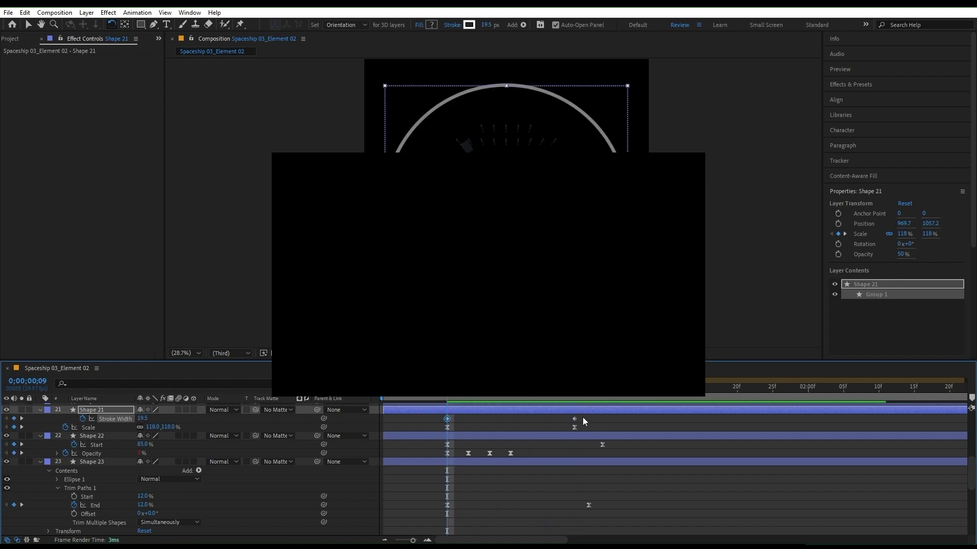
# - Apply Easy Ease to Shape 21's Stroke Width keyframes, shape the speed curve with a starting width of 13.5, and preview
pyautogui.moveTo(583, 422)
pyautogui.mouseDown()
pyautogui.moveTo(442, 415)
pyautogui.moveTo(460, 394)
pyautogui.mouseUp()
pyautogui.press('F9')
pyautogui.hotkey('shift', 'F3')
pyautogui.moveTo(533, 412); pyautogui.dragTo(513, 411)
pyautogui.moveTo(490, 411); pyautogui.dragTo(455, 411)
pyautogui.moveTo(459, 387); pyautogui.dragTo(447, 387)
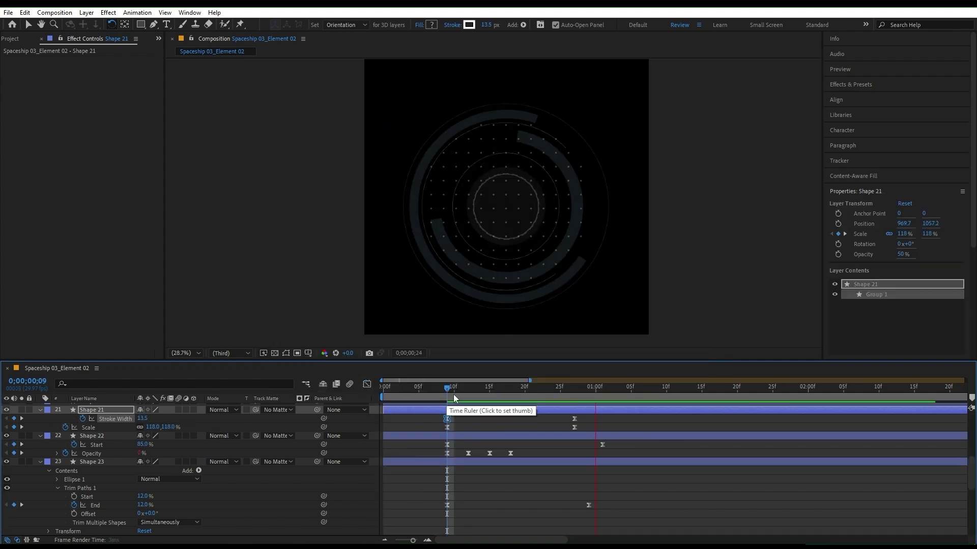
pyautogui.moveTo(453, 395)
pyautogui.mouseDown()
pyautogui.moveTo(514, 392)
pyautogui.moveTo(428, 394)
pyautogui.mouseUp()
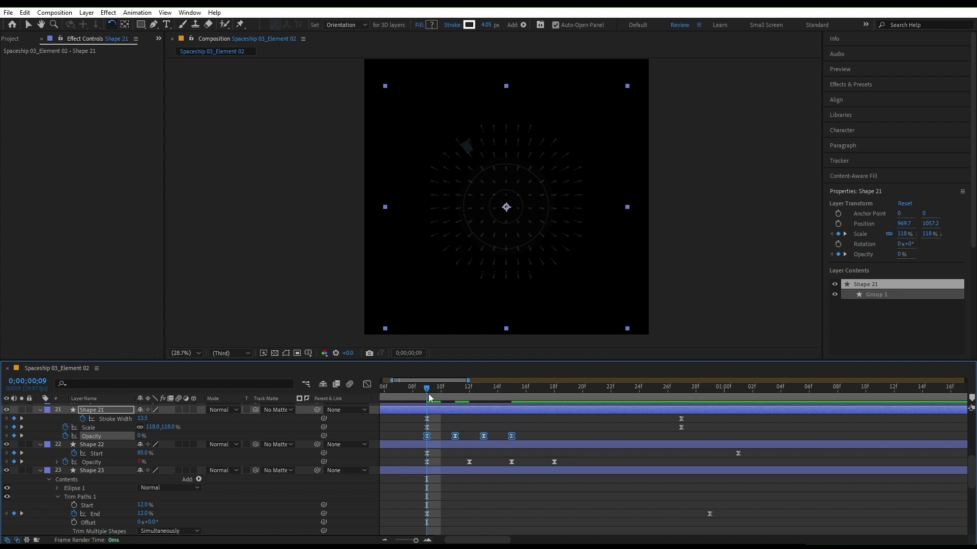
pyautogui.press('space')
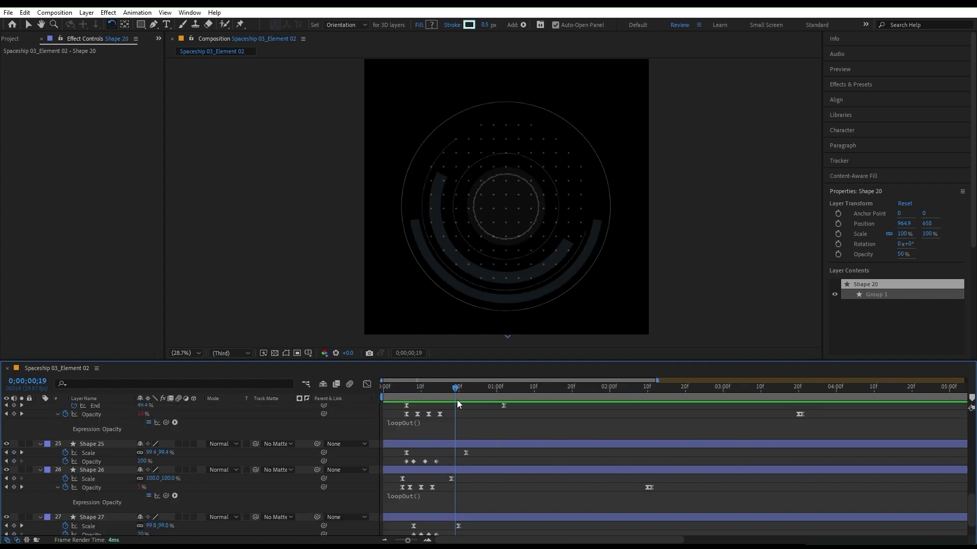
# - Keyframe Shape 23's Stroke Width and move that keyframe to frame 29, in line with the final End keyframe
pyautogui.scroll(4, 456, 404)
pyautogui.click(461, 422)
pyautogui.click(7, 423)
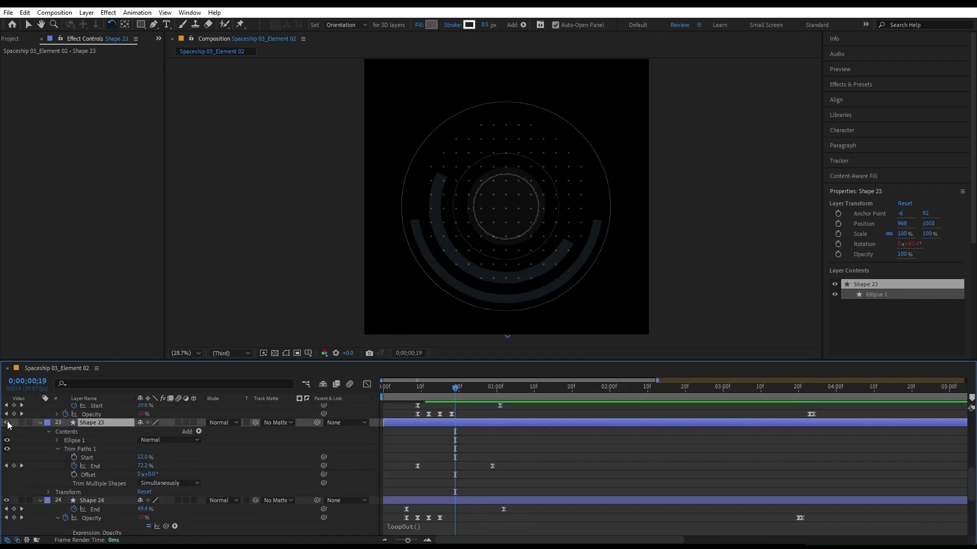
pyautogui.click(7, 423)
pyautogui.press('u')
pyautogui.click(40, 423)
pyautogui.click(57, 449)
pyautogui.click(57, 441)
pyautogui.click(66, 458)
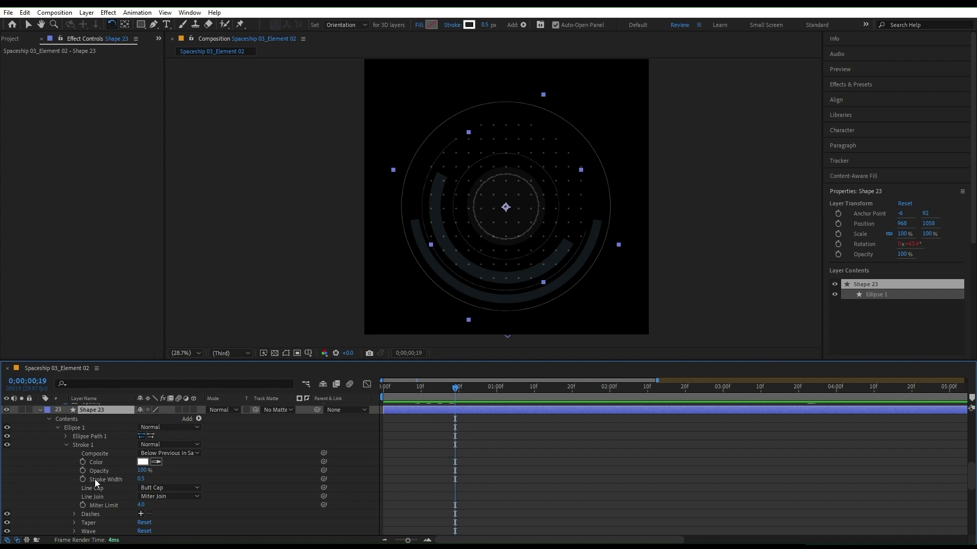
pyautogui.click(82, 480)
pyautogui.press('u')
pyautogui.moveTo(454, 419); pyautogui.dragTo(493, 418)
# - Set Shape 23's Stroke Width to 4 and move the new keyframe to frame 9
pyautogui.moveTo(455, 389)
pyautogui.mouseDown()
pyautogui.moveTo(432, 390)
pyautogui.moveTo(441, 393)
pyautogui.mouseUp()
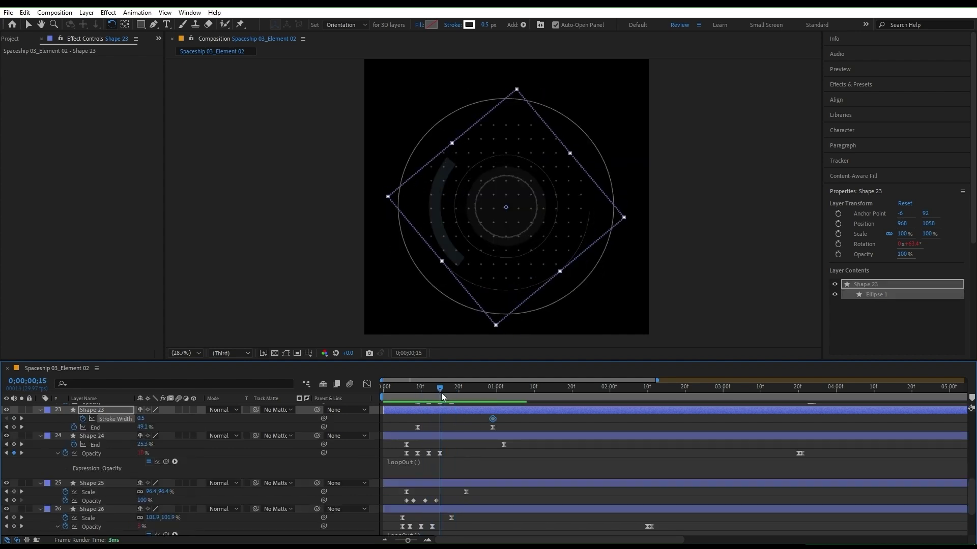
pyautogui.moveTo(140, 419); pyautogui.dragTo(143, 418)
pyautogui.write('4')
pyautogui.click(155, 423)
pyautogui.click(130, 419)
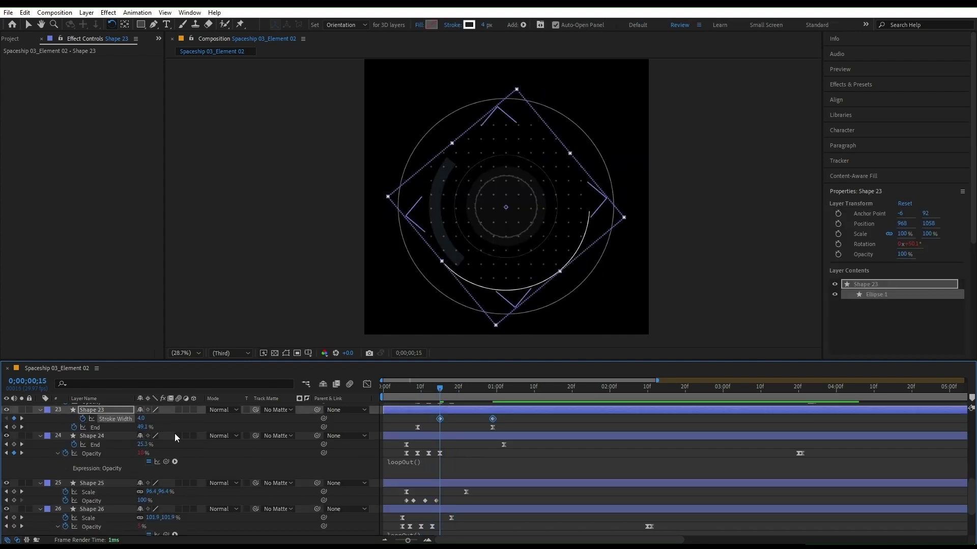
pyautogui.moveTo(439, 420); pyautogui.dragTo(417, 422)
# - Apply Easy Ease to Shape 23's Stroke Width keyframes, shape their speed curve, and preview
pyautogui.press('F9')
pyautogui.hotkey('shift', 'F3')
pyautogui.moveTo(480, 412); pyautogui.dragTo(462, 411)
pyautogui.press('=')
pyautogui.moveTo(440, 389)
pyautogui.mouseDown()
pyautogui.moveTo(456, 389)
pyautogui.moveTo(425, 389)
pyautogui.mouseUp()
pyautogui.press('space')
pyautogui.hotkey('shift', 'F3')
pyautogui.press('-')
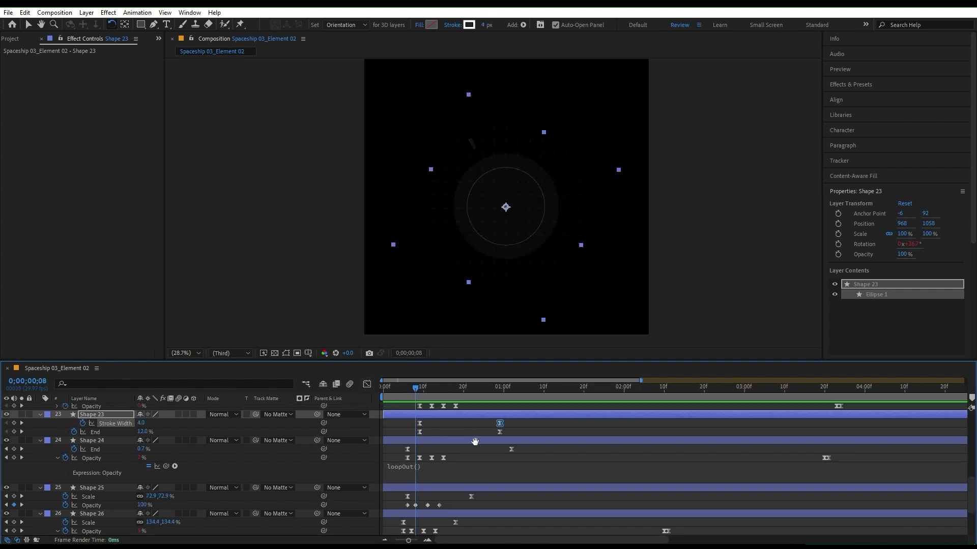
# - Show Shape 19 and keyframe its Trim Paths Start at 0% and End at 100% at 1;06
pyautogui.scroll(5, 467, 451)
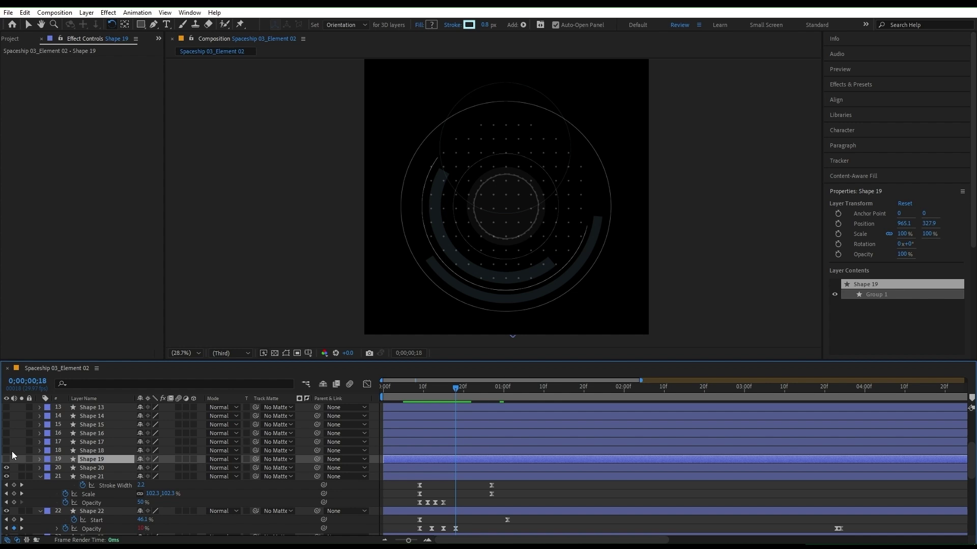
pyautogui.click(56, 450)
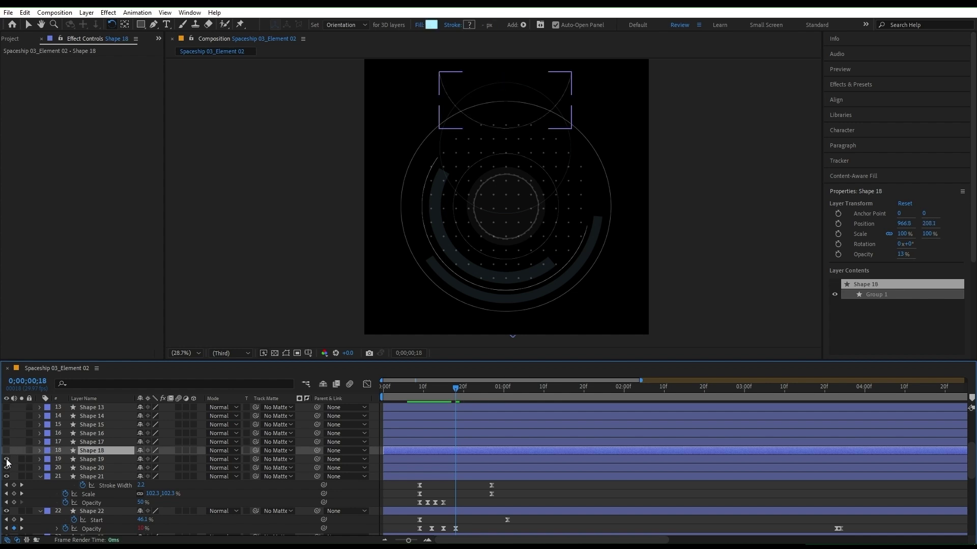
pyautogui.click(78, 459)
pyautogui.click(39, 460)
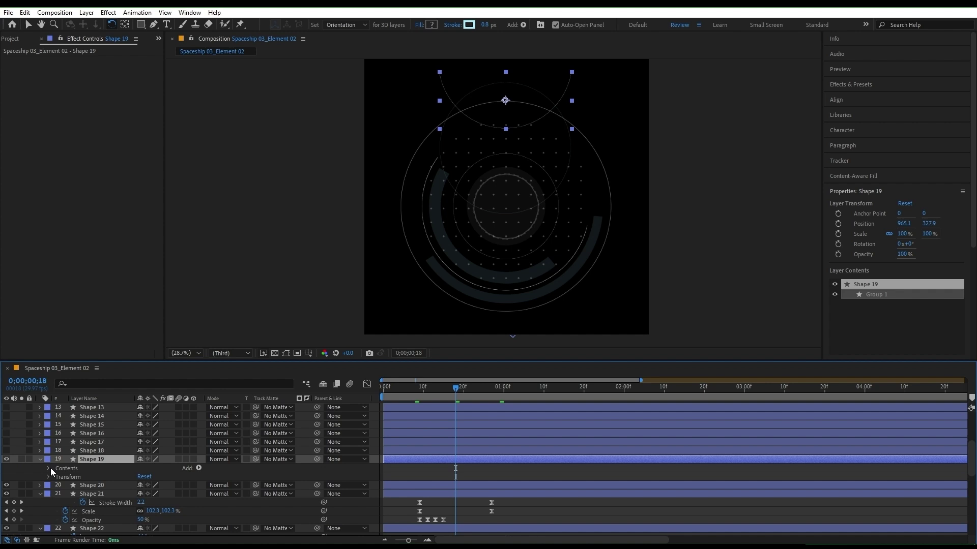
pyautogui.click(50, 468)
pyautogui.click(57, 485)
pyautogui.scroll(-3, 453, 493)
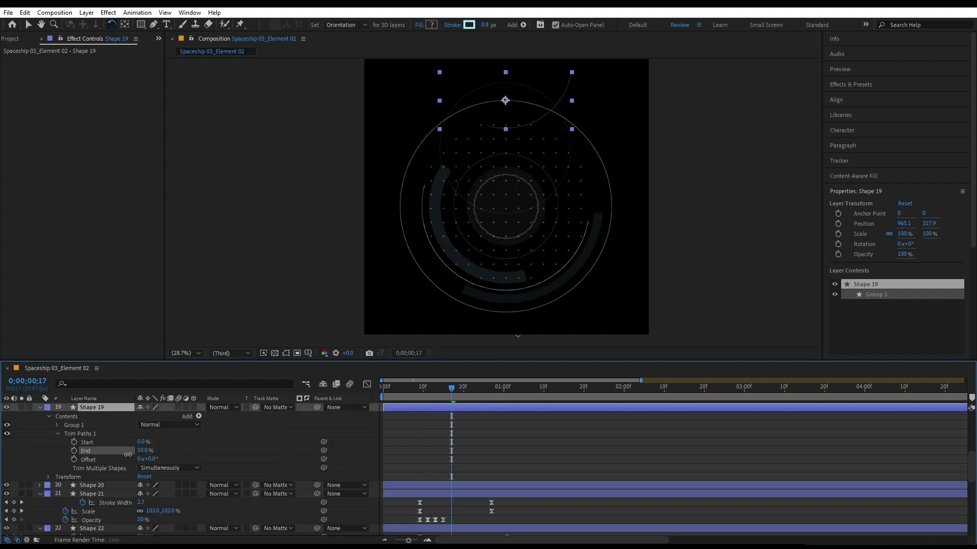
pyautogui.click(74, 450)
pyautogui.click(74, 442)
pyautogui.moveTo(460, 439); pyautogui.dragTo(450, 454)
pyautogui.moveTo(451, 451); pyautogui.dragTo(528, 451)
# - Set Shape 19's Trim Paths End and Start both to 50% at frame 17
pyautogui.moveTo(544, 130); pyautogui.dragTo(534, 188)
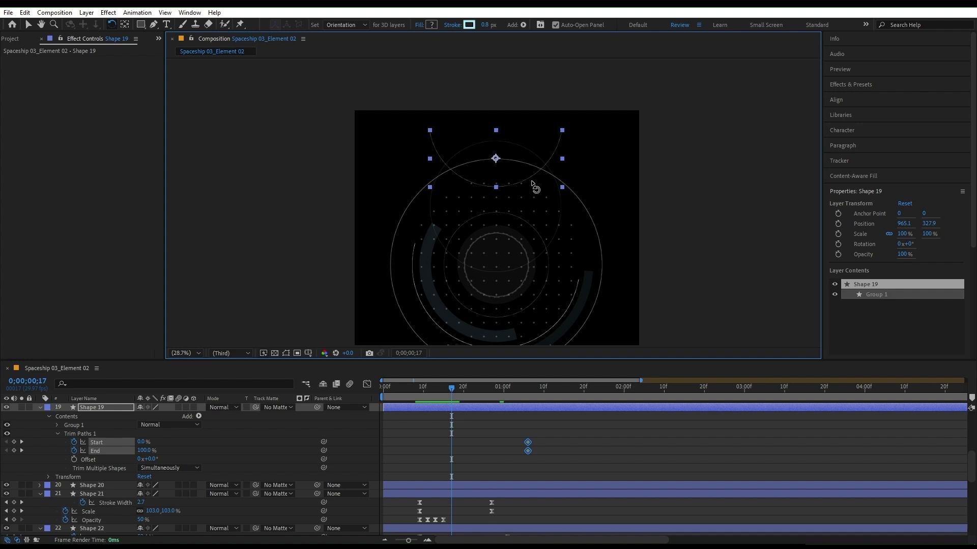
pyautogui.scroll(3, 498, 144)
pyautogui.click(144, 451)
pyautogui.write('50')
pyautogui.press('Return')
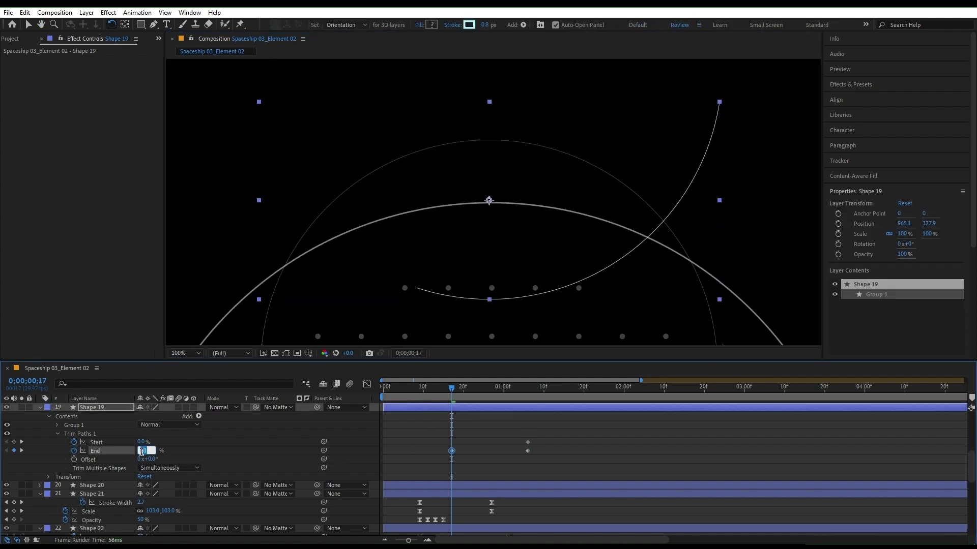
pyautogui.moveTo(150, 448); pyautogui.dragTo(171, 449)
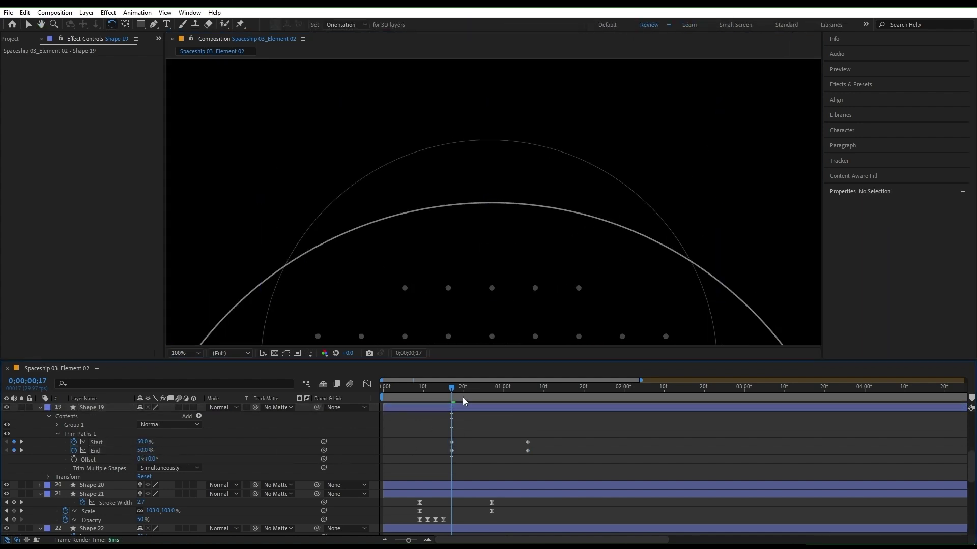
# - Apply Easy Ease to Shape 19's Start and End keyframes and adjust their speed curves
pyautogui.moveTo(464, 401); pyautogui.dragTo(529, 401)
pyautogui.moveTo(538, 441); pyautogui.dragTo(433, 454)
pyautogui.press('F9')
pyautogui.click(367, 384)
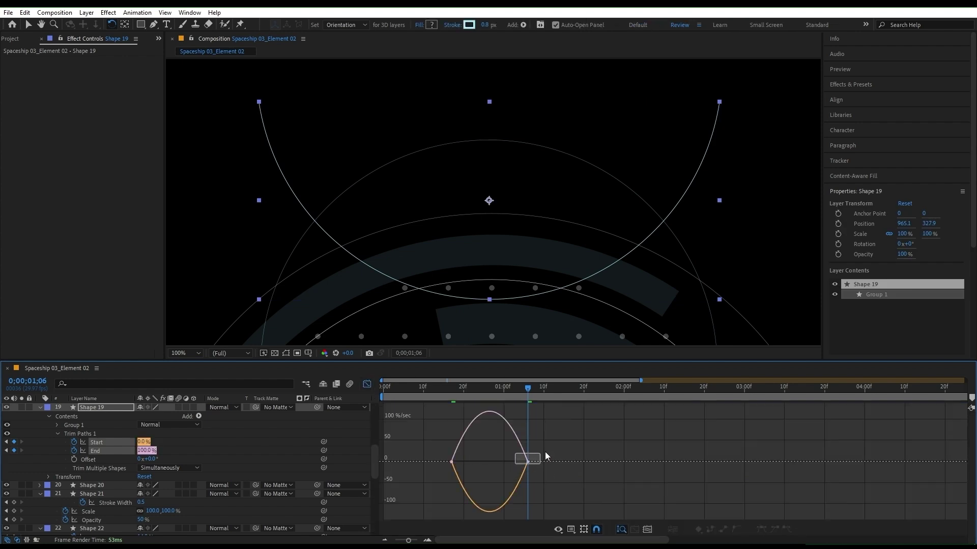
pyautogui.moveTo(492, 464); pyautogui.dragTo(493, 462)
pyautogui.moveTo(451, 398)
pyautogui.mouseDown()
pyautogui.moveTo(501, 398)
pyautogui.moveTo(447, 397)
pyautogui.mouseUp()
pyautogui.click(366, 385)
# - Fit the whole composition in the viewer and preview Shape 19's trim path reveal
pyautogui.scroll(-3, 482, 279)
pyautogui.moveTo(481, 279); pyautogui.dragTo(475, 200)
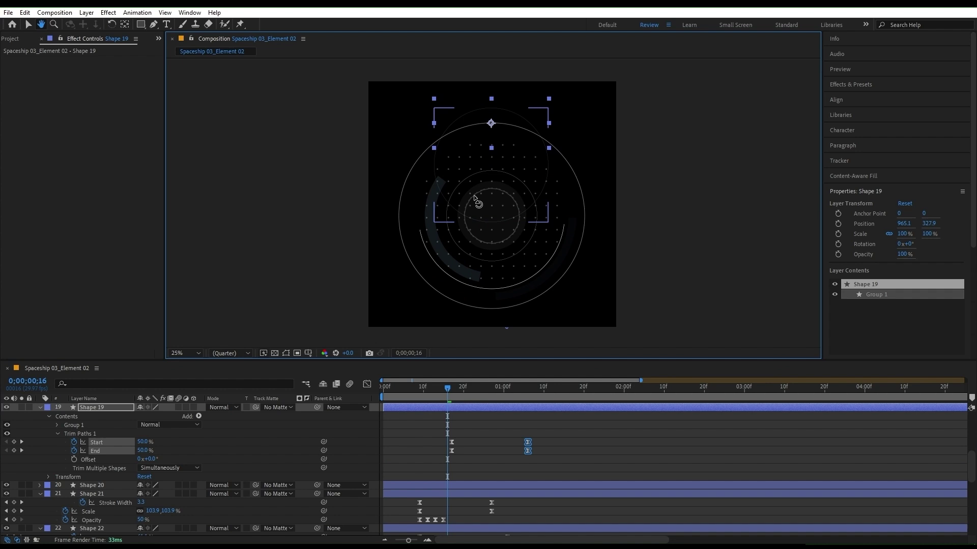
pyautogui.click(186, 353)
pyautogui.click(200, 374)
pyautogui.moveTo(446, 389)
pyautogui.mouseDown()
pyautogui.moveTo(428, 389)
pyautogui.moveTo(444, 394)
pyautogui.mouseUp()
pyautogui.press('space')
pyautogui.click(432, 389)
pyautogui.press('space')
# - Shift all of Shape 19's Start and End keyframes earlier to begin at frame 13, and preview the timing
pyautogui.moveTo(543, 439); pyautogui.dragTo(437, 456)
pyautogui.moveTo(452, 442); pyautogui.dragTo(435, 442)
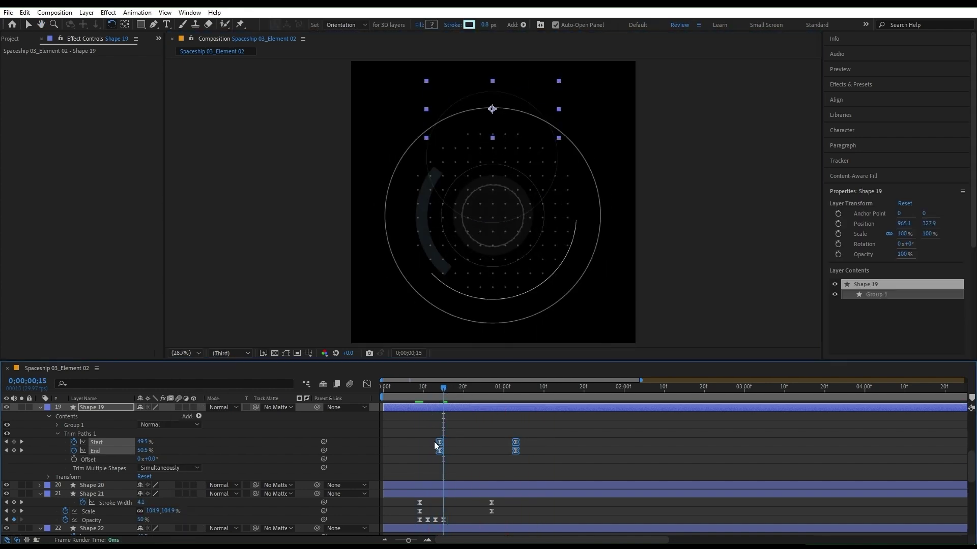
pyautogui.press('space')
pyautogui.click(410, 392)
pyautogui.press('space')
pyautogui.moveTo(441, 390); pyautogui.dragTo(435, 390)
pyautogui.press('F2')
# - Keyframe Shape 19's Stroke Width at 0.8 on the final trim keyframe and set it to 4 at frame 13
pyautogui.click(57, 425)
pyautogui.click(65, 442)
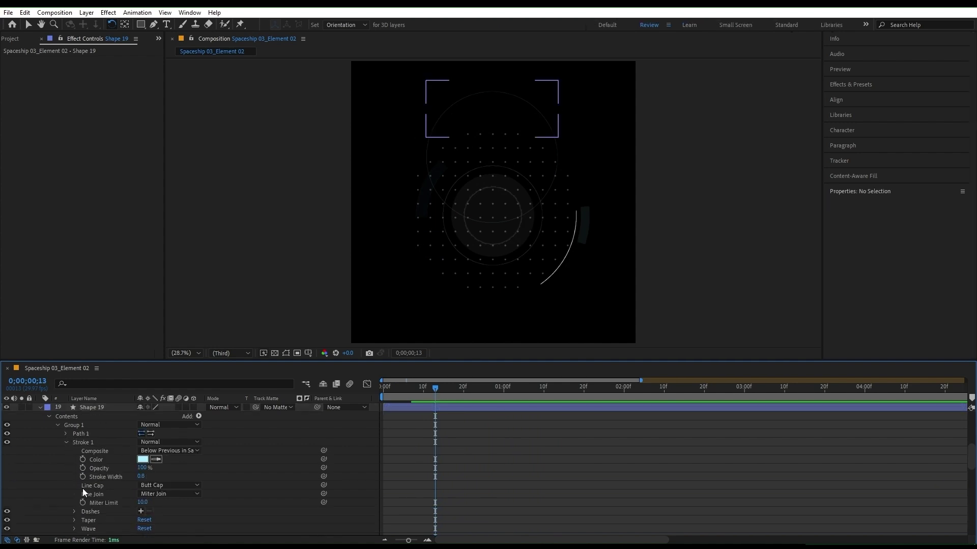
pyautogui.click(82, 477)
pyautogui.press('u')
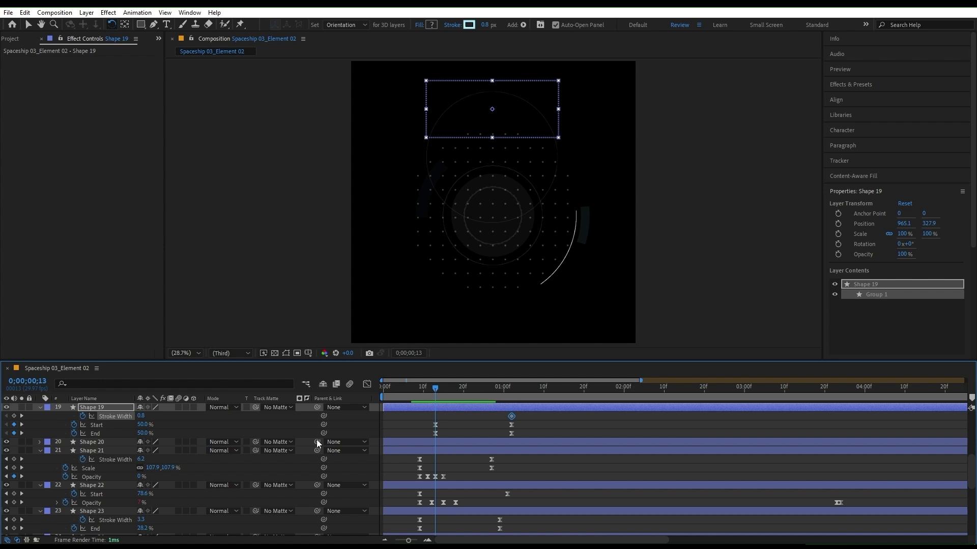
pyautogui.click(202, 424)
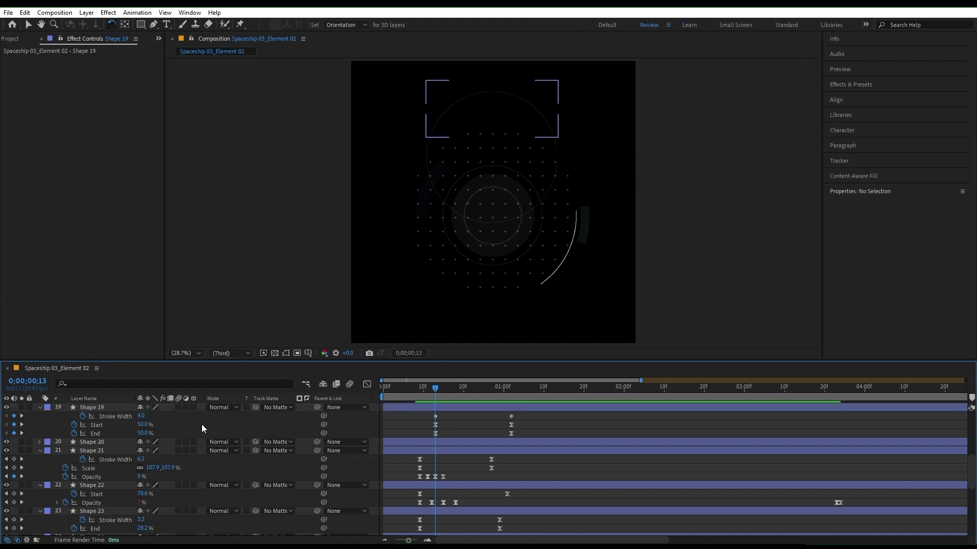
# - Apply Easy Ease to Shape 19's Stroke Width keyframes, check their speed curve, and preview the reveal
pyautogui.moveTo(447, 386); pyautogui.dragTo(477, 392)
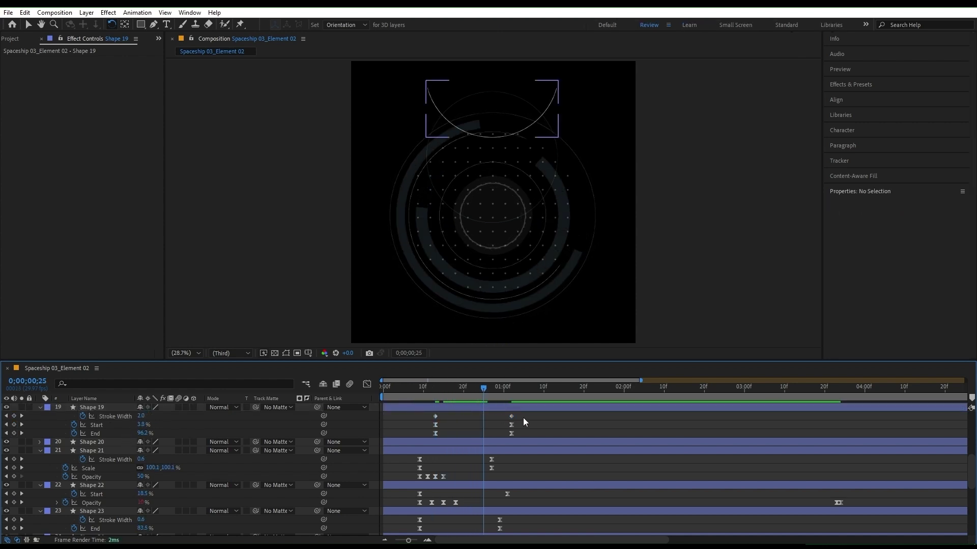
pyautogui.moveTo(523, 418); pyautogui.dragTo(420, 413)
pyautogui.press('F9')
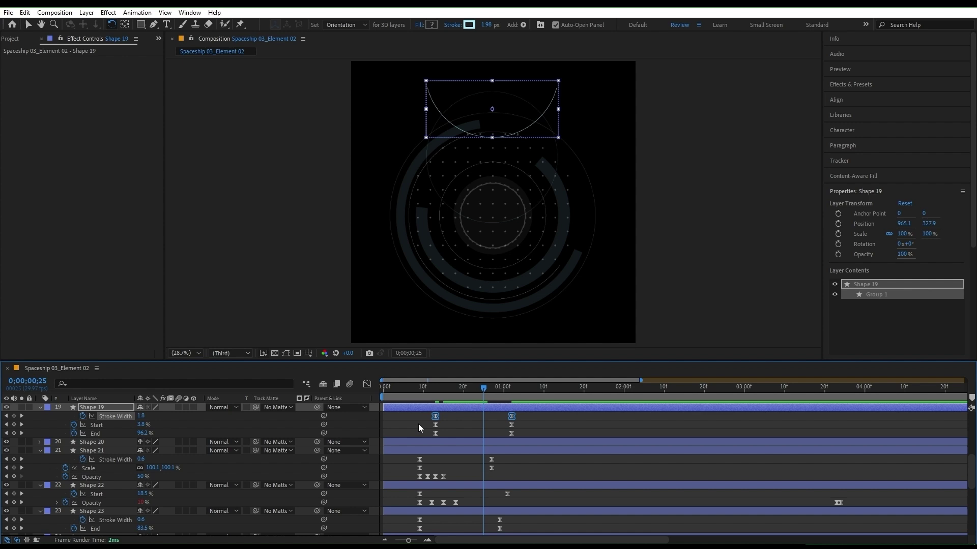
pyautogui.click(367, 384)
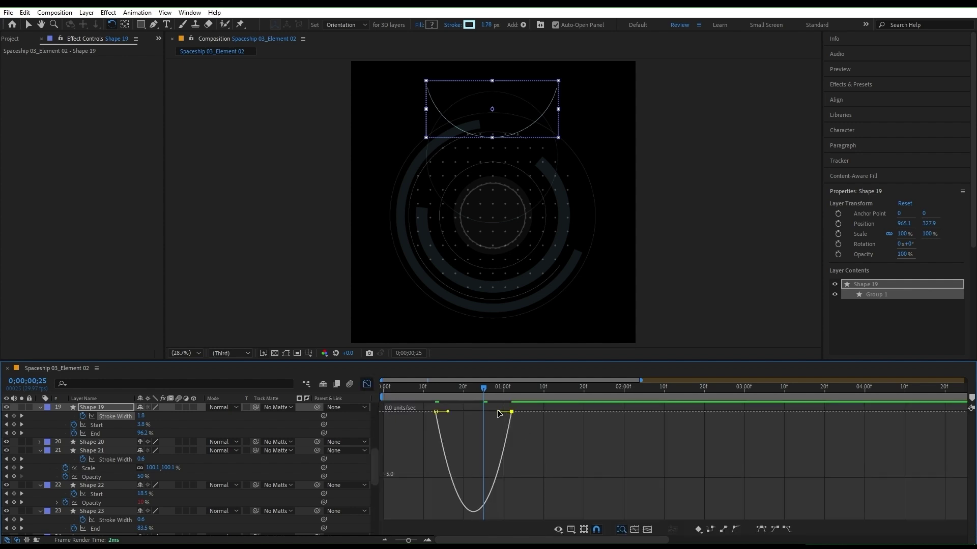
pyautogui.click(367, 384)
pyautogui.moveTo(449, 398); pyautogui.dragTo(440, 396)
pyautogui.press('space')
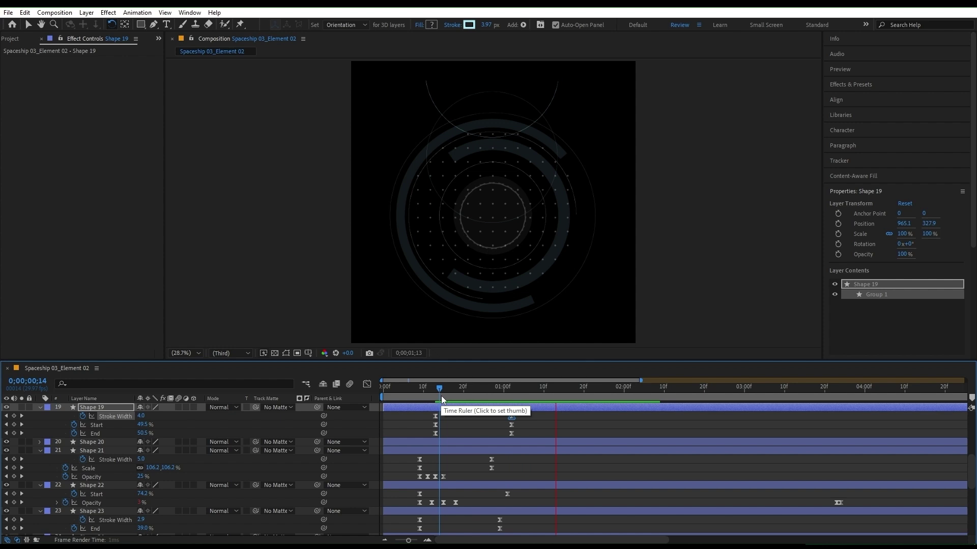
pyautogui.click(404, 389)
pyautogui.press('space')
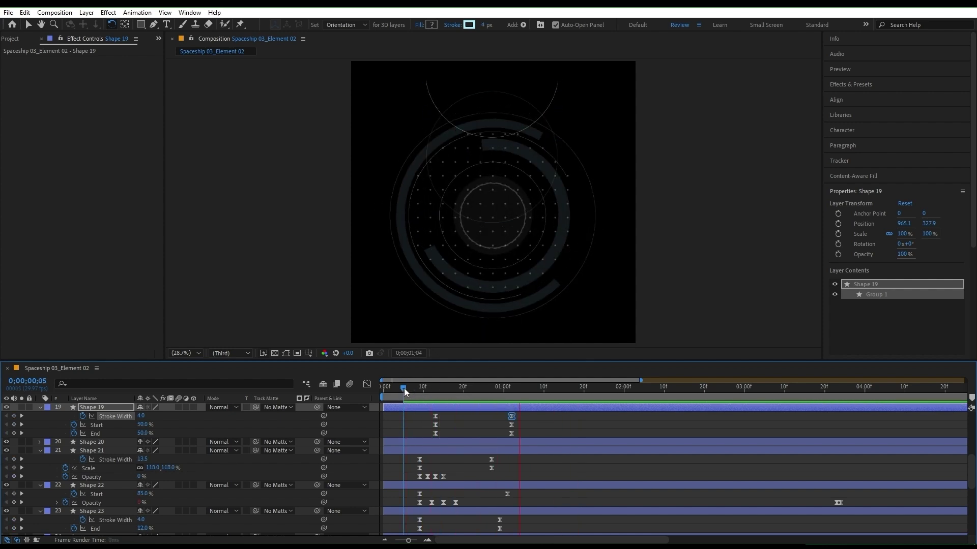
pyautogui.moveTo(404, 389); pyautogui.dragTo(472, 397)
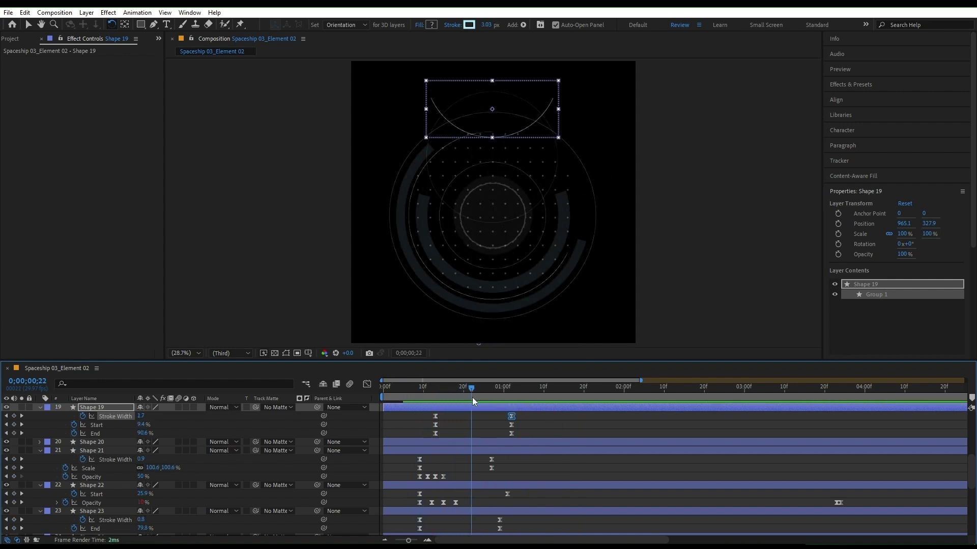
# - Keyframe Shape 20's trim path Start and End from 50% at frame 22 to 100% and 0% at 0;00;01;10, with eased speed curves
pyautogui.click(469, 441)
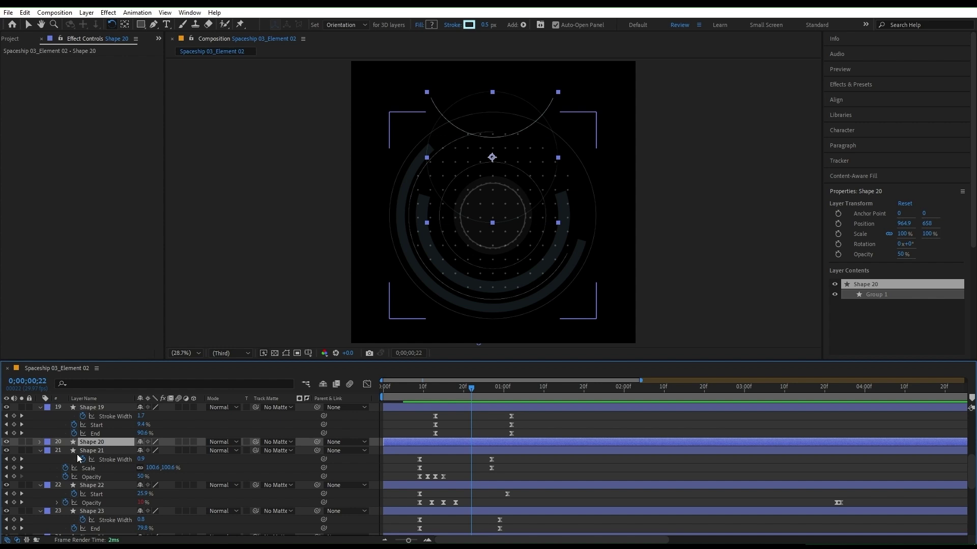
pyautogui.click(40, 442)
pyautogui.click(48, 451)
pyautogui.click(57, 469)
pyautogui.click(74, 477)
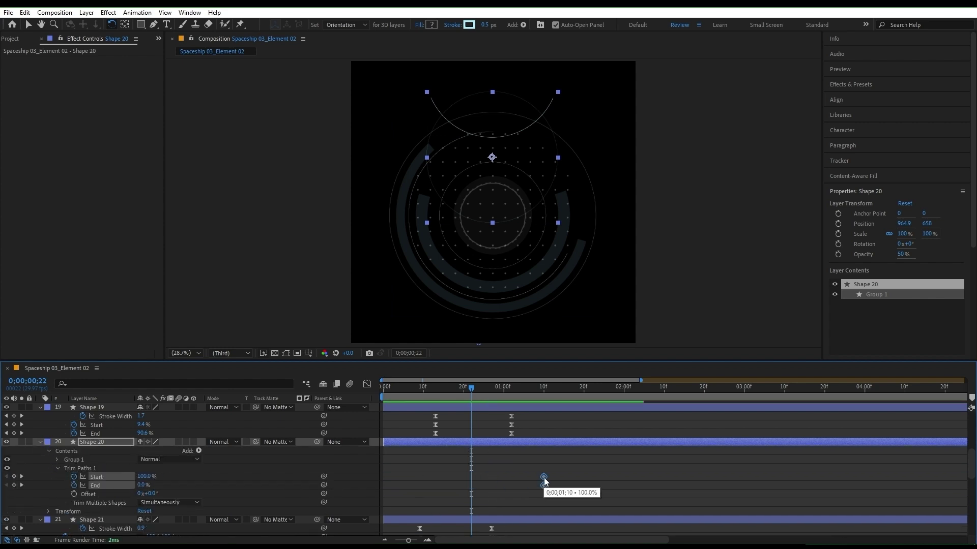
pyautogui.hotkey('shift', 'F3')
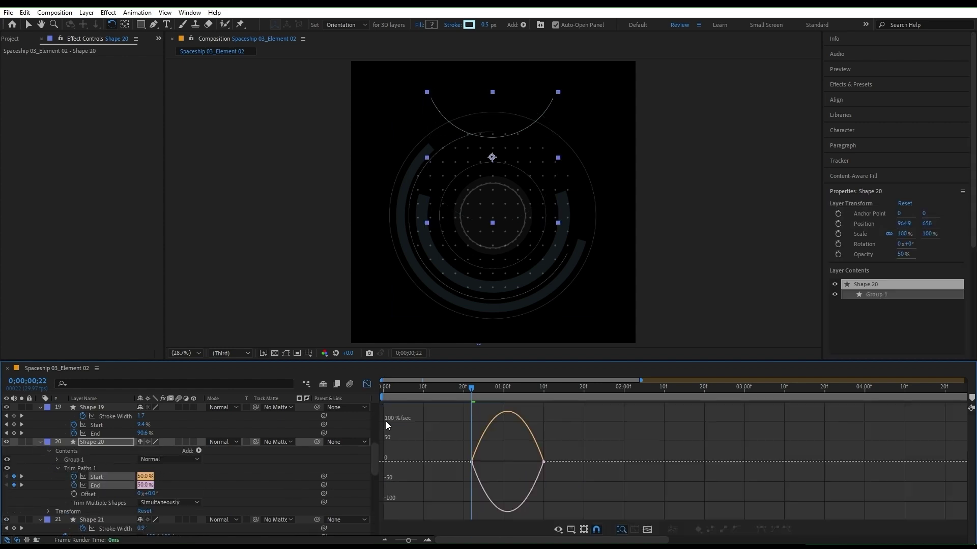
pyautogui.moveTo(487, 390)
pyautogui.mouseDown()
pyautogui.moveTo(442, 393)
pyautogui.moveTo(513, 399)
pyautogui.moveTo(468, 392)
pyautogui.mouseUp()
pyautogui.hotkey('shift', 'F3')
pyautogui.press('space')
# - Retime Shape 20's Start and End keyframes to run from frame 15 to 0;00;01;12
pyautogui.moveTo(559, 472); pyautogui.dragTo(532, 489)
pyautogui.moveTo(543, 480); pyautogui.dragTo(552, 481)
pyautogui.moveTo(463, 472); pyautogui.dragTo(443, 484)
# - Keyframe Shape 20's Stroke Width from 4 at frame 15 to 0.5 at 0;00;01;12 with eased speed
pyautogui.click(57, 459)
pyautogui.click(64, 477)
pyautogui.click(82, 480)
pyautogui.press('u')
pyautogui.moveTo(500, 419); pyautogui.dragTo(551, 419)
pyautogui.moveTo(141, 419); pyautogui.dragTo(162, 419)
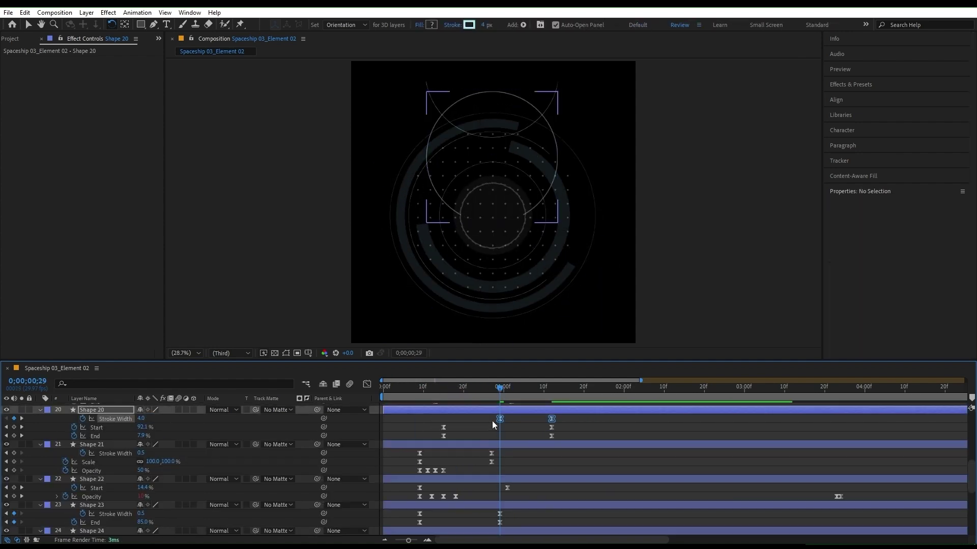
pyautogui.moveTo(500, 419); pyautogui.dragTo(443, 419)
pyautogui.hotkey('shift', 'F3')
pyautogui.click(441, 389)
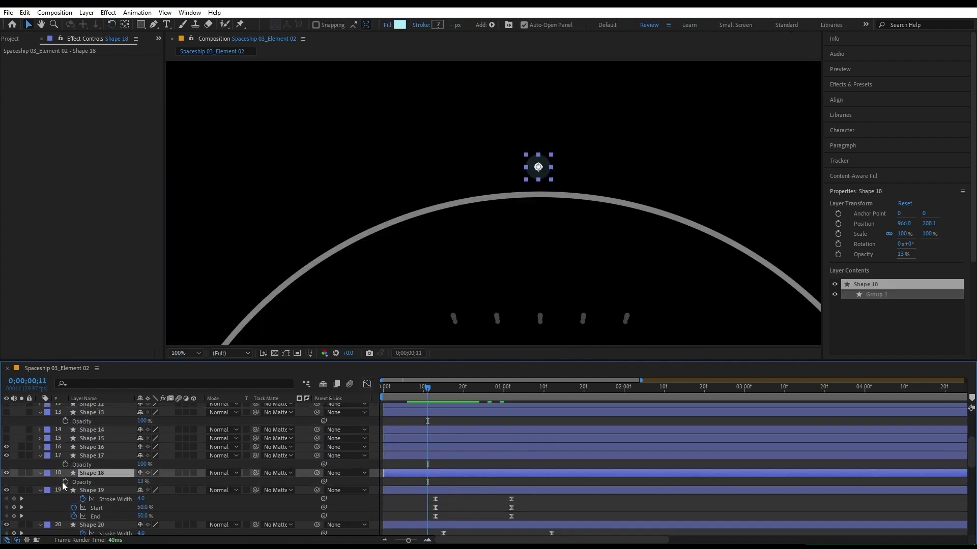
# - Keyframe Shape 18's Opacity to flicker between 0% and 13% at frames 11, 14, 18 and 23, and preview it
pyautogui.click(65, 482)
pyautogui.press('=')
pyautogui.press('pagedown')
pyautogui.press('pagedown')
pyautogui.press('pagedown')
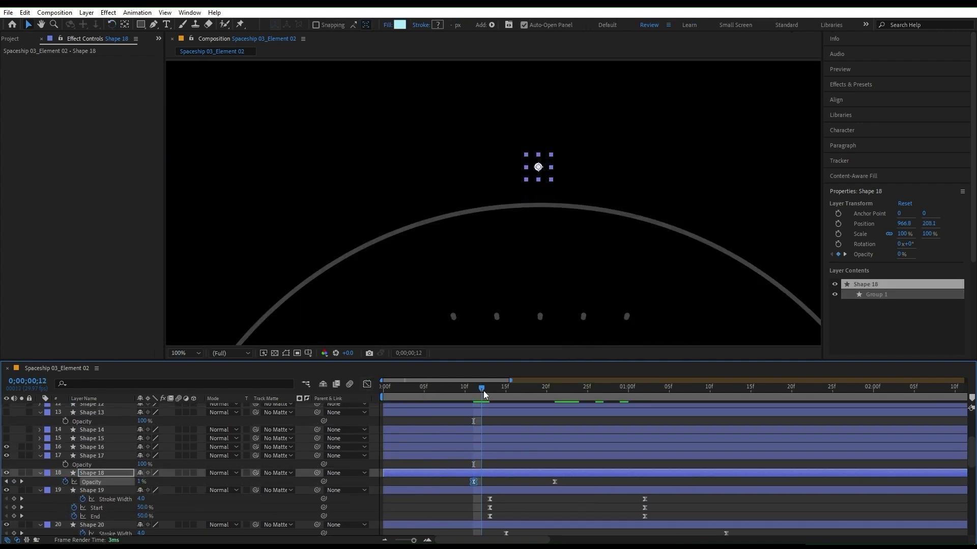
pyautogui.moveTo(143, 482); pyautogui.dragTo(123, 481)
pyautogui.click(529, 392)
pyautogui.click(465, 393)
pyautogui.press('space')
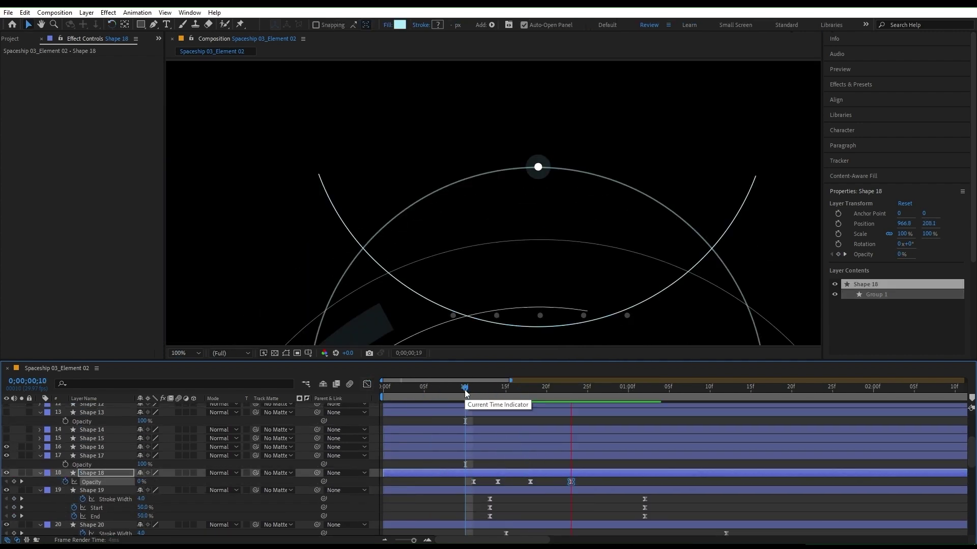
# - Move Shape 18's last two flicker keyframes earlier to frames 17 and 20
pyautogui.click(497, 392)
pyautogui.moveTo(529, 482); pyautogui.dragTo(522, 482)
pyautogui.moveTo(570, 481); pyautogui.dragTo(547, 482)
pyautogui.moveTo(562, 480); pyautogui.dragTo(458, 487)
pyautogui.press('-')
# - Add Shape 18 Opacity keyframes at 0;00;02;00 and 0;00;02;01, loop the flicker with the expression loopOut(), and preview it
pyautogui.moveTo(470, 392); pyautogui.dragTo(527, 393)
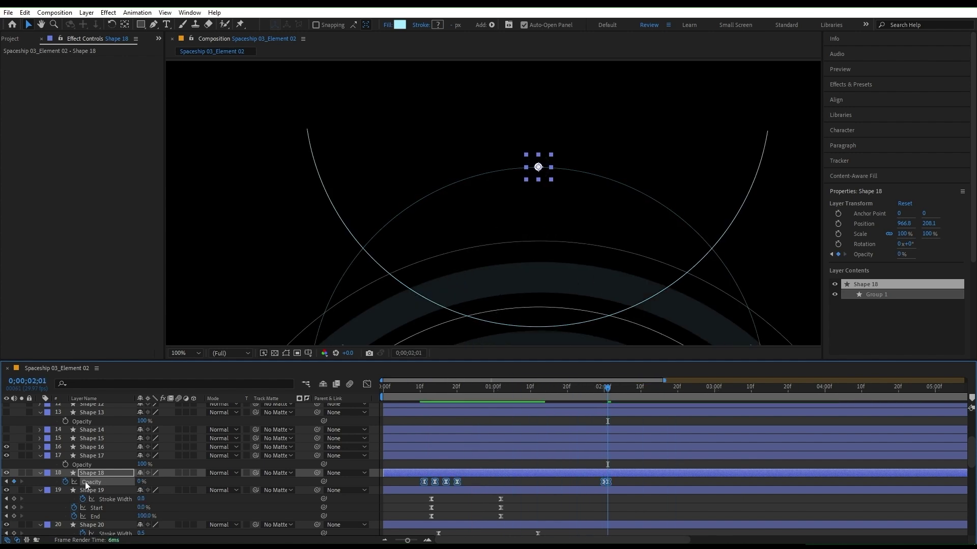
pyautogui.keyDown('alt'); pyautogui.click(65, 482); pyautogui.keyUp('alt')
pyautogui.write('loopOut()')
pyautogui.click(597, 392)
pyautogui.moveTo(597, 391); pyautogui.dragTo(423, 392)
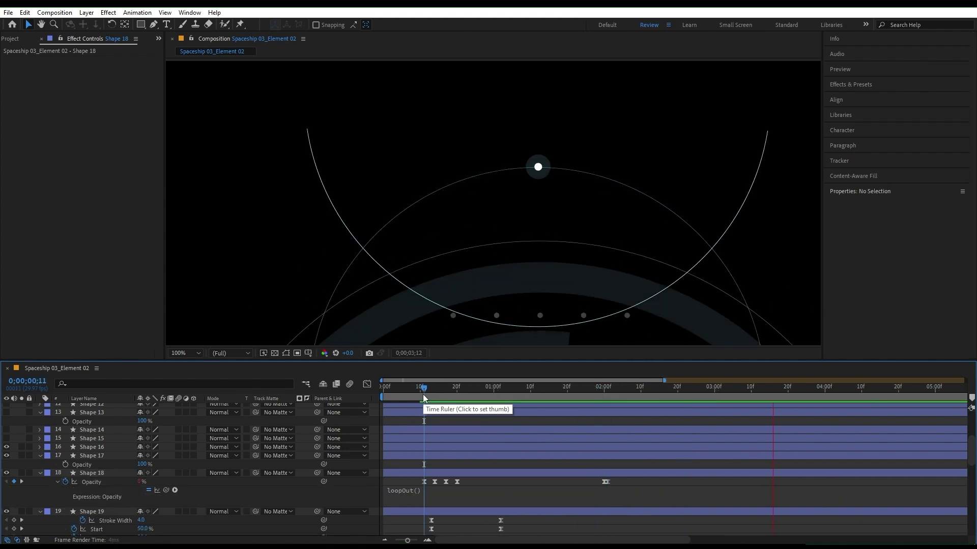
# - Keyframe Shape 17's Opacity flicker between 0% and 100% at frames 11, 13, 15 and 17 as hold keyframes
pyautogui.click(65, 466)
pyautogui.click(66, 464)
pyautogui.press('=')
pyautogui.press('=')
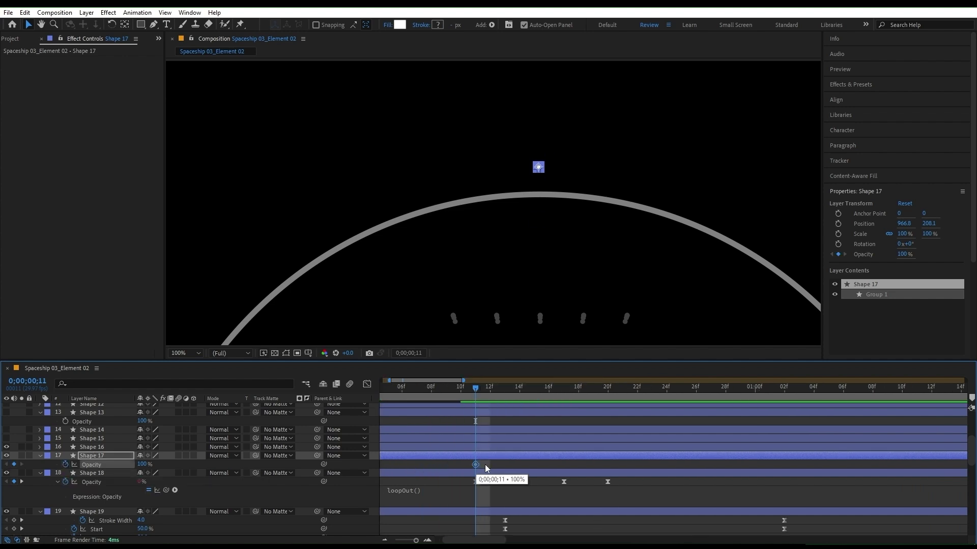
pyautogui.click(540, 390)
pyautogui.hotkey('ctrl', 'v')
pyautogui.moveTo(575, 461); pyautogui.dragTo(470, 468)
pyautogui.rightClick(474, 464)
pyautogui.click(496, 412)
pyautogui.click(471, 390)
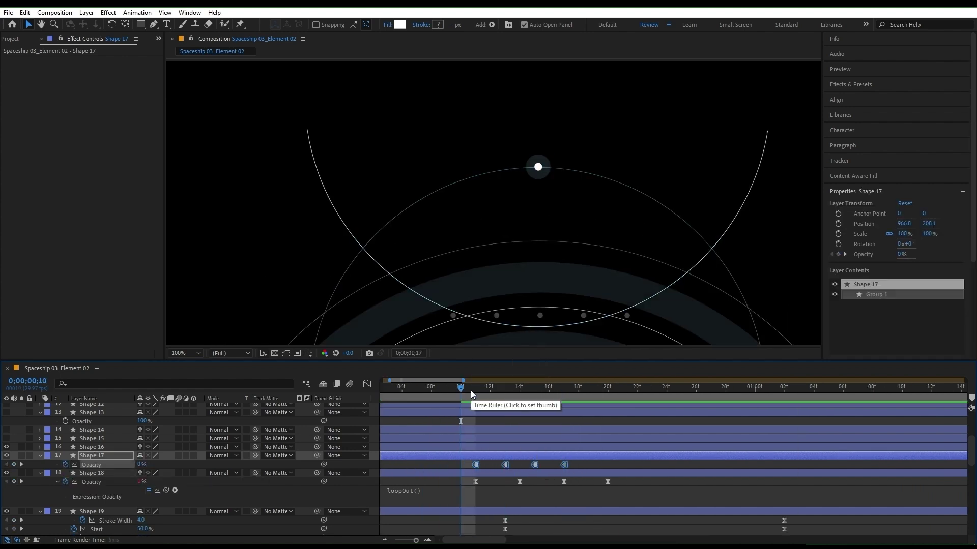
# - Add Shape 17 Opacity keyframes at 0;00;02;00 and 0;00;02;01, loop them with the expression loopOut(), and preview the result
pyautogui.press('-')
pyautogui.press('-')
pyautogui.click(632, 392)
pyautogui.keyDown('alt'); pyautogui.click(66, 464); pyautogui.keyUp('alt')
pyautogui.write('loopOut()')
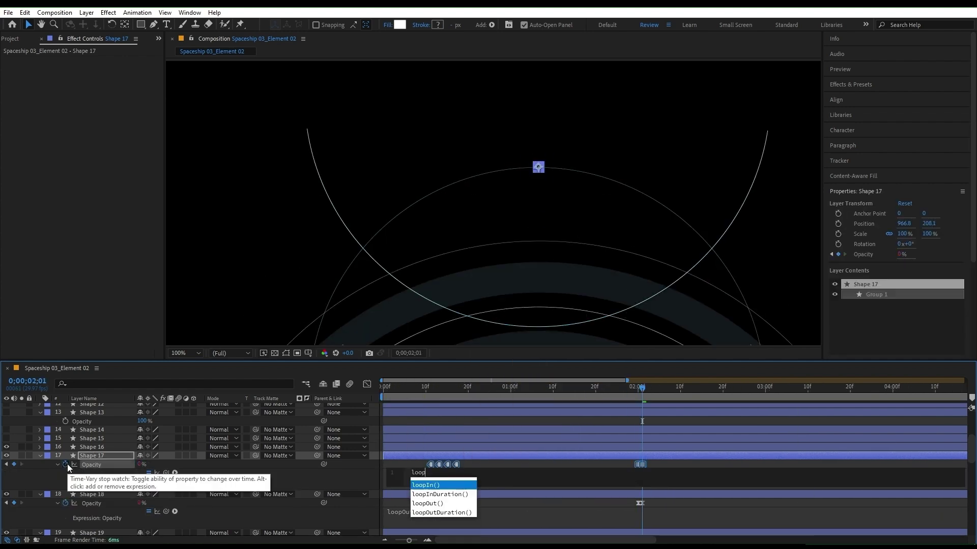
pyautogui.click(620, 392)
pyautogui.moveTo(621, 392); pyautogui.dragTo(430, 393)
# - Make the hidden layers Shape 13, Shape 14 and Shape 15 visible, select Shape 15, and check it against the animation
pyautogui.click(92, 446)
pyautogui.moveTo(356, 305); pyautogui.dragTo(343, 278)
pyautogui.click(533, 394)
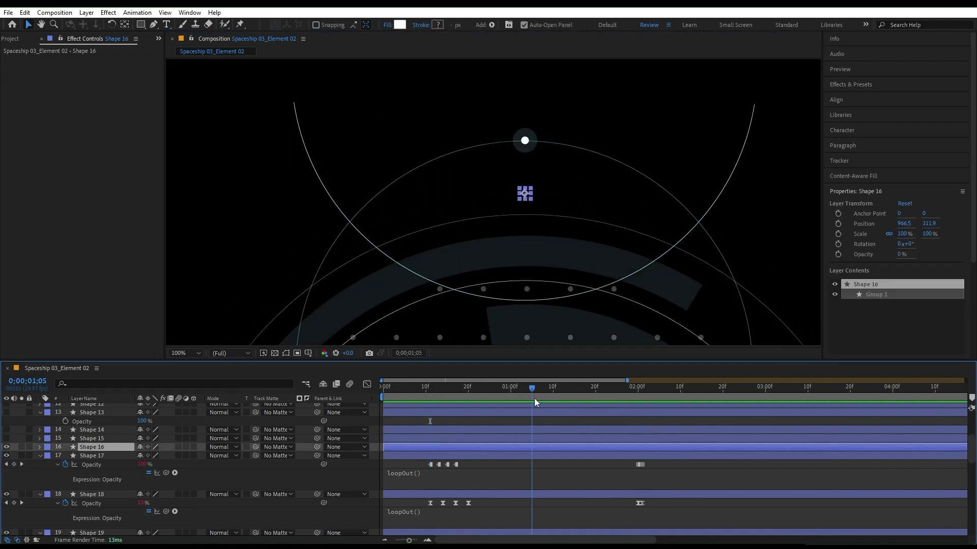
pyautogui.scroll(2, 11, 465)
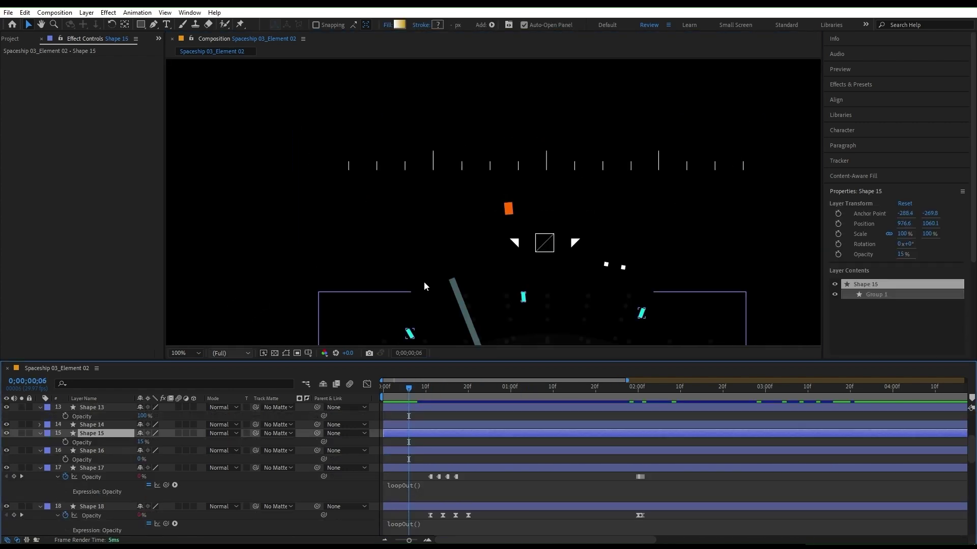
pyautogui.scroll(-4, 422, 265)
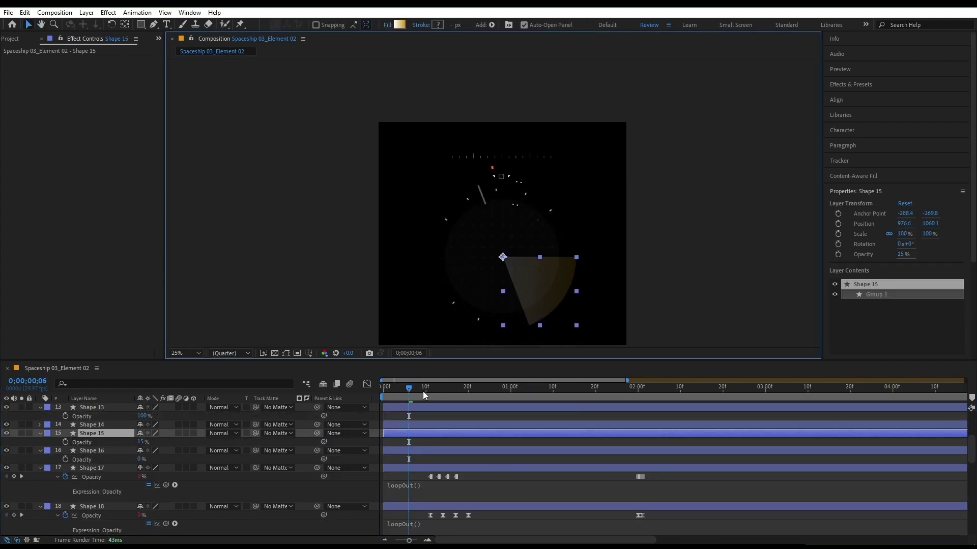
pyautogui.moveTo(414, 388); pyautogui.dragTo(502, 391)
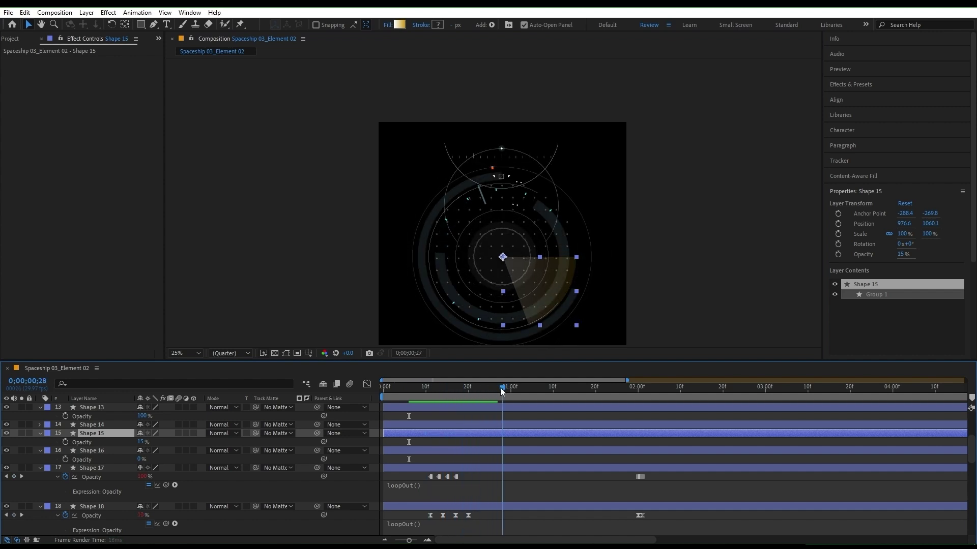
# - Add the expression wiggle(3,20) to Shape 15's Rotation and preview the motion
pyautogui.keyDown('alt'); pyautogui.click(65, 442); pyautogui.keyUp('alt')
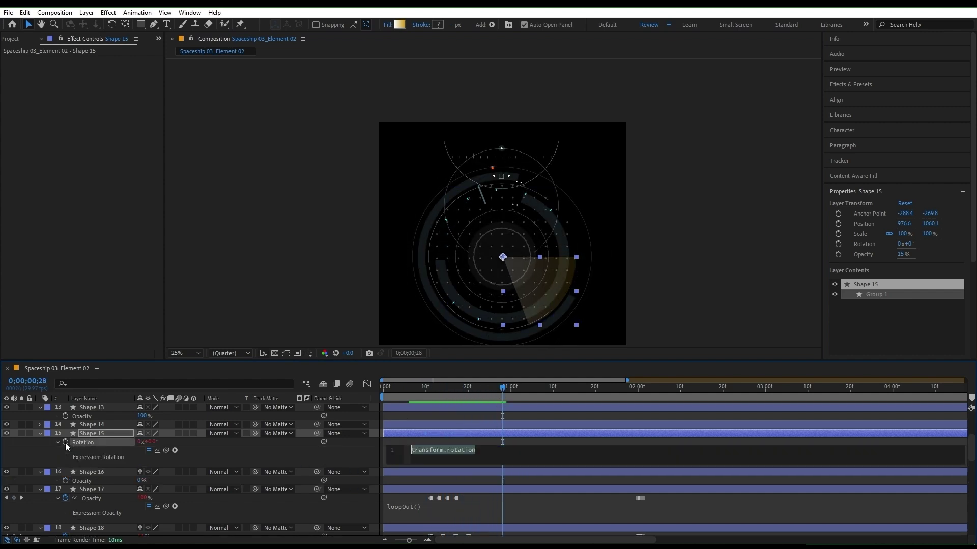
pyautogui.write('wigg')
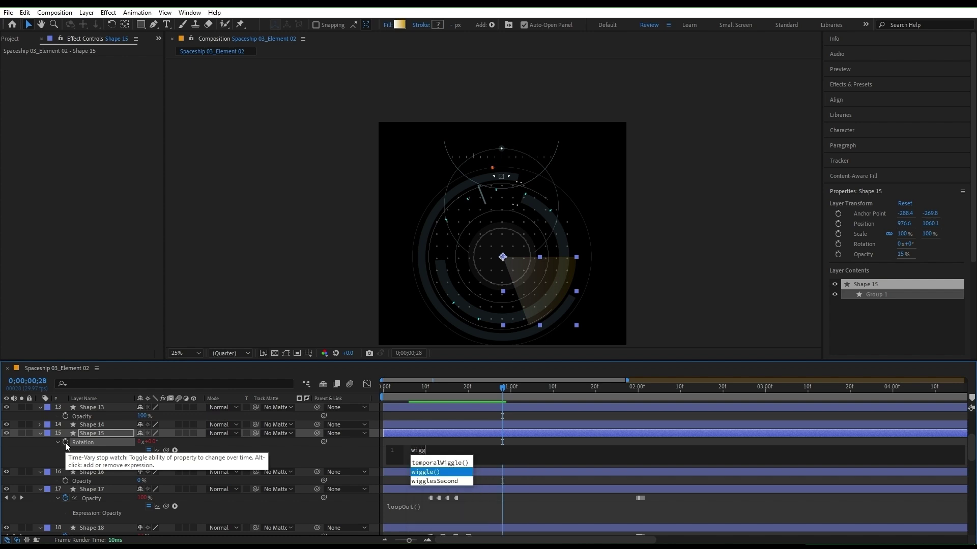
pyautogui.write('le(3,20')
pyautogui.click(260, 454)
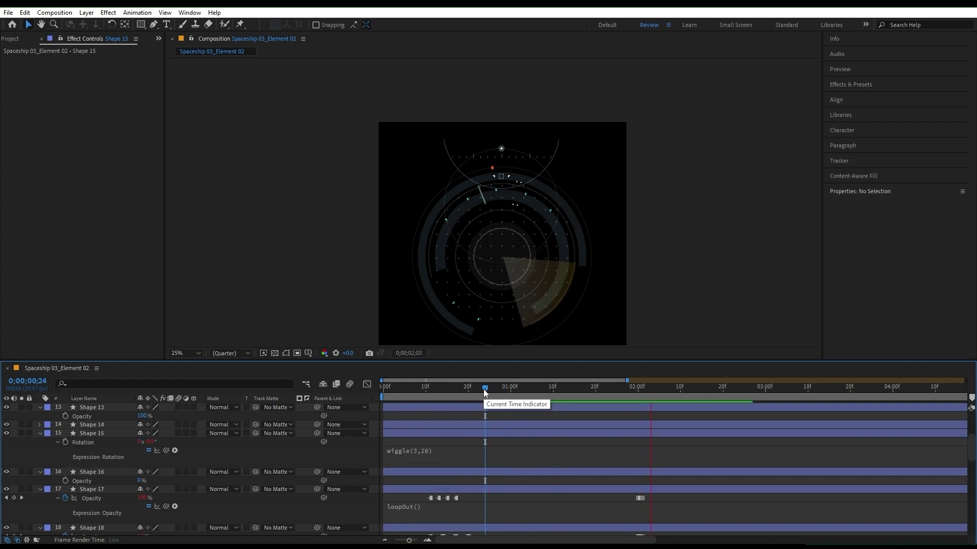
pyautogui.moveTo(485, 389); pyautogui.dragTo(472, 389)
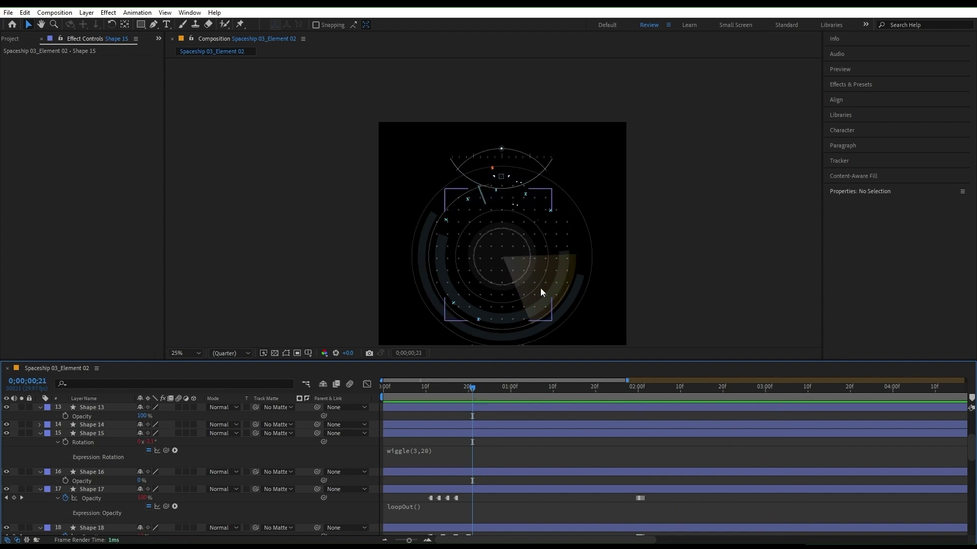
# - Keyframe Shape 15's Opacity flicker between 0% and 15% at frames 21, 23 and 25
pyautogui.click(102, 434)
pyautogui.press('t')
pyautogui.click(66, 442)
pyautogui.press('=')
pyautogui.press('pagedown')
pyautogui.press('pagedown')
pyautogui.press('pagedown')
pyautogui.press('pagedown')
pyautogui.click(468, 443)
pyautogui.hotkey('ctrl', 'c')
pyautogui.hotkey('ctrl', 'v')
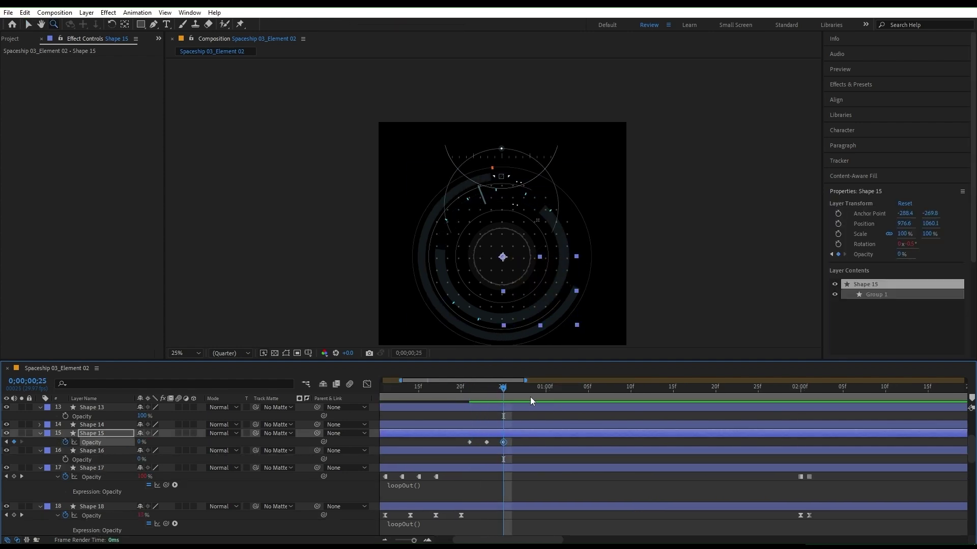
# - Extend Shape 15's Opacity flicker to four eased keyframes spaced three frames apart from frame 21 to 0;00;01;00, and preview it
pyautogui.click(468, 390)
pyautogui.hotkey('ctrl', 'v')
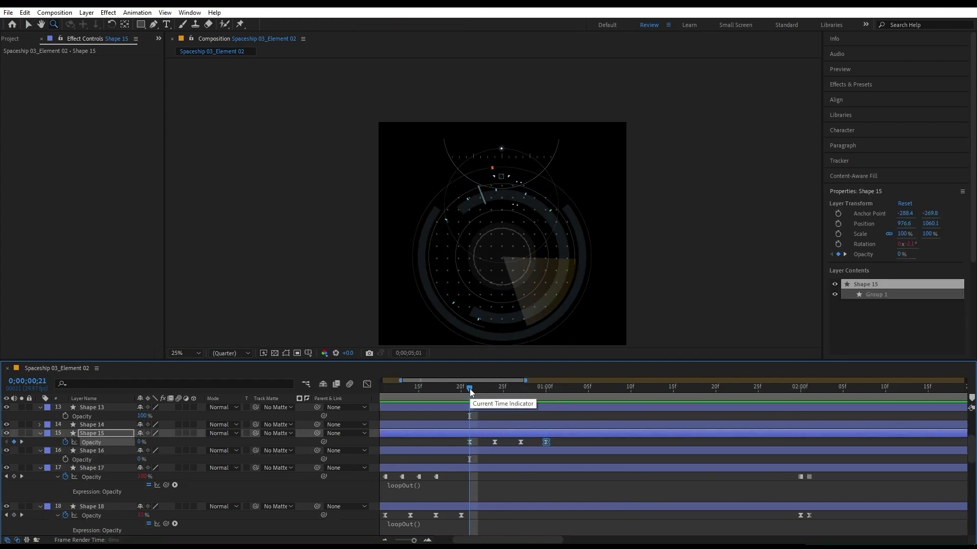
pyautogui.moveTo(469, 389); pyautogui.dragTo(655, 394)
pyautogui.press('v')
# - Examine which marker on the ring each content group of Shape 14 controls
pyautogui.click(41, 425)
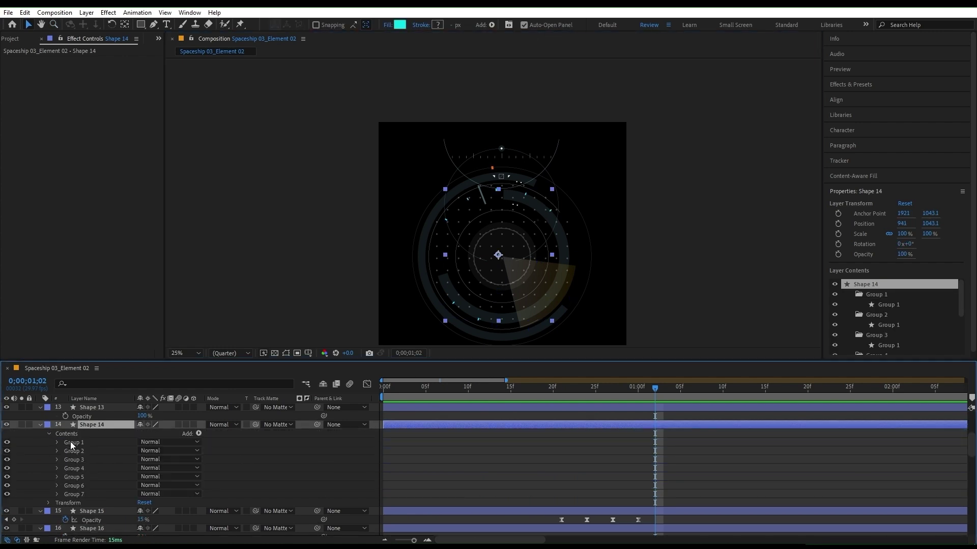
pyautogui.click(71, 442)
pyautogui.click(78, 452)
pyautogui.click(79, 460)
pyautogui.click(78, 468)
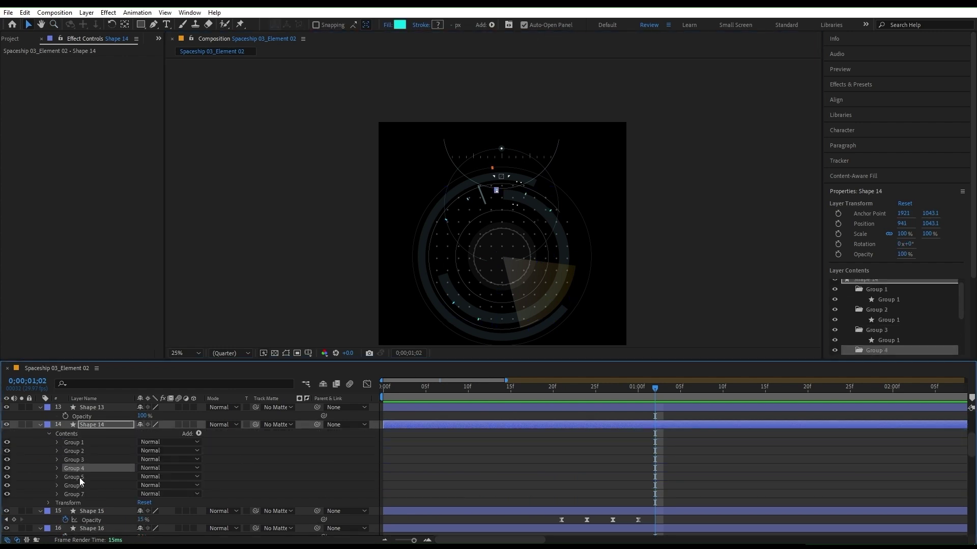
pyautogui.click(79, 477)
pyautogui.click(81, 485)
pyautogui.click(74, 443)
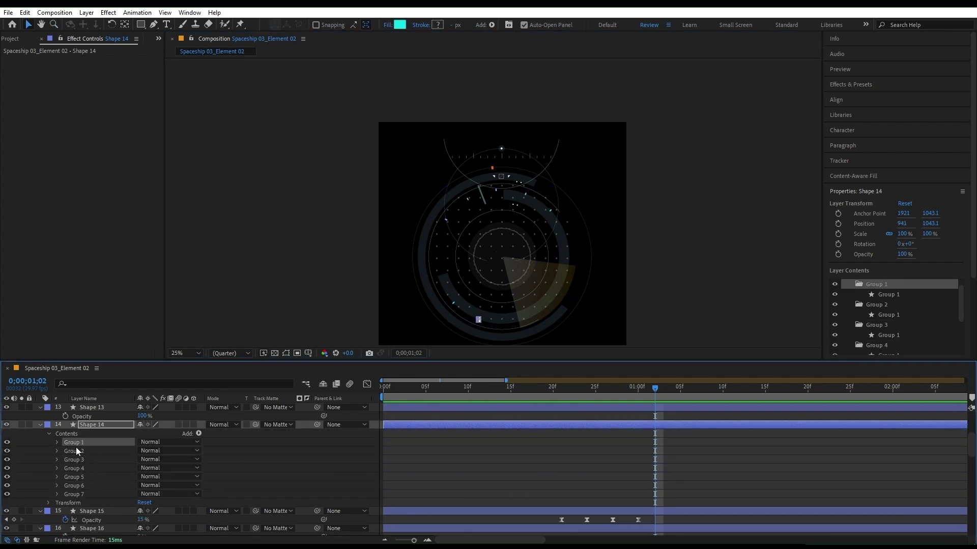
# - Filter the timeline properties by "opacity" to list the Opacity properties of Shape 14's groups
pyautogui.press('t')
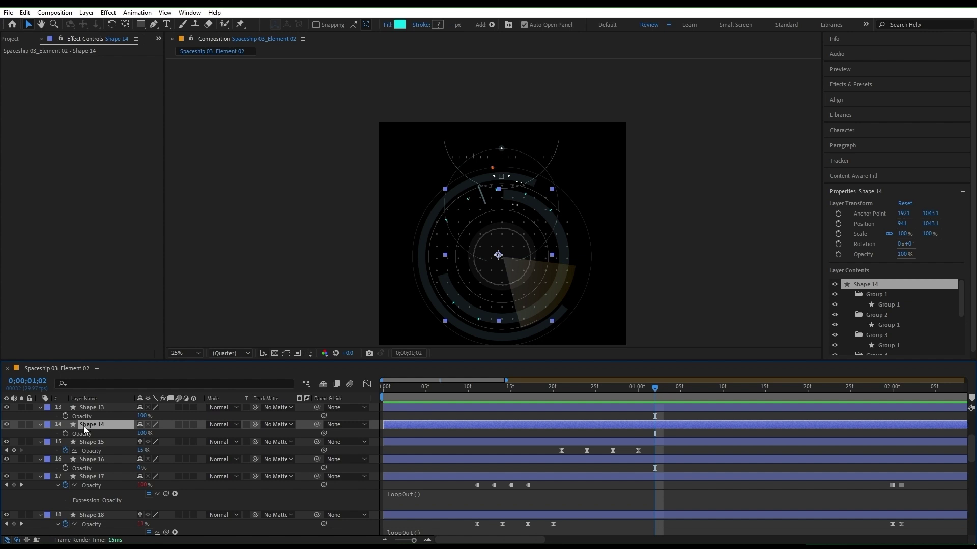
pyautogui.write('t')
pyautogui.write('opaci')
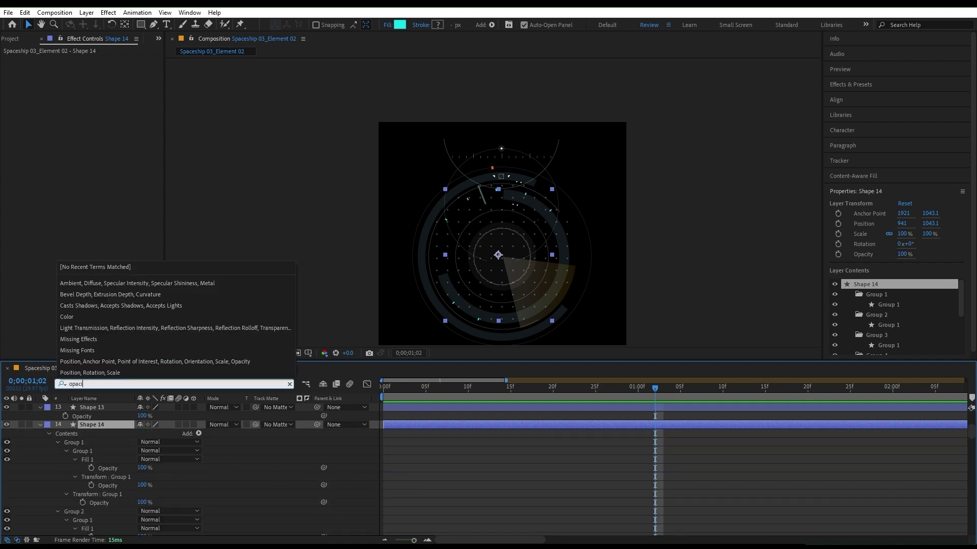
pyautogui.click(108, 468)
pyautogui.scroll(3, 466, 336)
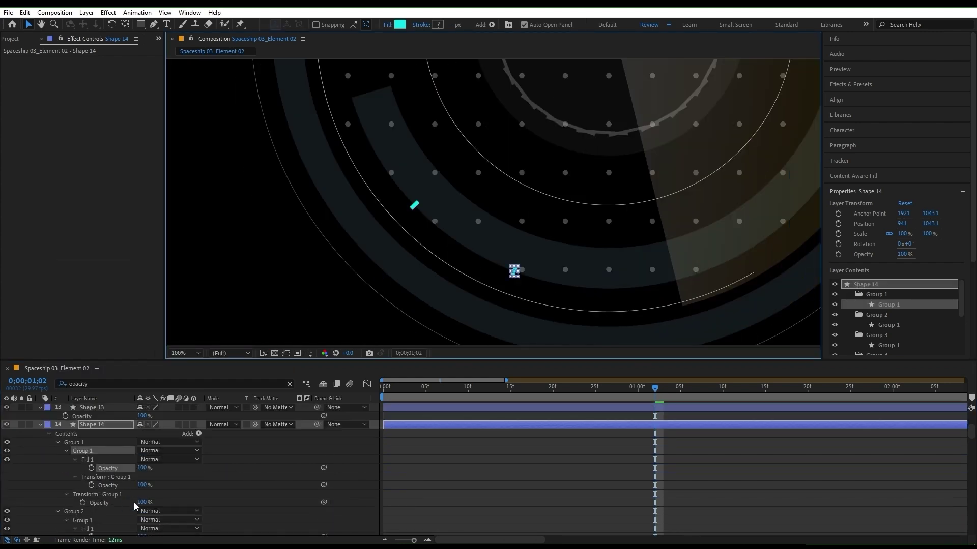
# - Keyframe the outer Group 1 transform Opacity in Shape 14 as a hold flicker starting at 0%, at 0;00;01;02, 0;00;01;05, 0;00;01;08 and 0;00;01;11
pyautogui.click(83, 502)
pyautogui.moveTo(475, 488); pyautogui.dragTo(460, 486)
pyautogui.press('pagedown')
pyautogui.press('pagedown')
pyautogui.hotkey('ctrl', 'v')
pyautogui.scroll(1, 704, 495)
pyautogui.moveTo(509, 395); pyautogui.dragTo(531, 397)
pyautogui.hotkey('ctrl', 'v')
pyautogui.press('pagedown')
pyautogui.press('pagedown')
pyautogui.click(510, 501)
pyautogui.moveTo(554, 499); pyautogui.dragTo(587, 499)
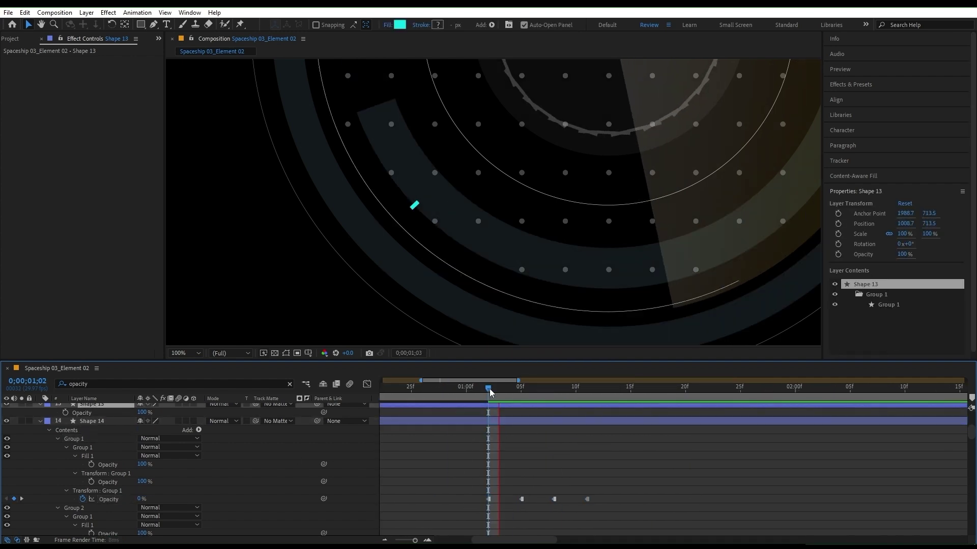
# - Copy Group 1's Opacity flicker to Shape 14's Groups 2 to 7, and replace the property filter with the layer's keyframed properties
pyautogui.scroll(-4, 98, 464)
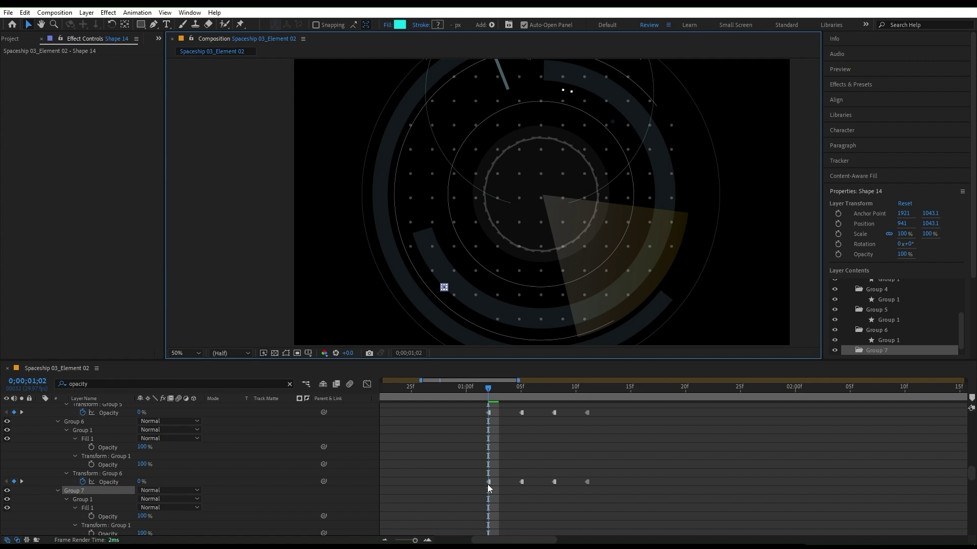
pyautogui.scroll(10, 496, 489)
pyautogui.click(506, 422)
pyautogui.click(289, 384)
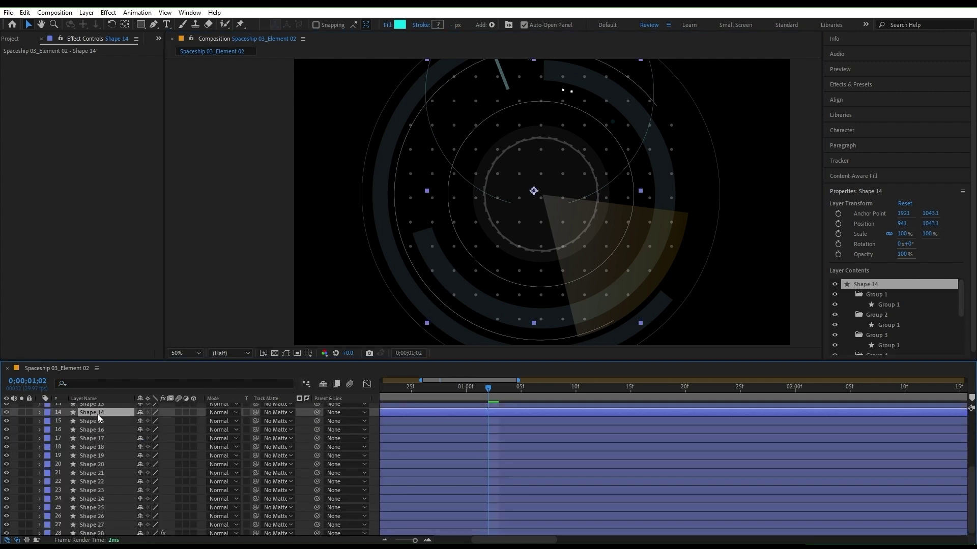
pyautogui.press('F2')
pyautogui.press('u')
# - Preview the Opacity flicker of Shape 14's groups from around 0;00;01;03
pyautogui.click(590, 413)
pyautogui.scroll(-2, 594, 433)
pyautogui.scroll(2, 594, 433)
pyautogui.scroll(-1, 580, 422)
pyautogui.moveTo(544, 392); pyautogui.dragTo(536, 396)
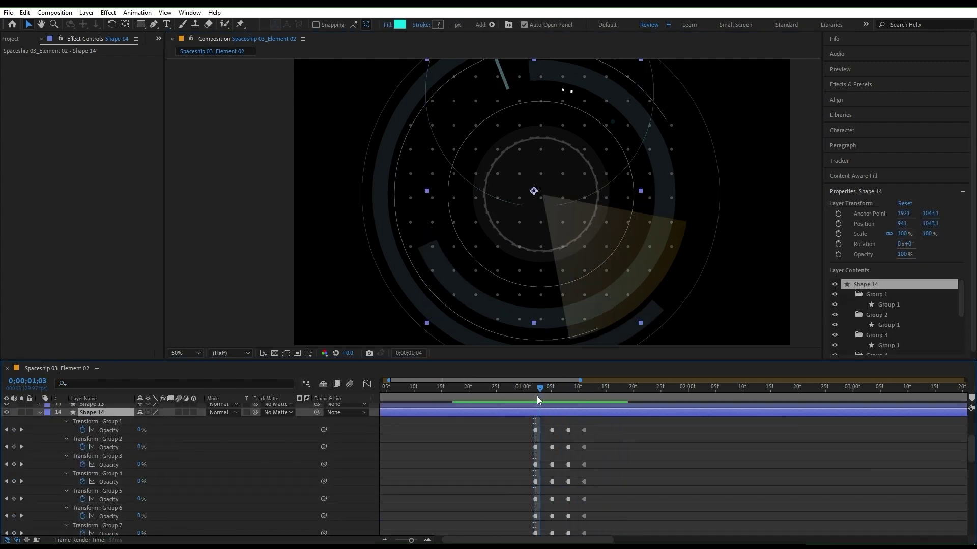
pyautogui.press('space')
pyautogui.press('space')
# - Repeat Opacity keyframes on all of Shape 14's groups at 0;00;03;05 with 100% and at 0;00;03;06 with 0%
pyautogui.moveTo(500, 456); pyautogui.dragTo(502, 445)
pyautogui.hotkey('ctrl', 'v')
pyautogui.click(887, 391)
pyautogui.hotkey('ctrl', 'v')
pyautogui.moveTo(909, 414); pyautogui.dragTo(516, 526)
pyautogui.press('F2')
# - Loop the Opacity of Shape 14's Group 1 with the expression loopOut()
pyautogui.keyDown('alt'); pyautogui.click(83, 419); pyautogui.keyUp('alt')
pyautogui.write('loopOut()')
pyautogui.click(508, 410)
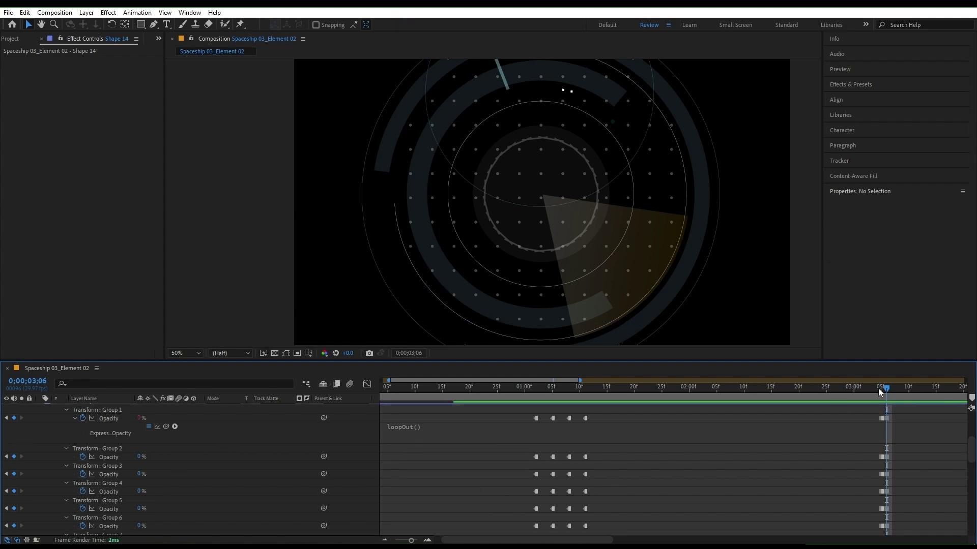
pyautogui.moveTo(893, 400); pyautogui.dragTo(881, 400)
# - Copy only the loopOut() expression from Group 1's Opacity to the Opacity of Shape 14's other groups
pyautogui.rightClick(113, 418)
pyautogui.click(167, 378)
pyautogui.click(109, 457)
pyautogui.hotkey('ctrl', 'v')
pyautogui.click(106, 474)
pyautogui.hotkey('ctrl', 'v')
pyautogui.click(109, 491)
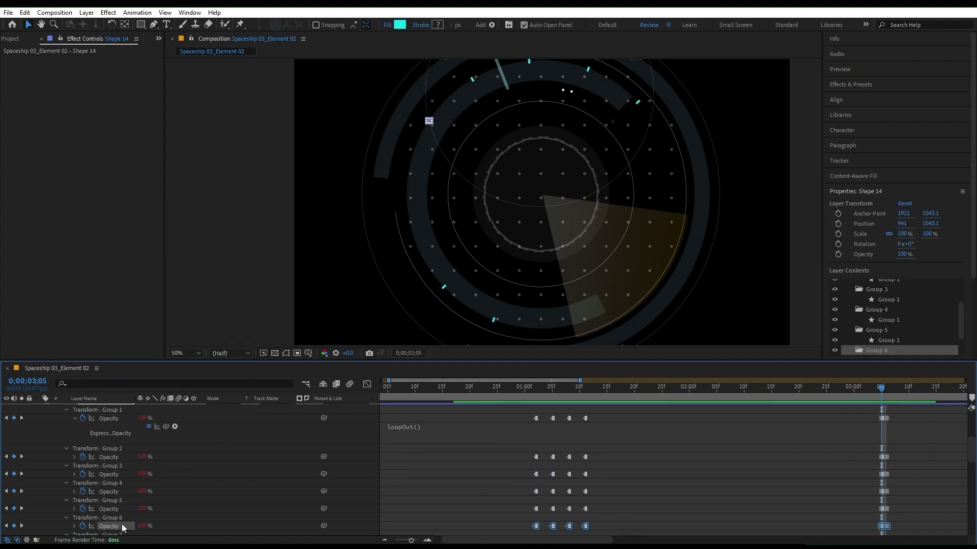
# - Offset the Opacity keyframes of Shape 14's groups by one frame from group to group, and preview the stagger
pyautogui.press('u')
pyautogui.press('u')
pyautogui.press('-')
pyautogui.moveTo(692, 471); pyautogui.dragTo(674, 447)
pyautogui.moveTo(738, 527); pyautogui.dragTo(490, 439)
pyautogui.hotkey('alt', 'Right')
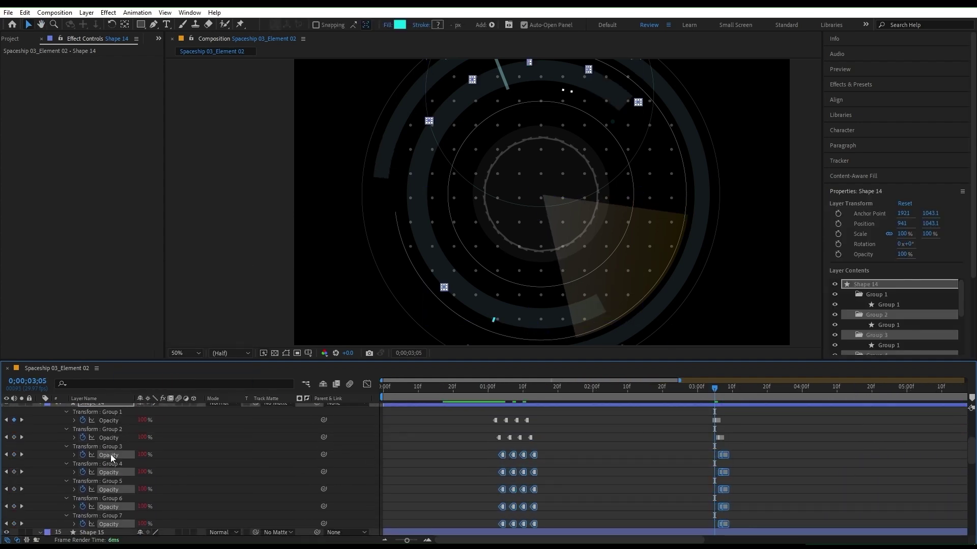
pyautogui.click(493, 390)
pyautogui.press('space')
# - Start Shape 14's flicker at 0;00;00;23 and widen the stagger to two frames per group, then preview it
pyautogui.moveTo(493, 390); pyautogui.dragTo(460, 388)
pyautogui.moveTo(746, 528); pyautogui.dragTo(481, 472)
pyautogui.press('space')
pyautogui.hotkey('alt', 'Right')
pyautogui.hotkey('alt', 'Right')
pyautogui.hotkey('alt', 'Right')
pyautogui.moveTo(737, 528); pyautogui.dragTo(489, 489)
pyautogui.hotkey('alt', 'Right')
pyautogui.hotkey('alt', 'Right')
pyautogui.press('space')
pyautogui.click(468, 391)
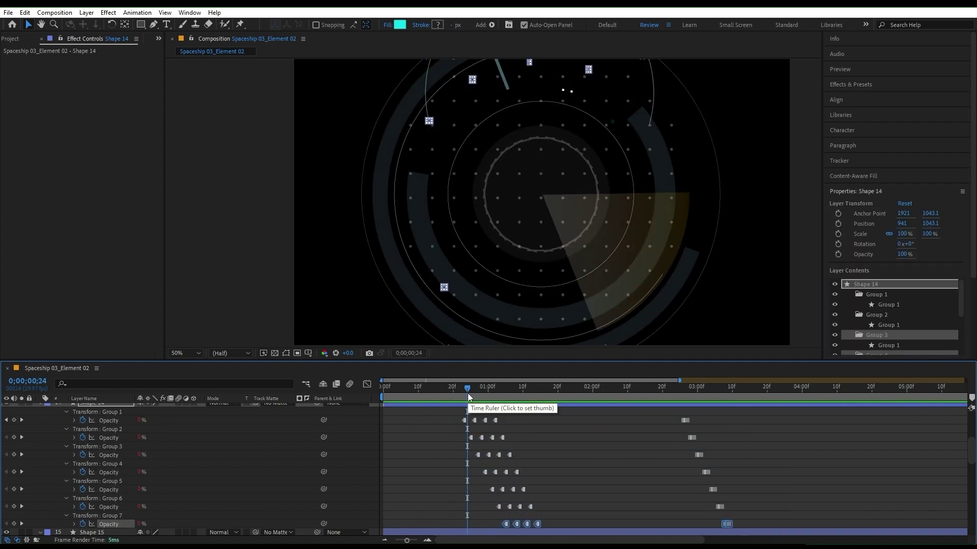
# - Add the expression time*100 to the Rotation of Shape 12, the slanted line on the ring, and preview the spin
pyautogui.moveTo(513, 242); pyautogui.dragTo(509, 302)
pyautogui.press('F2')
pyautogui.scroll(-4, 177, 446)
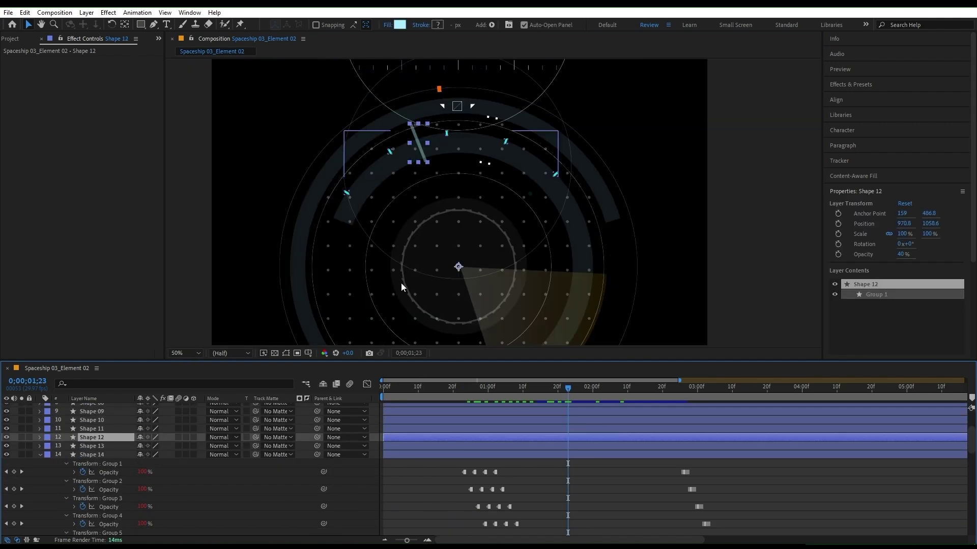
pyautogui.moveTo(401, 283); pyautogui.dragTo(450, 223)
pyautogui.moveTo(438, 94); pyautogui.dragTo(457, 157)
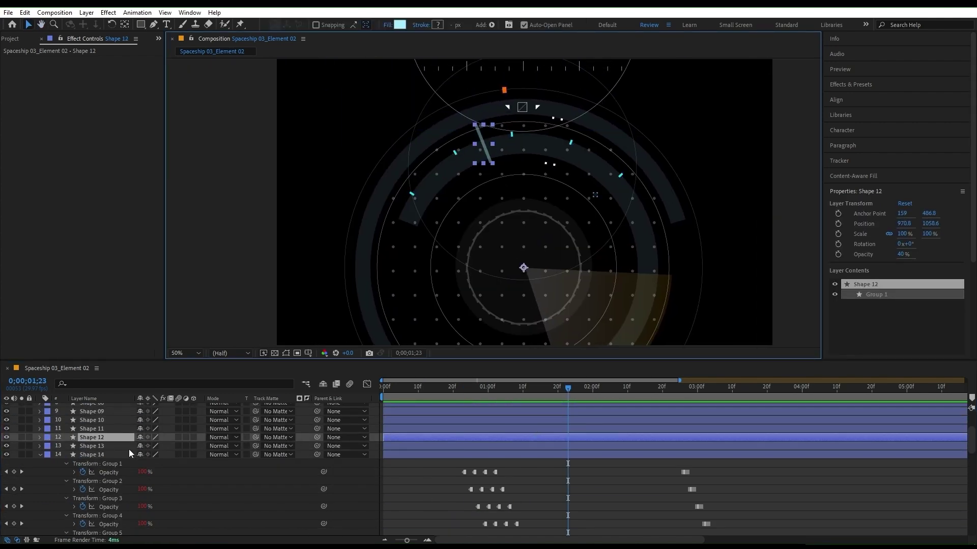
pyautogui.press('r')
pyautogui.keyDown('alt'); pyautogui.click(66, 446); pyautogui.keyUp('alt')
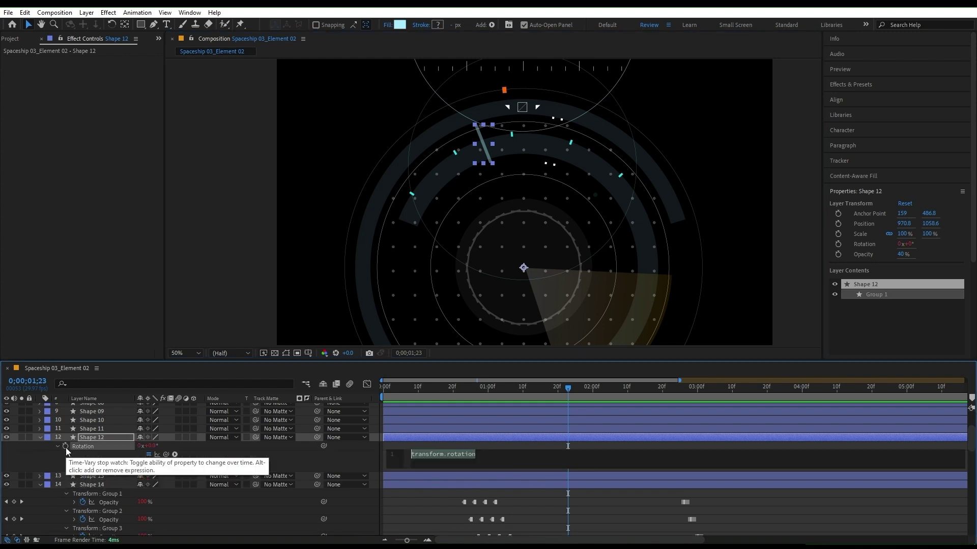
pyautogui.write('time*100')
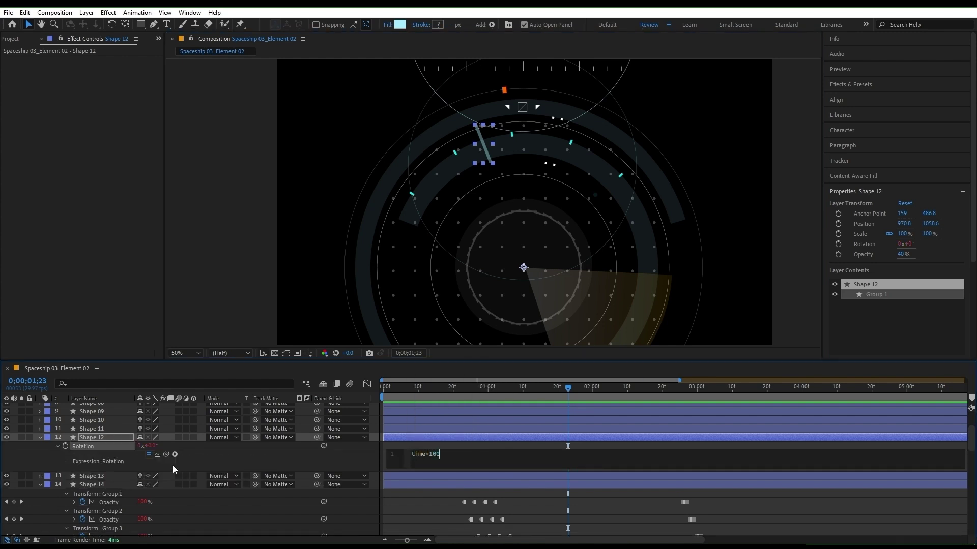
pyautogui.click(281, 454)
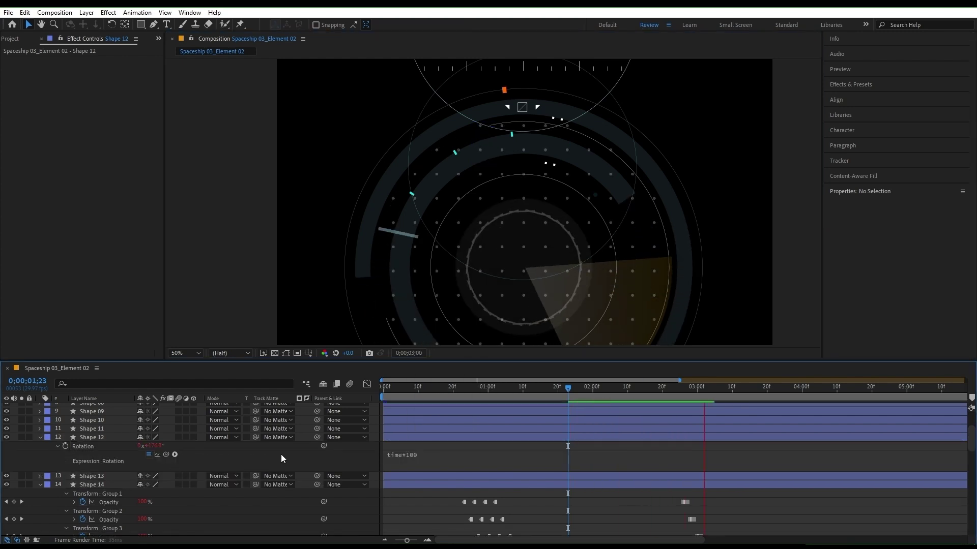
# - Change Shape 12's Rotation expression to time*-50 and preview the slower spin
pyautogui.moveTo(568, 390); pyautogui.dragTo(508, 392)
pyautogui.click(418, 458)
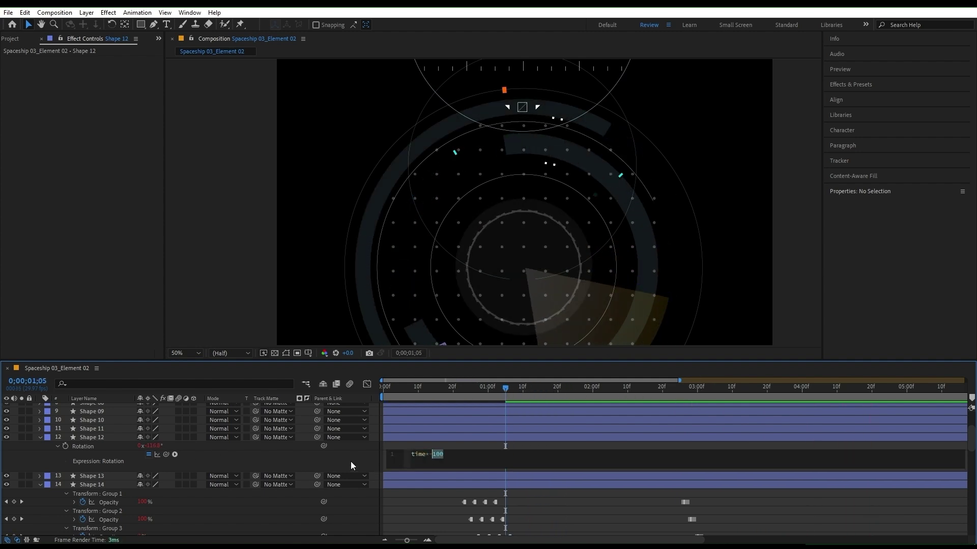
pyautogui.write('50')
pyautogui.click(303, 458)
pyautogui.moveTo(484, 390); pyautogui.dragTo(432, 392)
pyautogui.scroll(-2, 535, 286)
pyautogui.press('space')
# - Keyframe Shape 12's Opacity as a hold flicker alternating 0% and 40% at frames 14, 16, 18 and 20
pyautogui.click(425, 436)
pyautogui.press('t')
pyautogui.click(65, 449)
pyautogui.scroll(2, 414, 450)
pyautogui.moveTo(492, 449); pyautogui.dragTo(520, 449)
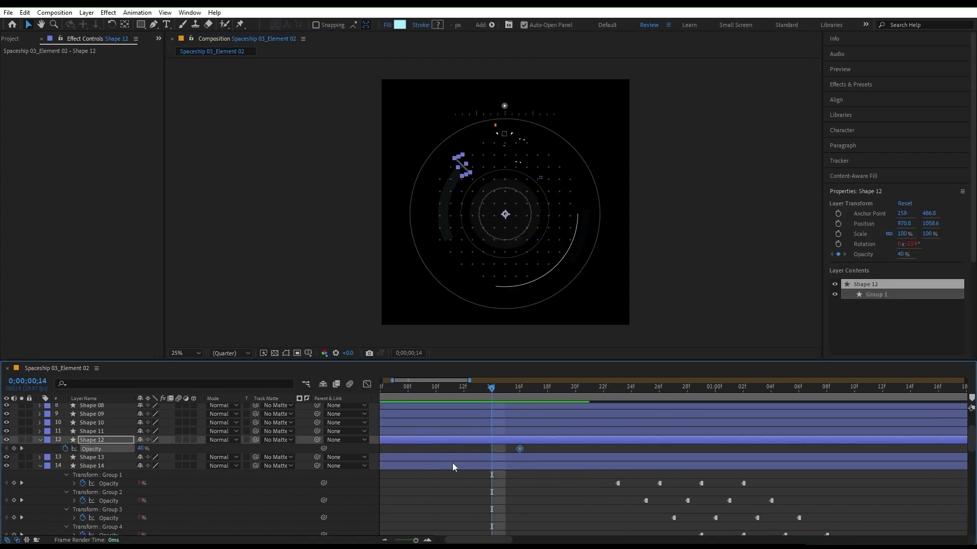
pyautogui.moveTo(143, 448); pyautogui.dragTo(120, 448)
pyautogui.moveTo(491, 393); pyautogui.dragTo(554, 402)
pyautogui.hotkey('ctrl', 'v')
pyautogui.moveTo(483, 452); pyautogui.dragTo(582, 446)
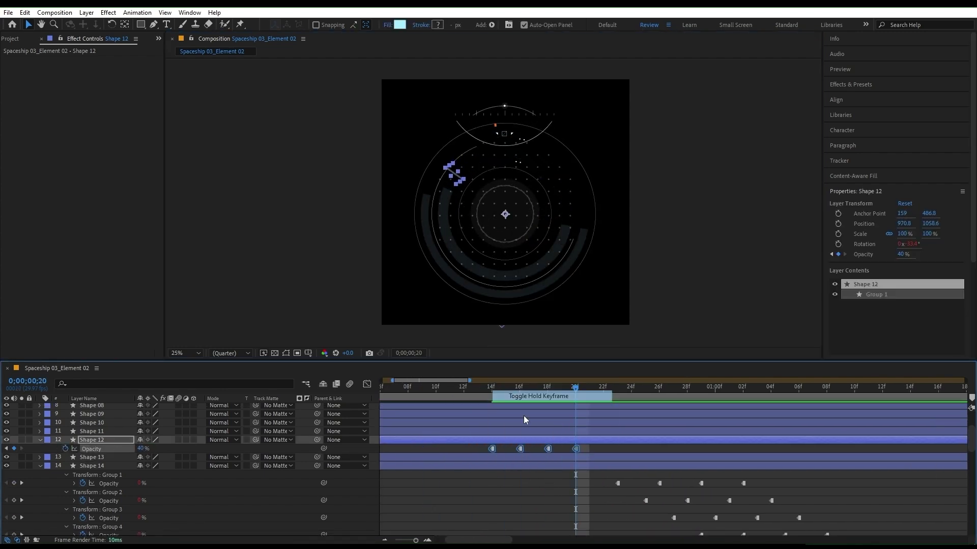
# - Add Opacity keyframes to Shape 12 of 40% at 0;00;02;16 and 0% at 0;00;02;17
pyautogui.scroll(-1, 523, 416)
pyautogui.moveTo(536, 389); pyautogui.dragTo(873, 391)
pyautogui.scroll(-1, 863, 426)
pyautogui.click(726, 390)
pyautogui.click(14, 449)
pyautogui.click(730, 390)
pyautogui.moveTo(141, 448); pyautogui.dragTo(120, 449)
# - Loop Shape 12's Opacity with the expression loopOut() and preview the flicker
pyautogui.keyDown('alt'); pyautogui.click(66, 448); pyautogui.keyUp('alt')
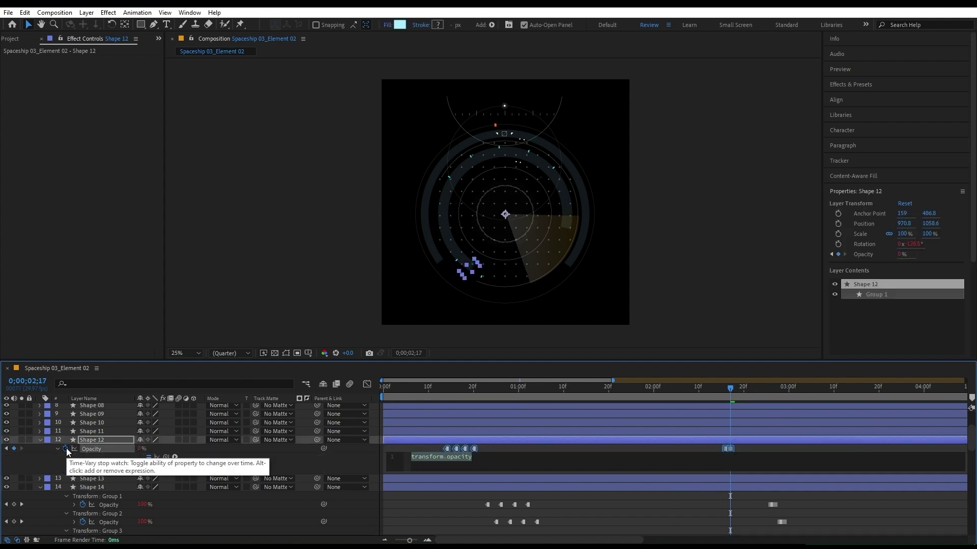
pyautogui.write('loopOut()')
pyautogui.click(438, 387)
pyautogui.press('space')
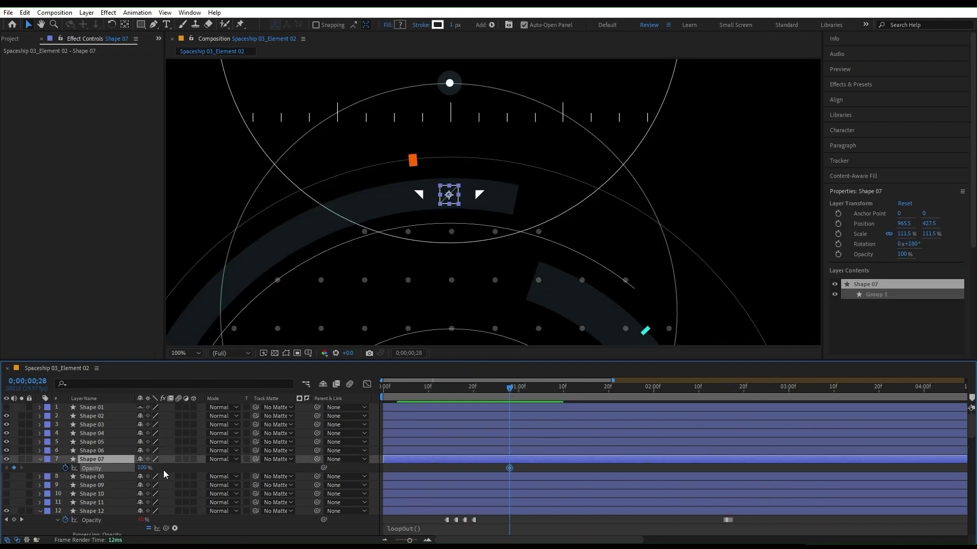
# - Keyframe Shape 07's Opacity as a hold flicker starting at 0%, at 0;00;00;28, 0;00;01;01, 0;00;01;04 and 0;00;01;07
pyautogui.click(529, 394)
pyautogui.click(529, 394)
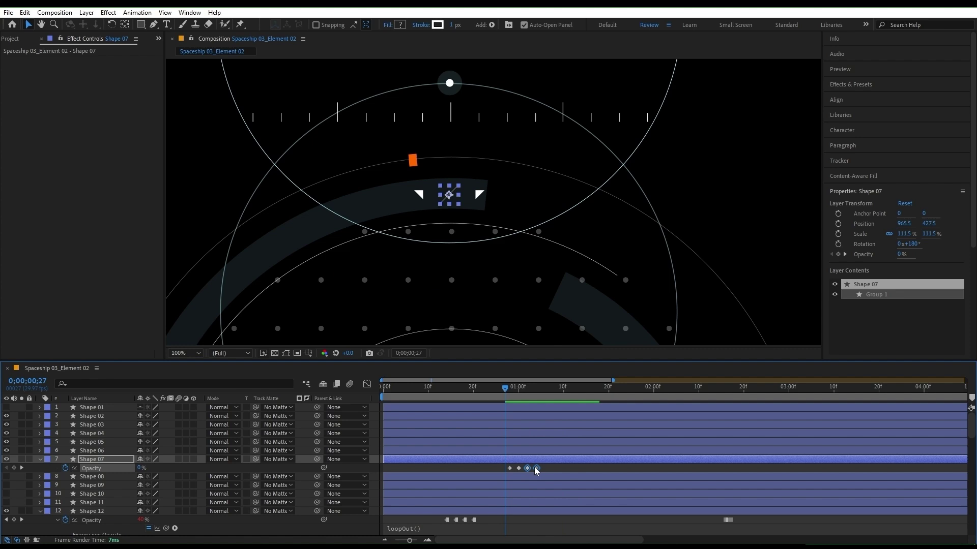
pyautogui.press('=')
pyautogui.moveTo(541, 468); pyautogui.dragTo(585, 468)
pyautogui.press('k')
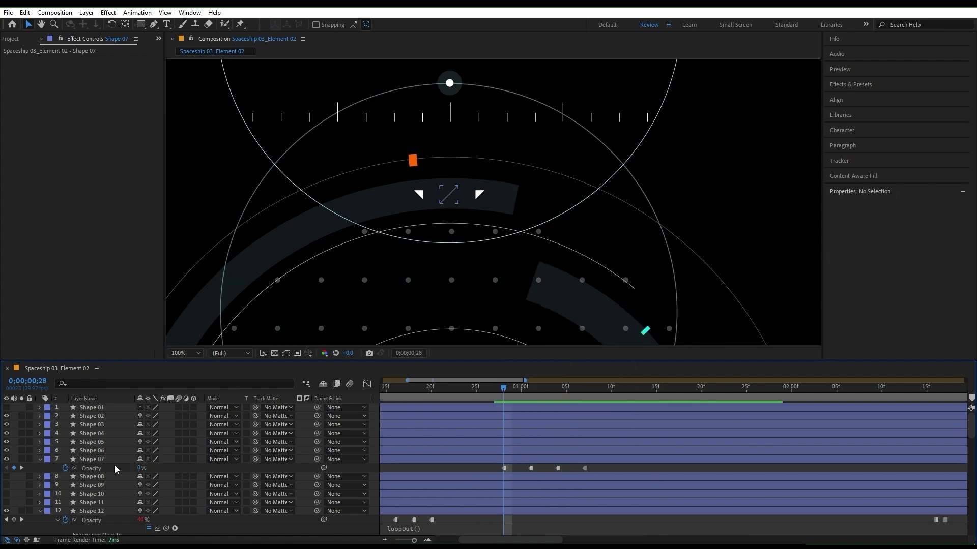
# - Show the Opacity property of Shape 06 in the timeline
pyautogui.click(105, 451)
pyautogui.press('t')
pyautogui.press('-')
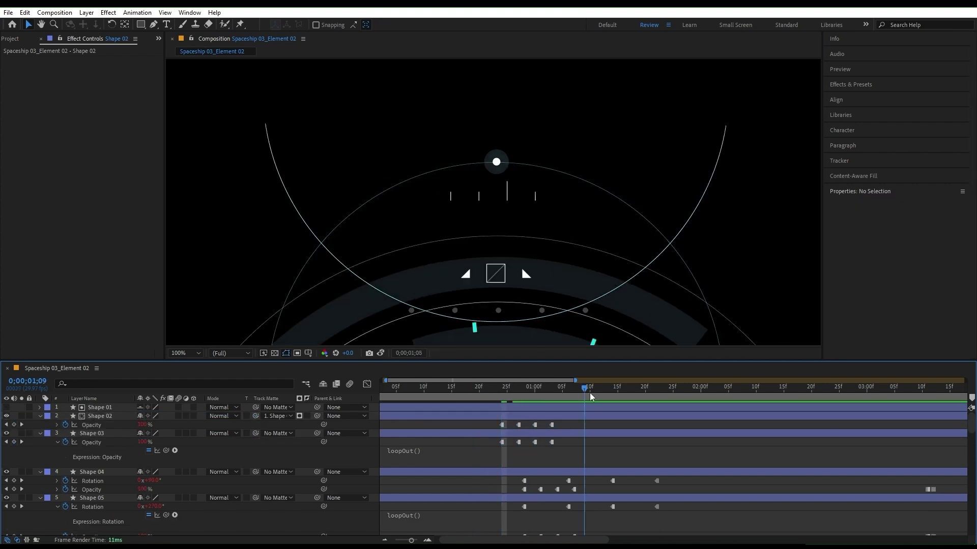
# - Set the end of the work area to 0;00;06;00
pyautogui.hotkey('shift', ';')
pyautogui.moveTo(591, 393); pyautogui.dragTo(702, 404)
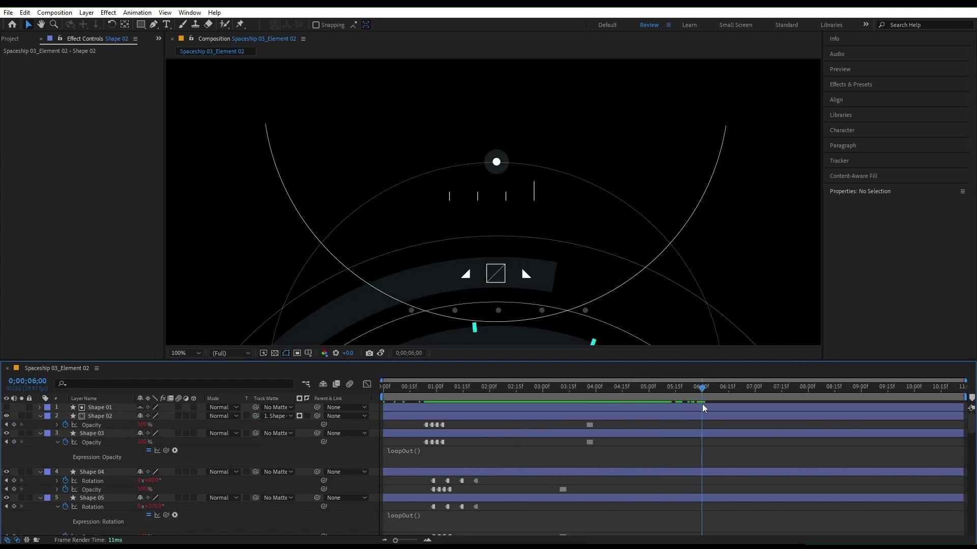
pyautogui.press('n')
# - Fit the composition view up to 100% and preview the whole HUD animation from 0;00;00;00
pyautogui.click(187, 353)
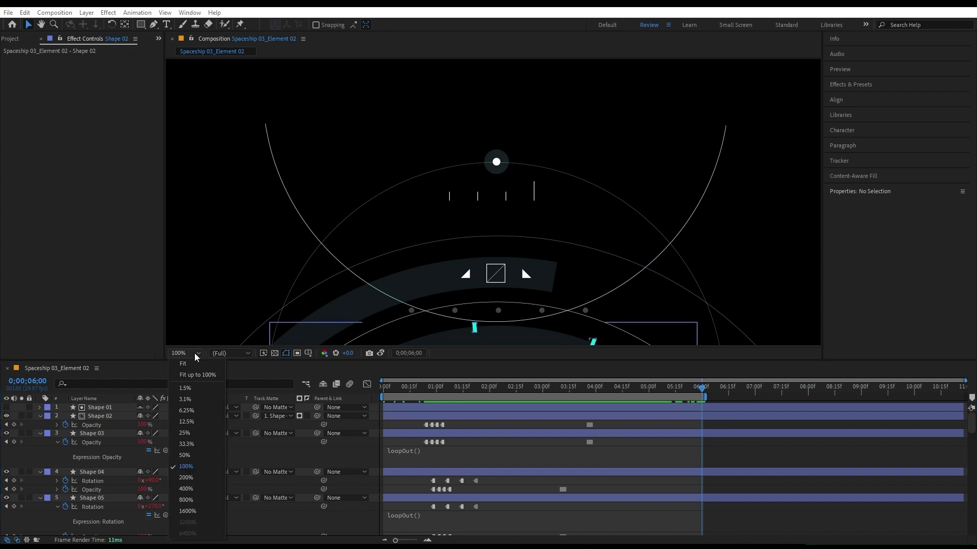
pyautogui.click(199, 377)
pyautogui.click(383, 390)
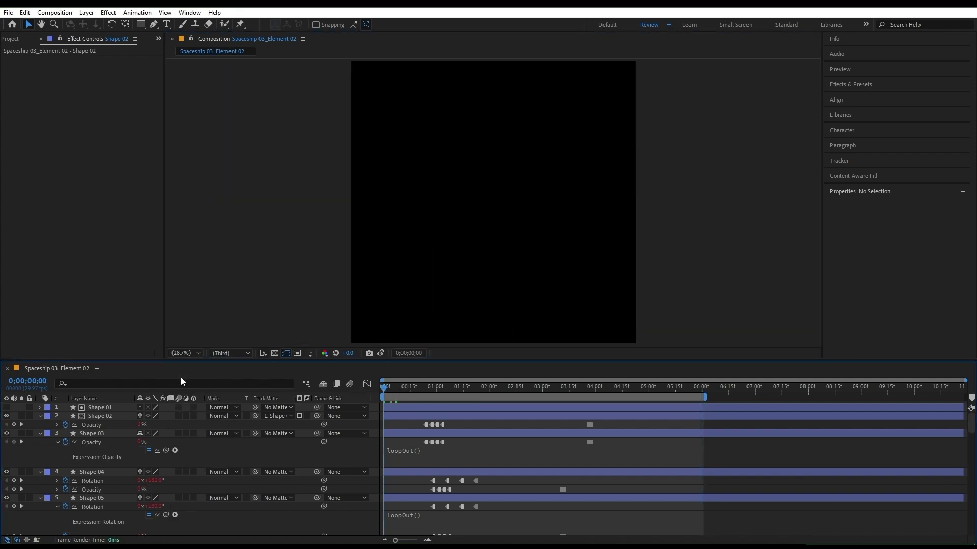
pyautogui.press('space')
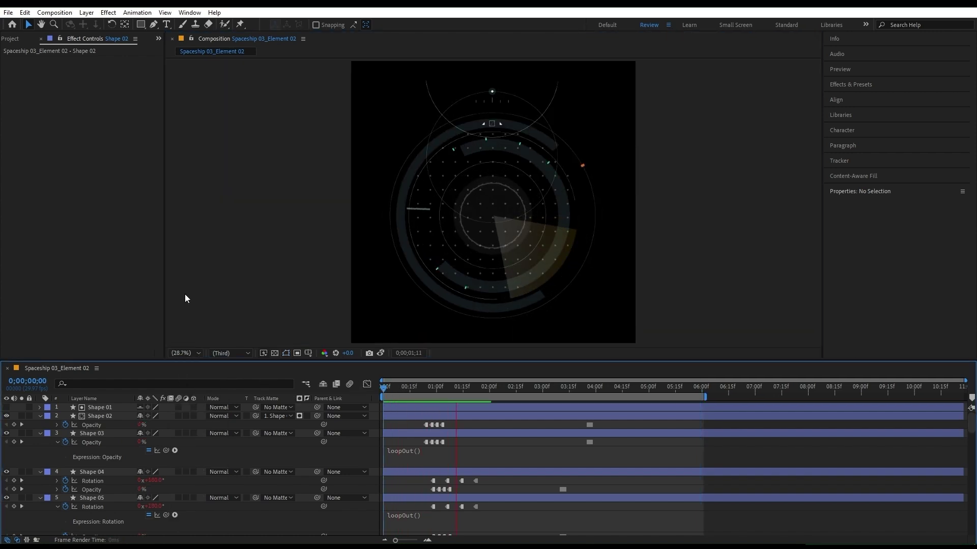